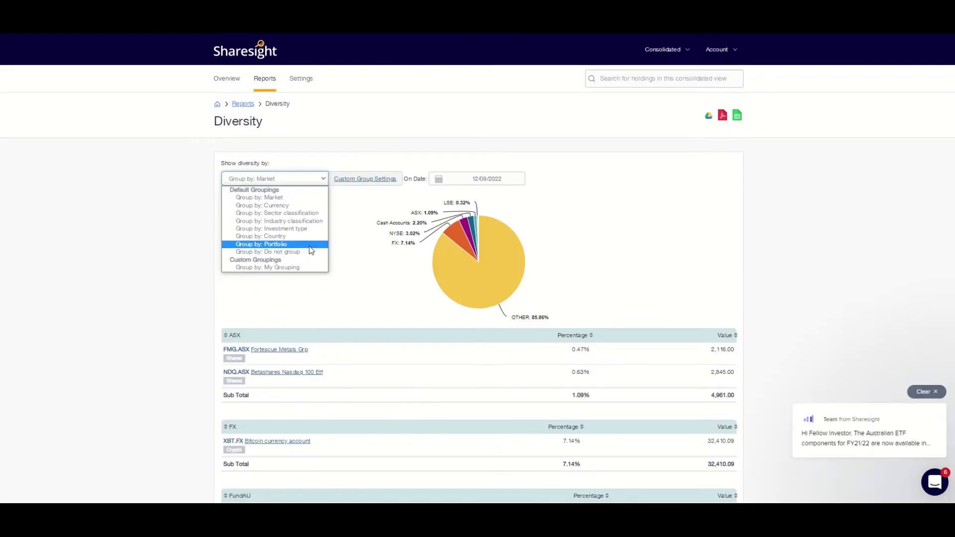
Group the Diversity report by the custom grouping My Grouping.
click(304, 266)
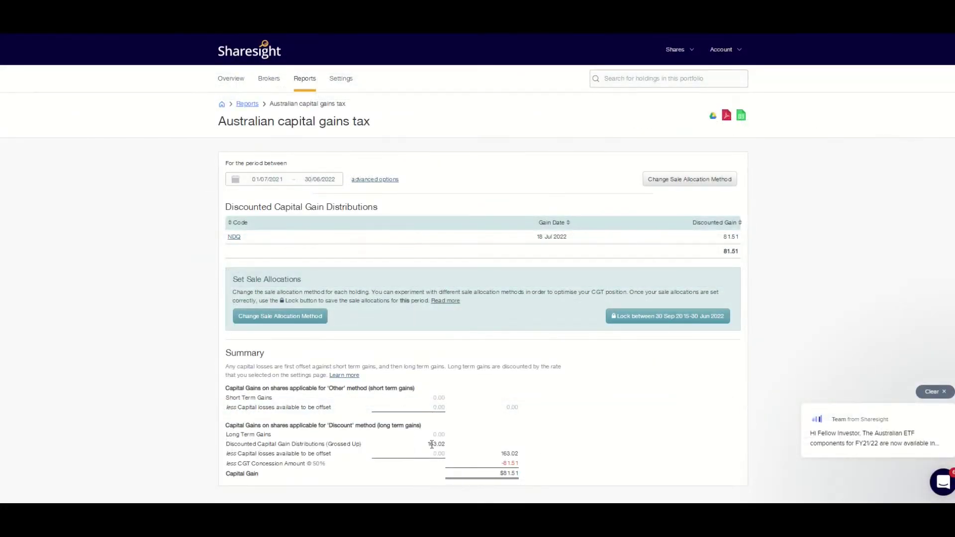
drag(426, 444, 446, 444)
drag(501, 453, 512, 475)
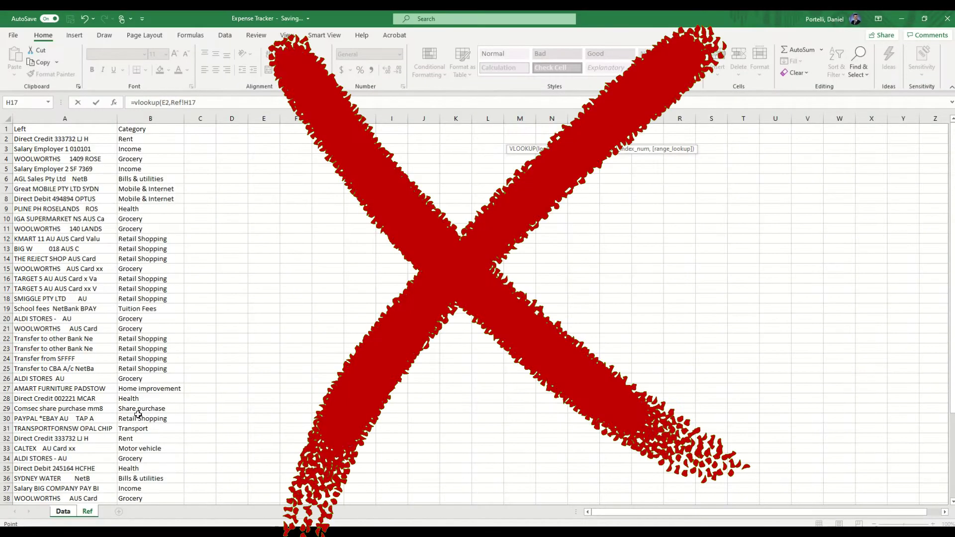
click(63, 511)
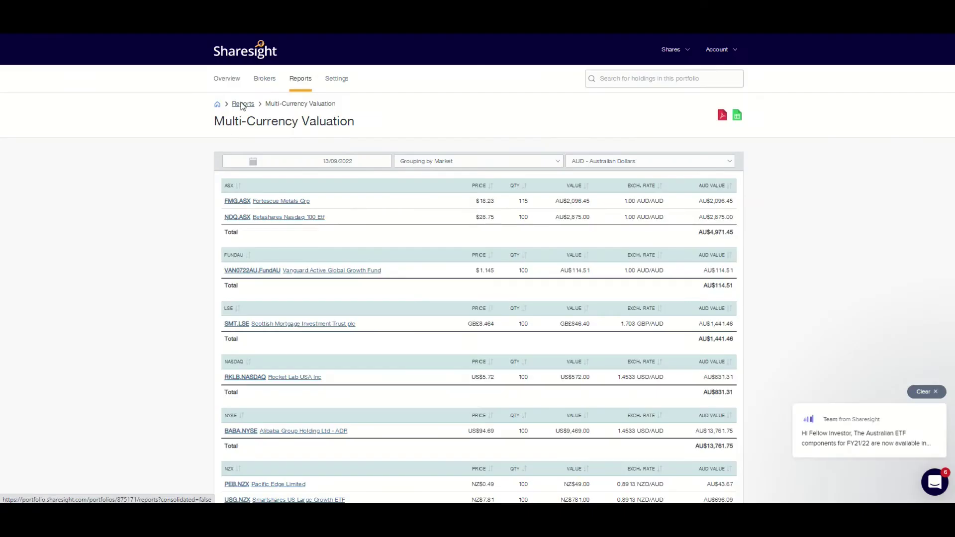
Leave the Multi-Currency Valuation report and open the Contribution analysis report for the Shares portfolio.
click(242, 105)
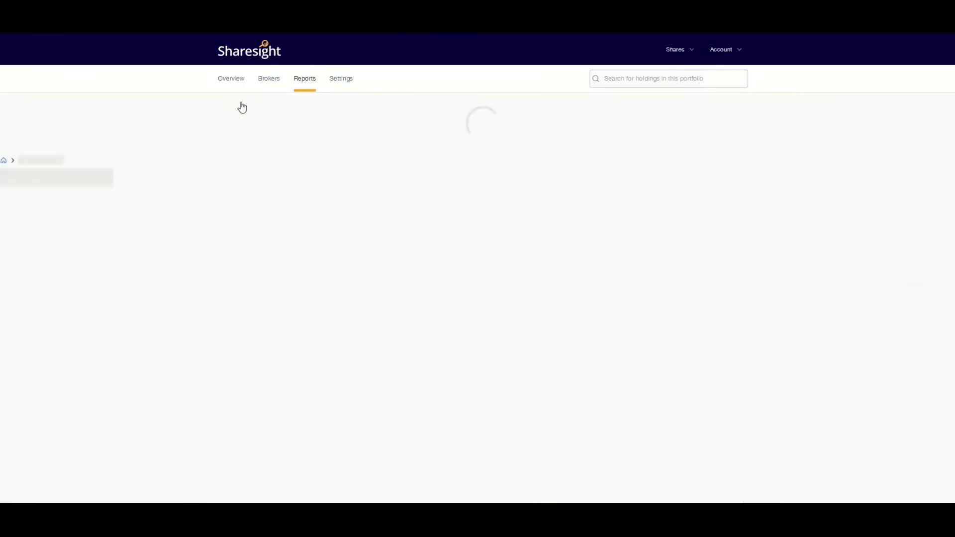
scroll(503, 238, down, 3)
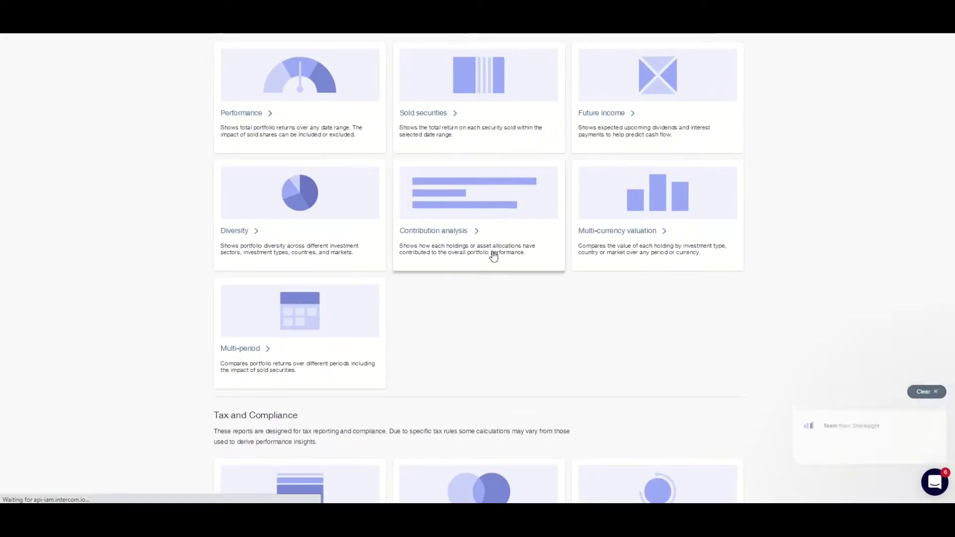
click(504, 251)
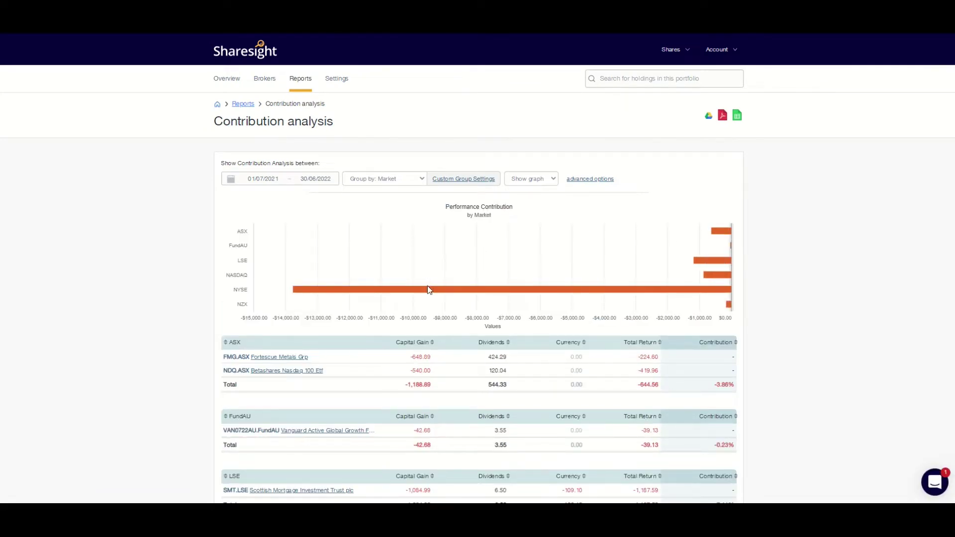
mouse_move(426, 293)
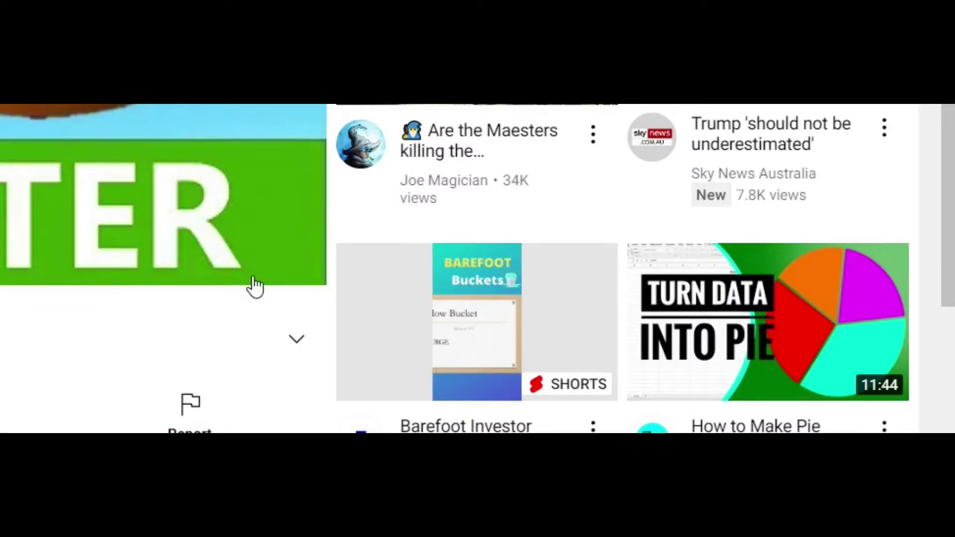
Switch to the YouTube video, expand its description and open the player's playback speed options.
click(300, 341)
scroll(529, 345, down, 10)
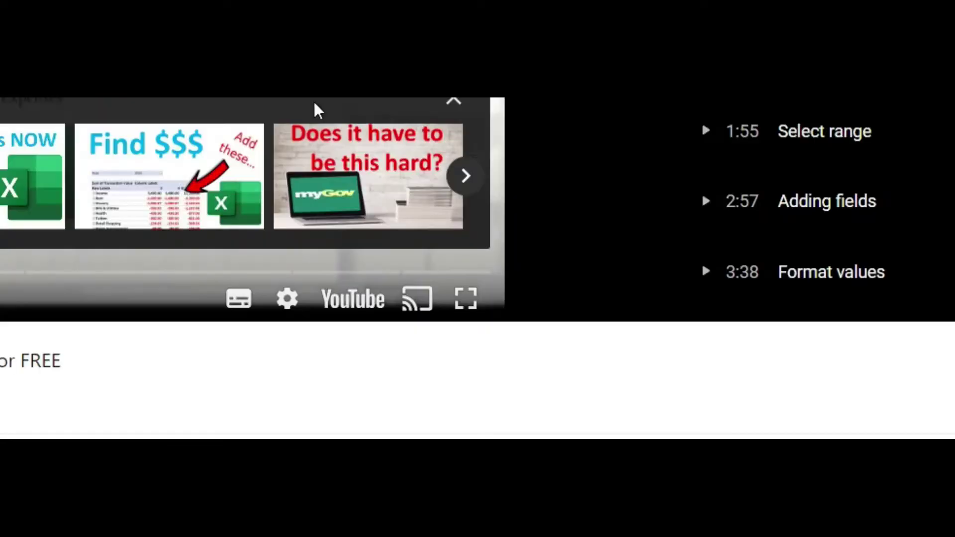
click(291, 303)
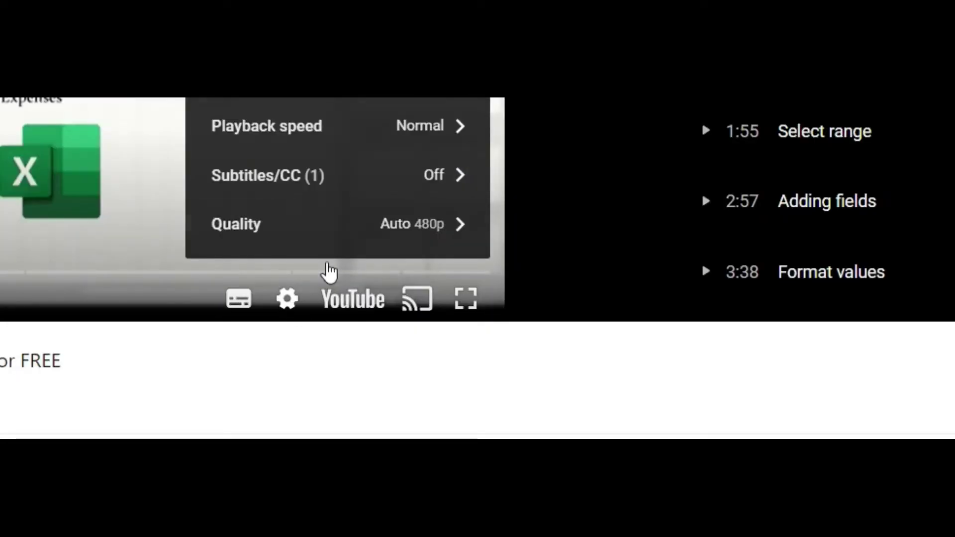
click(419, 138)
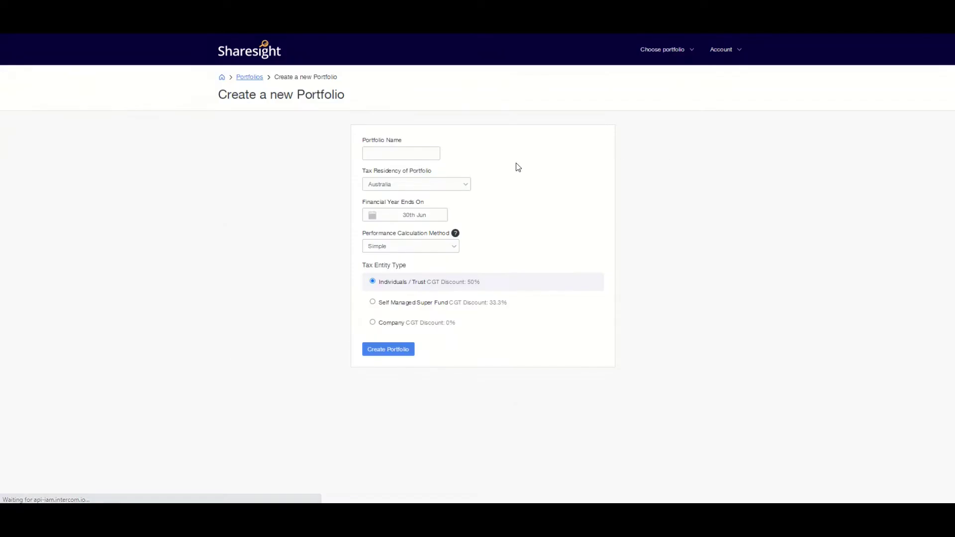
Name the new portfolio Shares.
click(403, 153)
text(Shares)
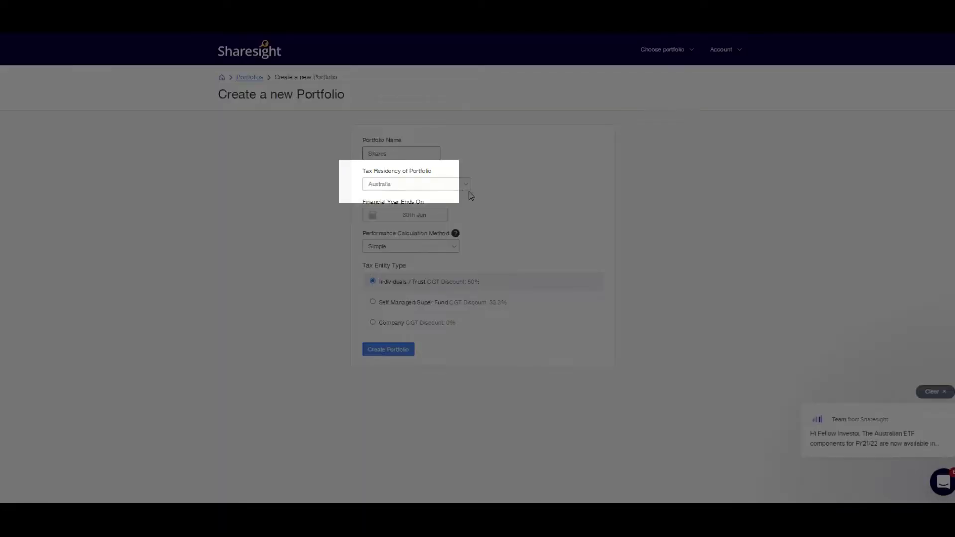
Try New Zealand, Canada, United Kingdom and United States as the portfolio's tax residency.
click(468, 188)
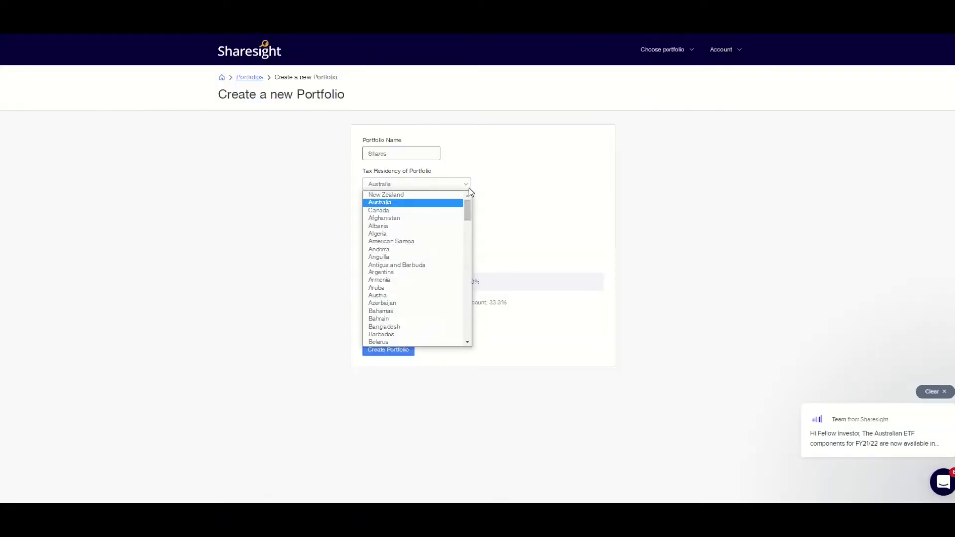
click(437, 201)
key(Up)
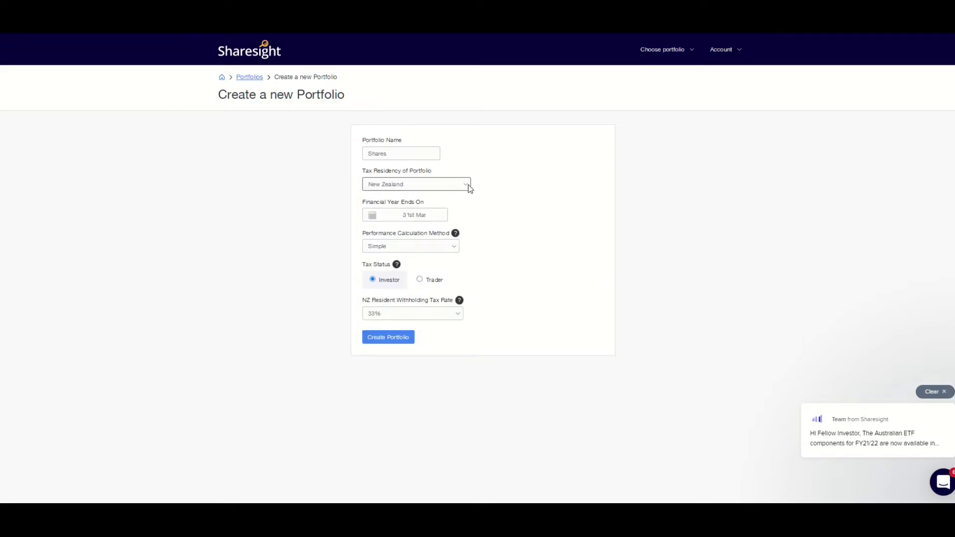
click(468, 186)
click(452, 210)
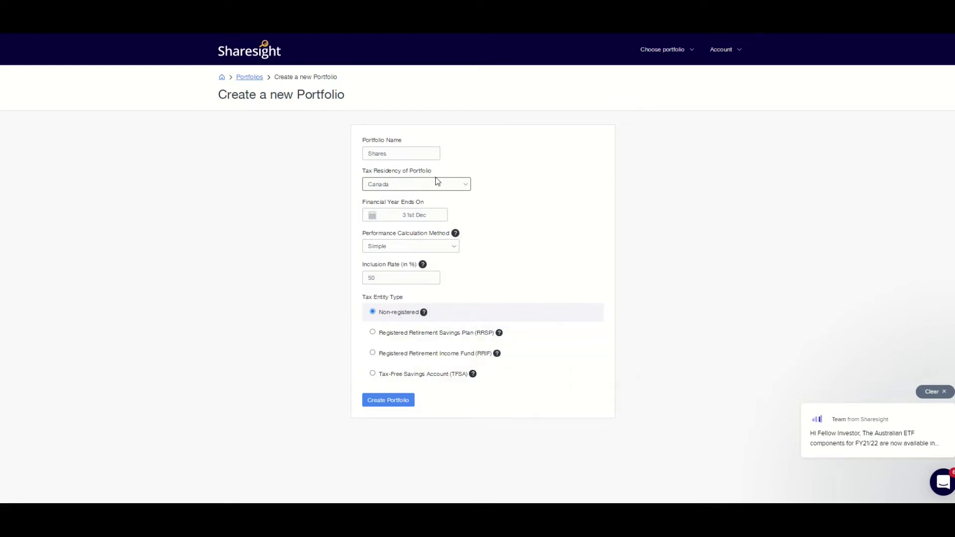
click(462, 187)
drag(469, 214, 461, 333)
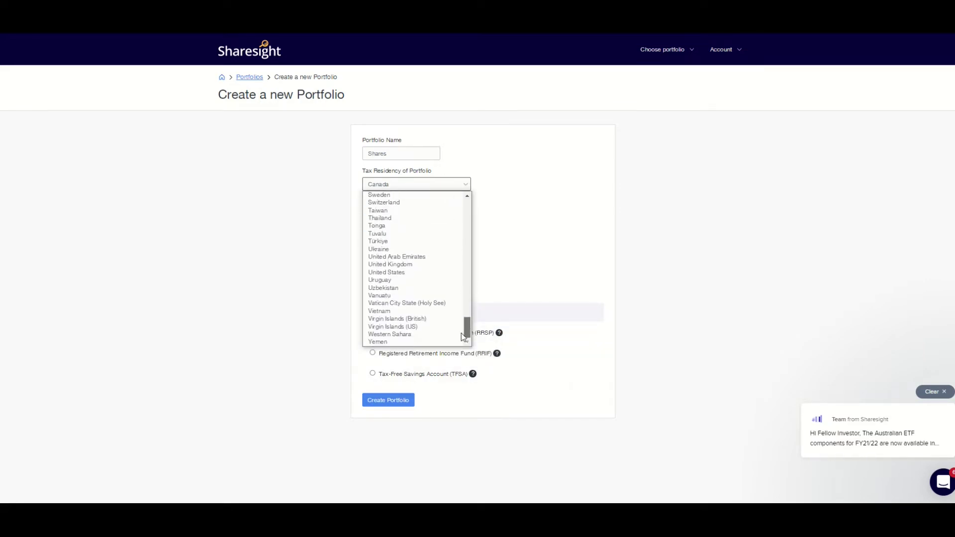
click(419, 269)
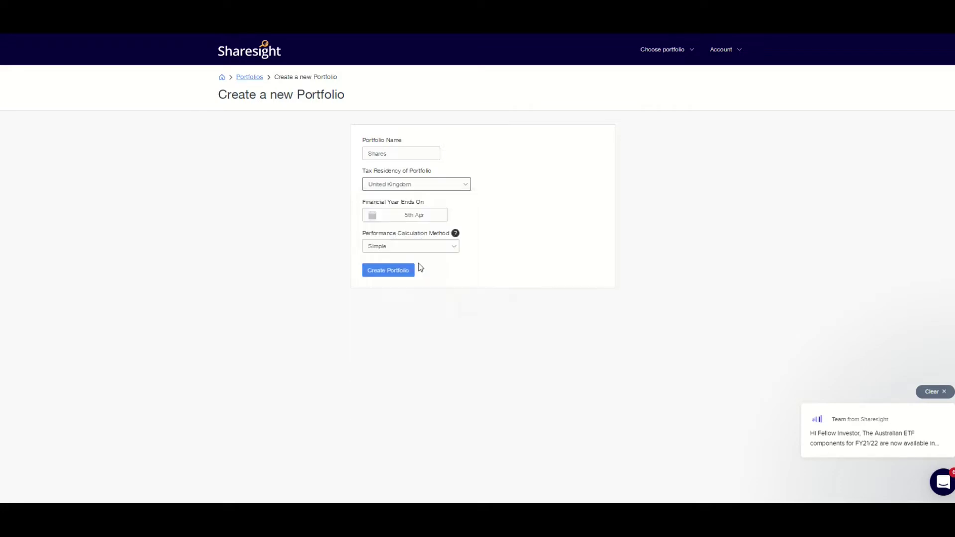
click(467, 184)
scroll(438, 332, down, 3)
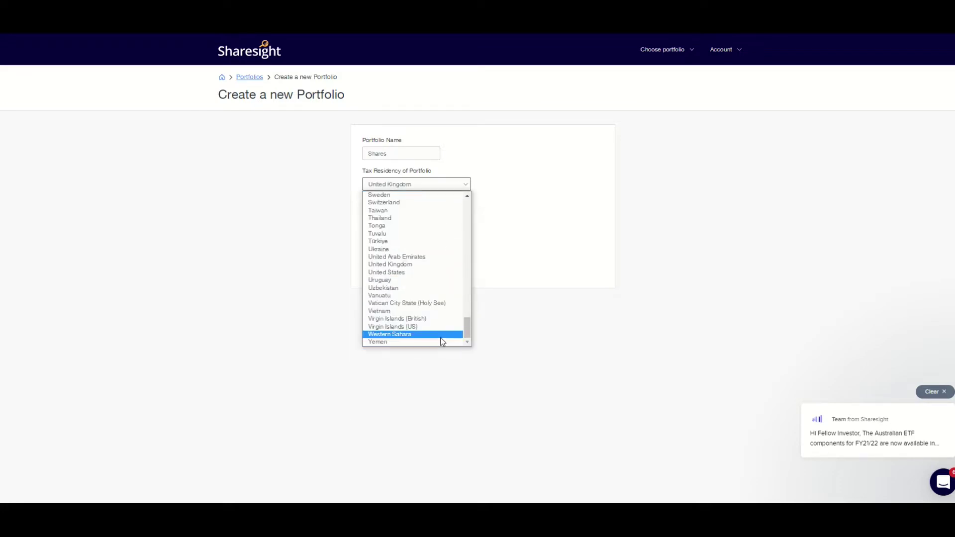
click(424, 274)
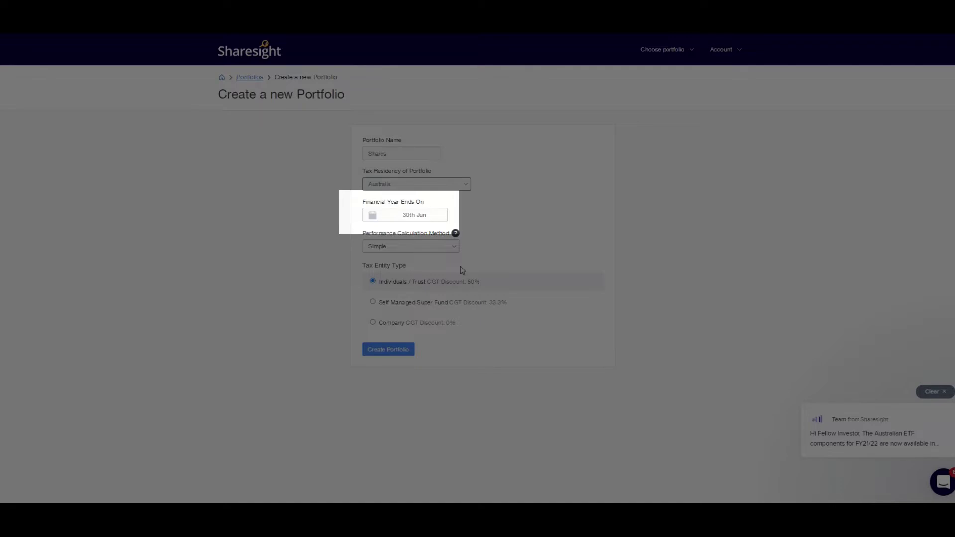
Create the Australian portfolio with a 30th Jun year end, Simple performance calculation and the Individuals / Trust tax entity type.
click(412, 214)
click(512, 225)
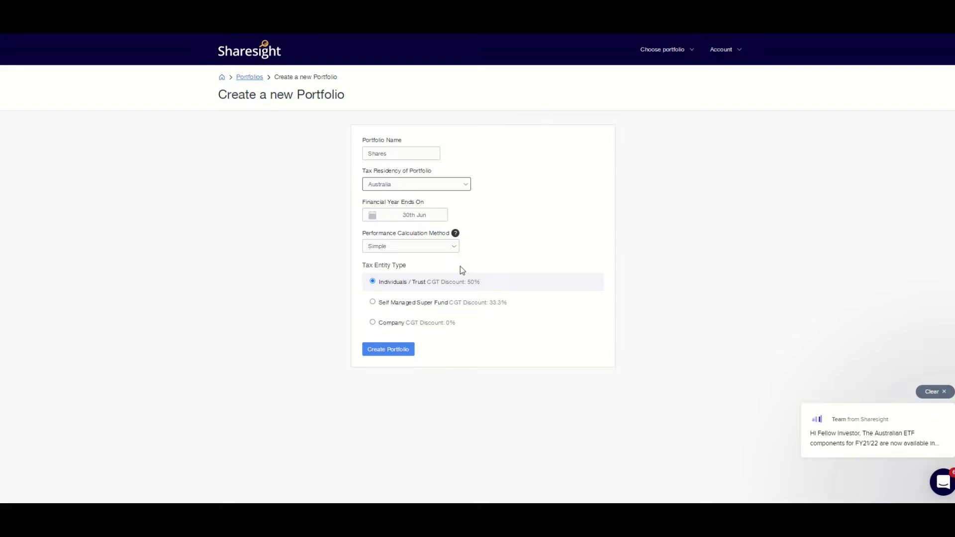
click(453, 247)
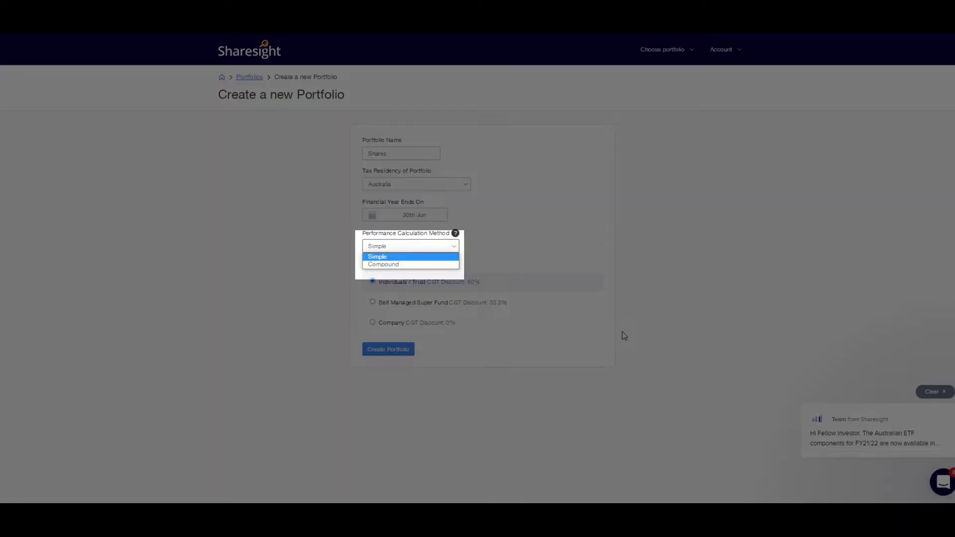
click(460, 269)
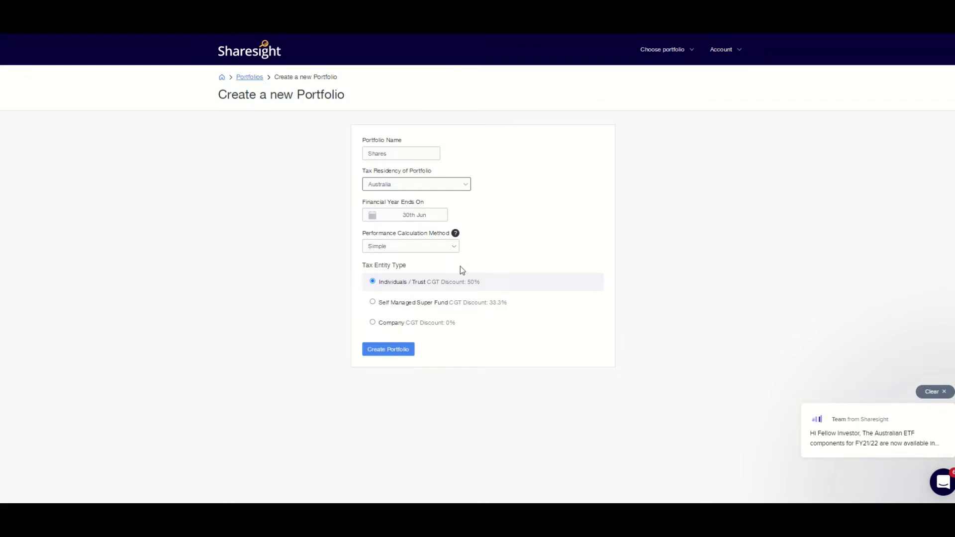
click(395, 350)
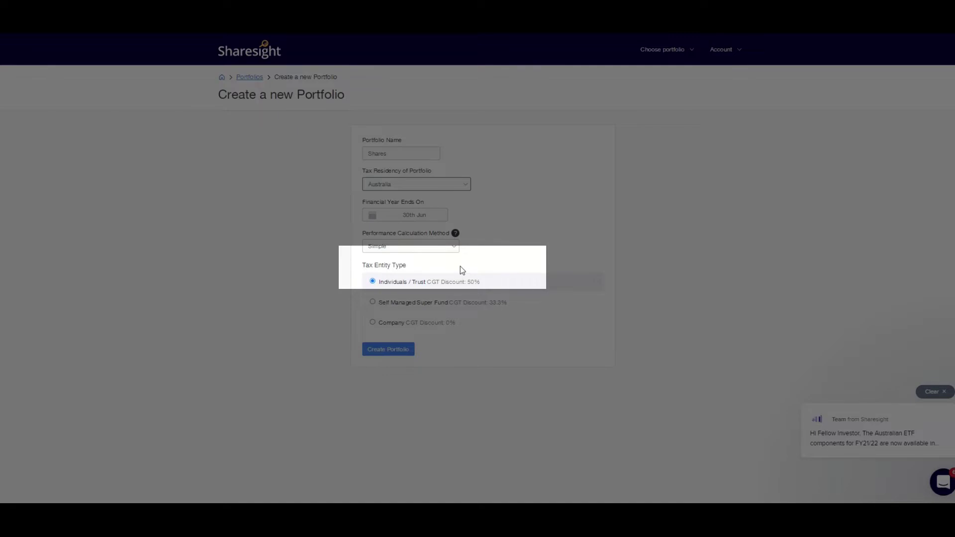
click(396, 350)
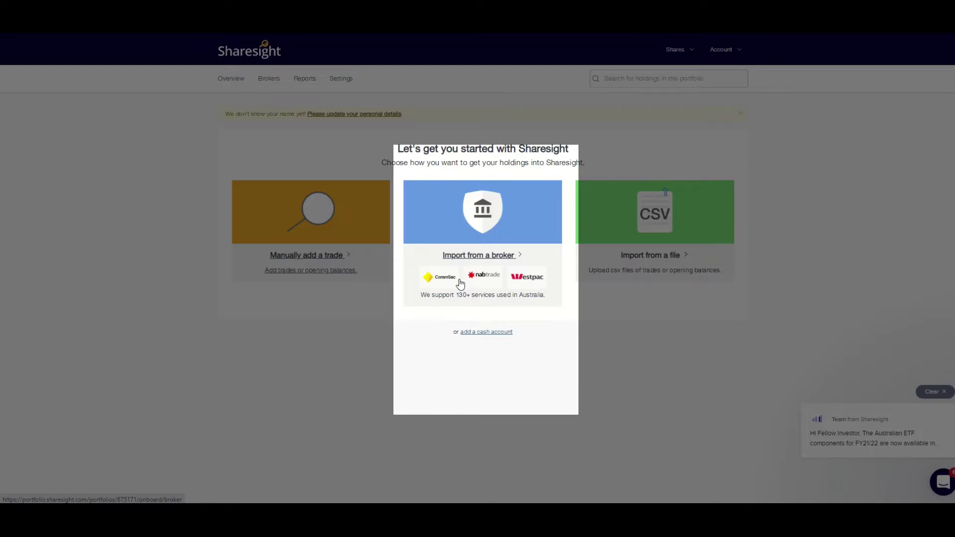
Start importing holdings from a broker and try filtering the supported brokers by "broker", clearing the search.
click(460, 283)
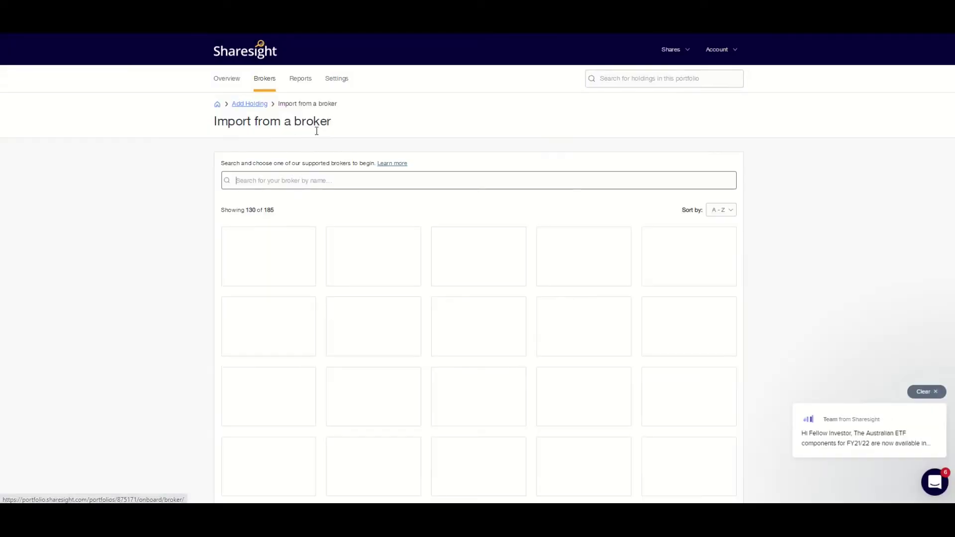
text(broker)
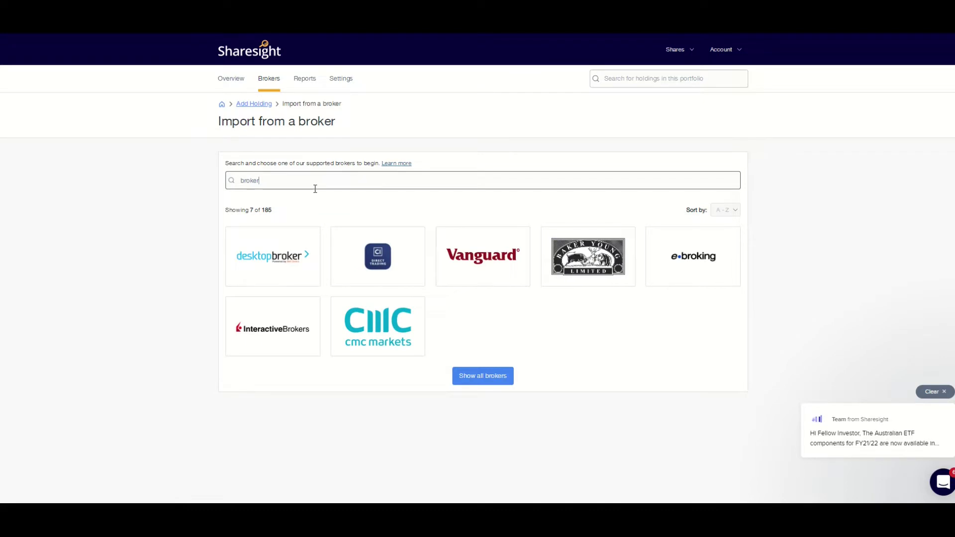
key(BackSpace)
key(BackSpace)
key(BackSpace)
key(BackSpace)
key(BackSpace)
key(BackSpace)
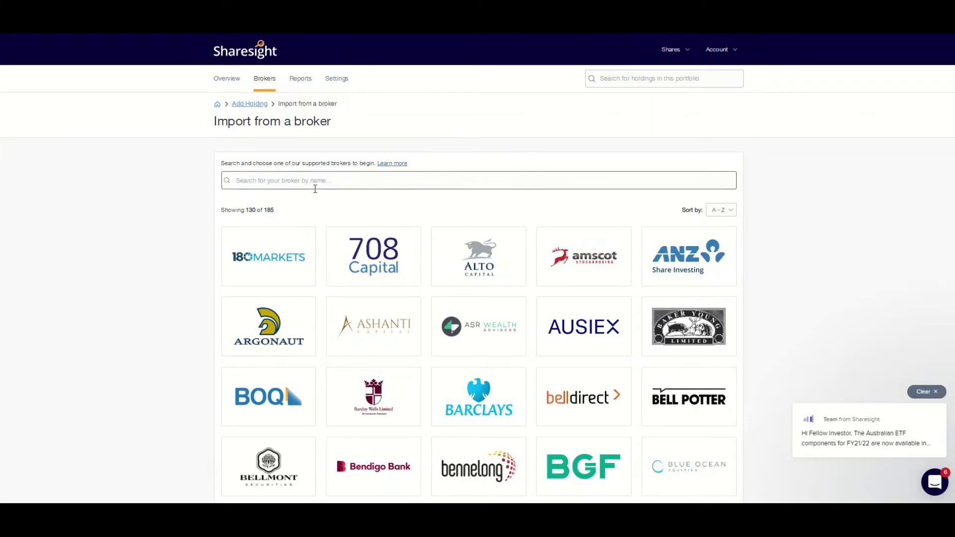
Search the brokers for "comm", open CommSec and review its instructions for importing historical trades.
text(comm)
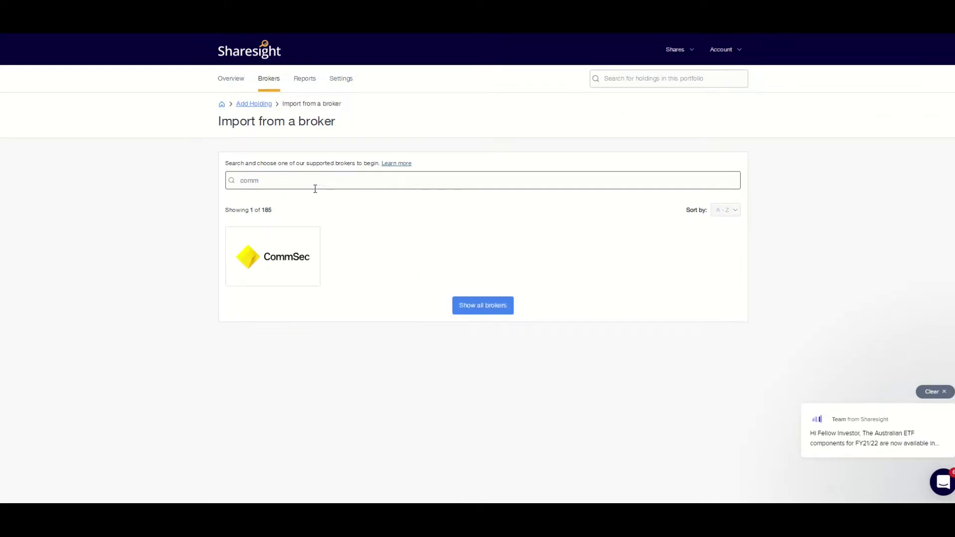
click(282, 259)
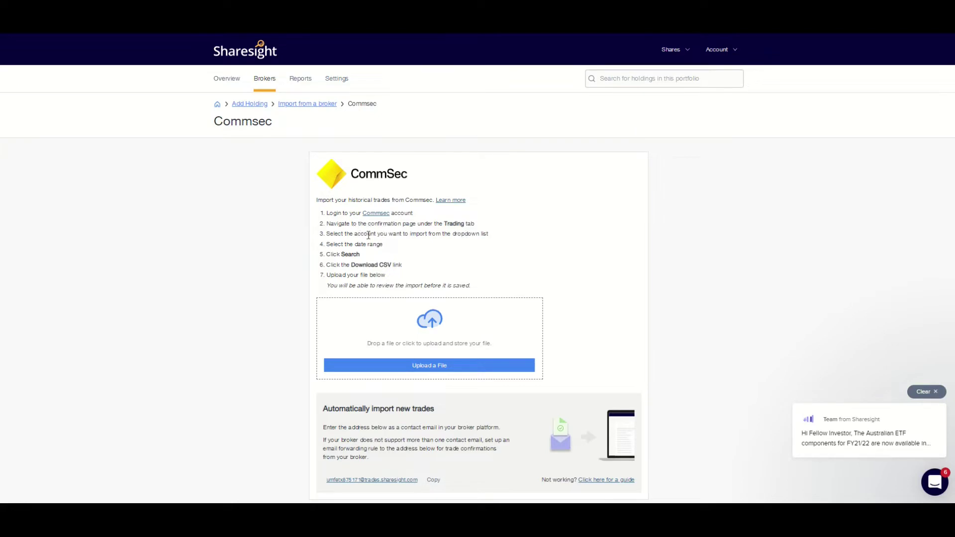
drag(328, 266, 408, 272)
click(382, 274)
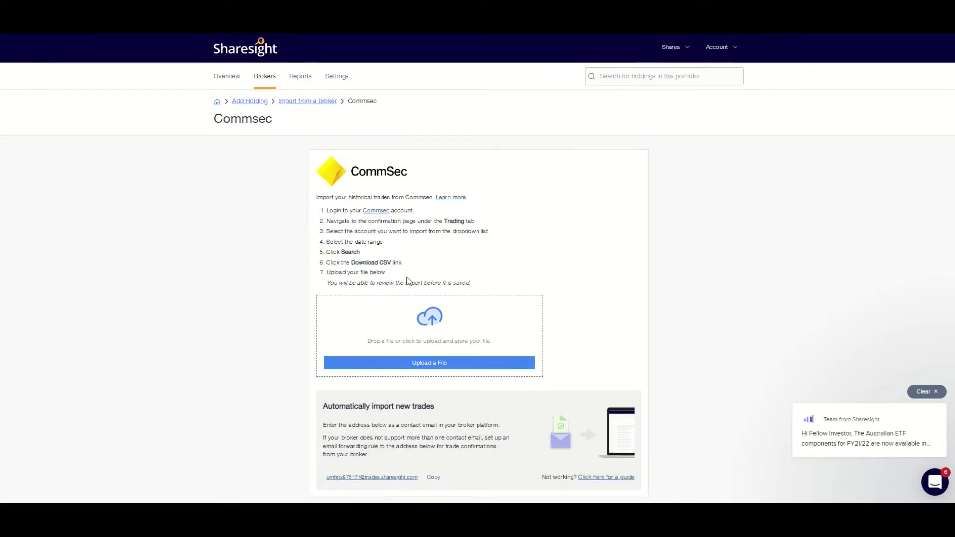
scroll(412, 286, down, 1)
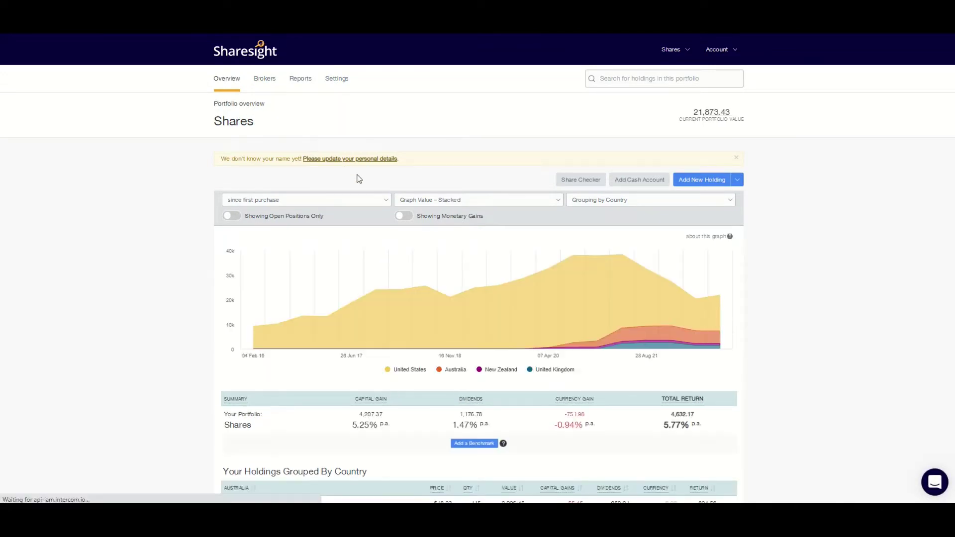
Review the Shares portfolio overview and its holdings grouped by market.
scroll(358, 179, down, 3)
scroll(358, 179, up, 3)
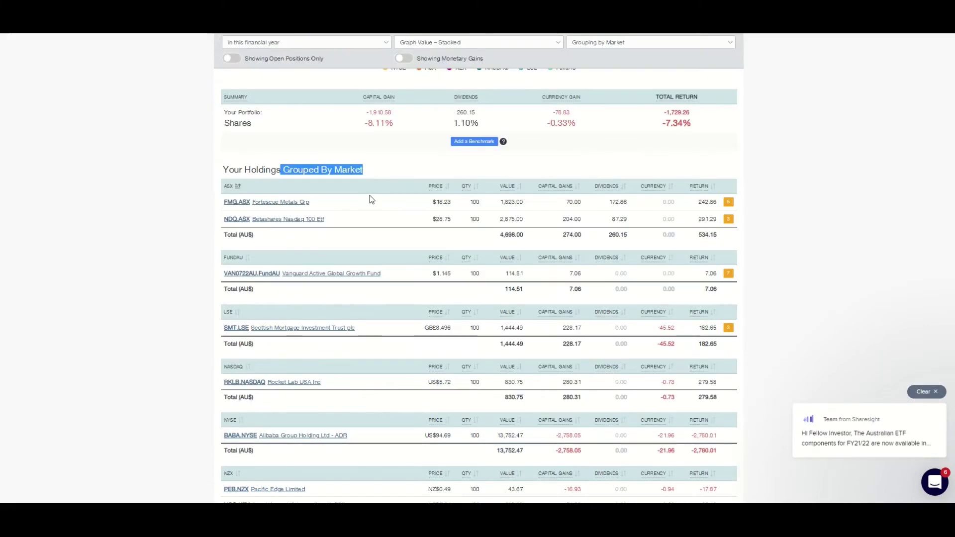
scroll(369, 199, down, 2)
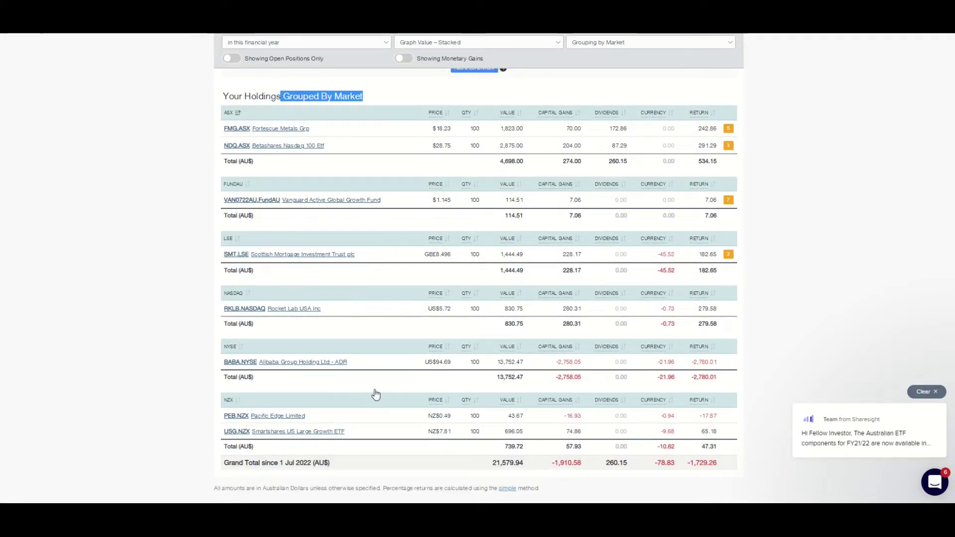
scroll(375, 390, up, 2)
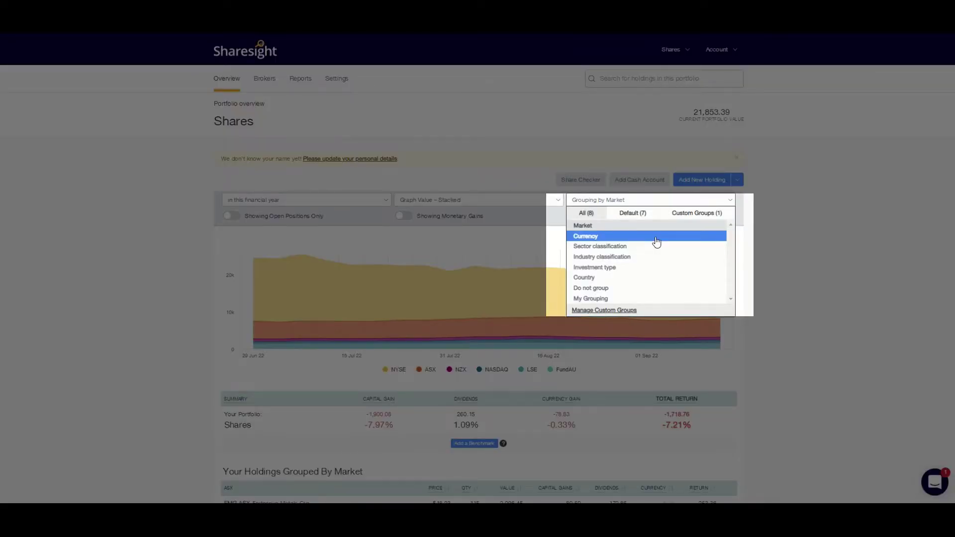
Group the Shares portfolio overview by currency and examine the regrouped holdings.
click(657, 241)
scroll(636, 297, down, 2)
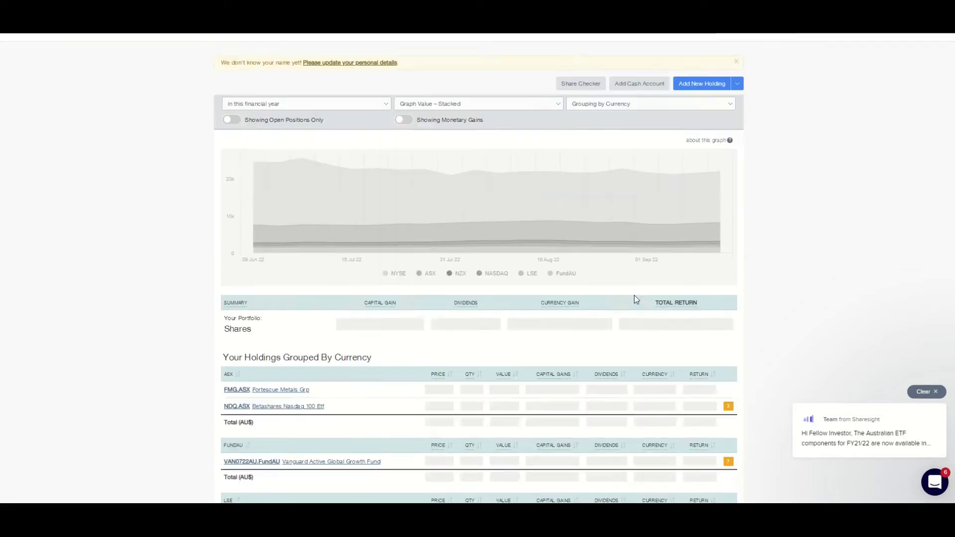
scroll(634, 296, down, 2)
scroll(628, 315, up, 1)
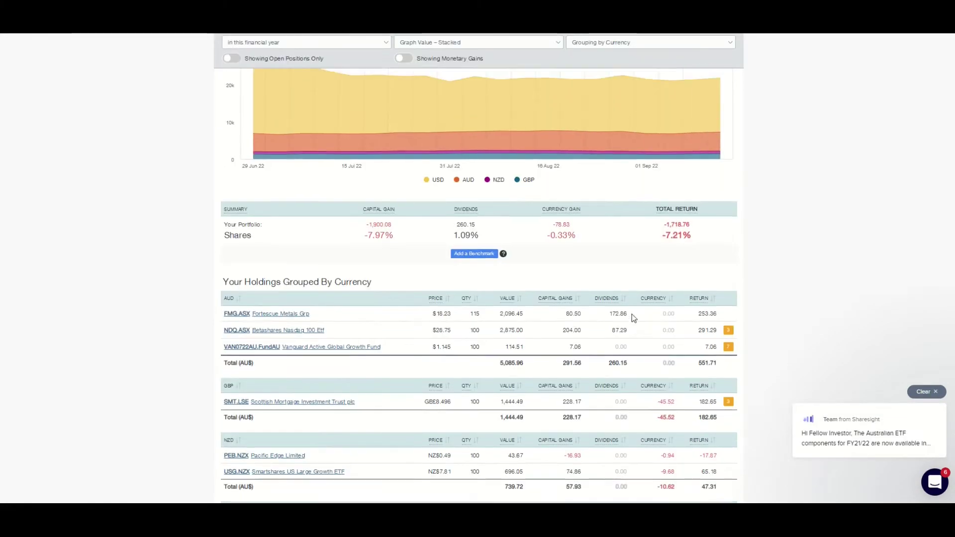
Finish examining the holdings grouped by currency and regroup the Shares portfolio overview by industry classification.
scroll(630, 316, down, 3)
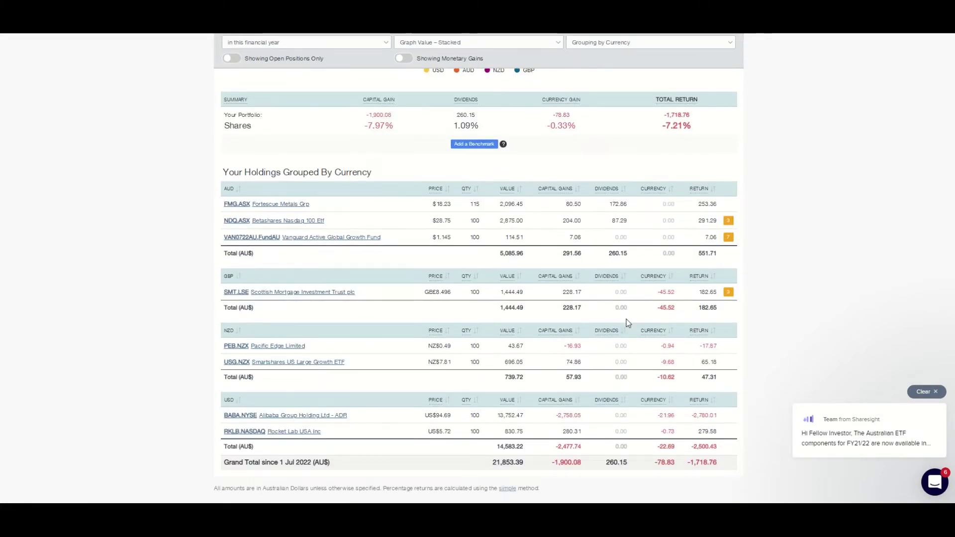
scroll(629, 319, up, 3)
scroll(631, 324, up, 2)
click(709, 152)
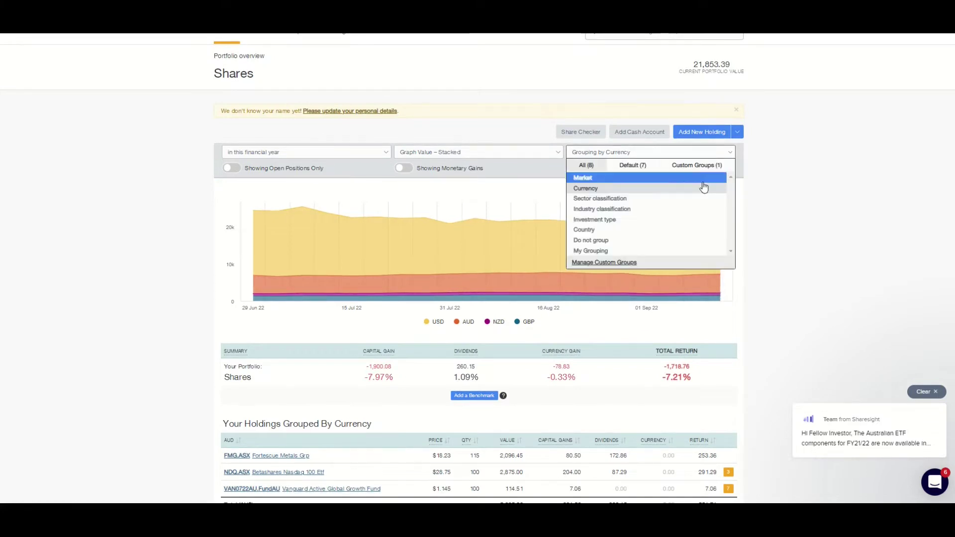
click(690, 209)
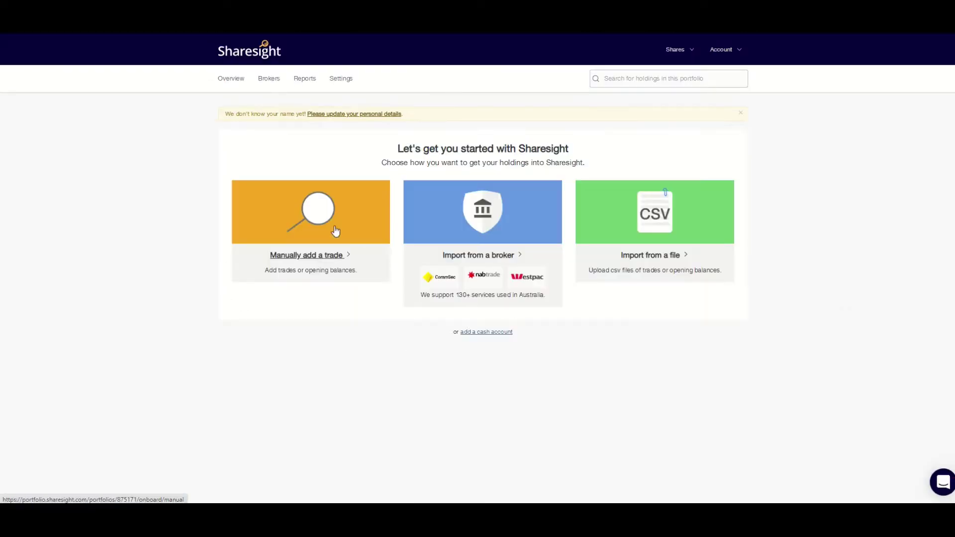
Open the option for importing historic trades from a file and look over its import choices and CSV templates.
drag(266, 275, 329, 277)
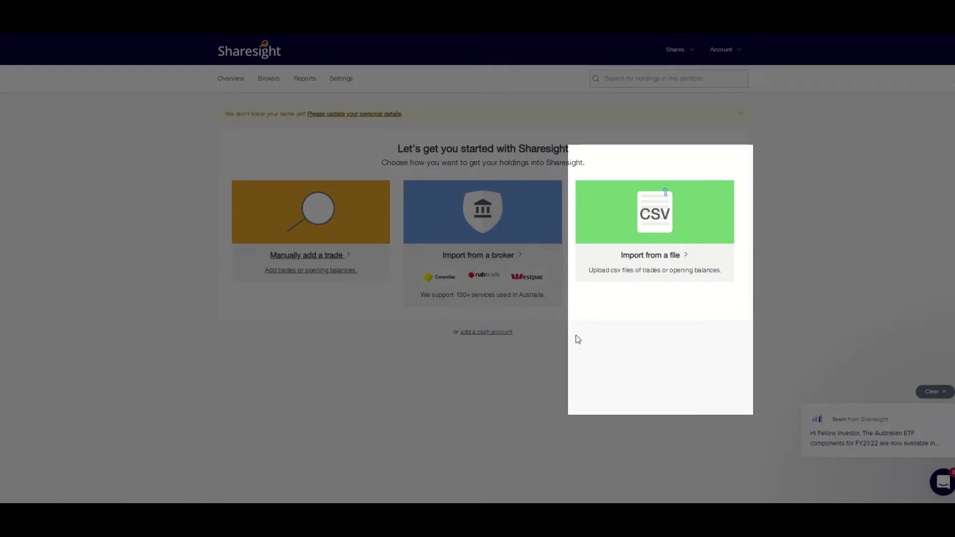
click(651, 255)
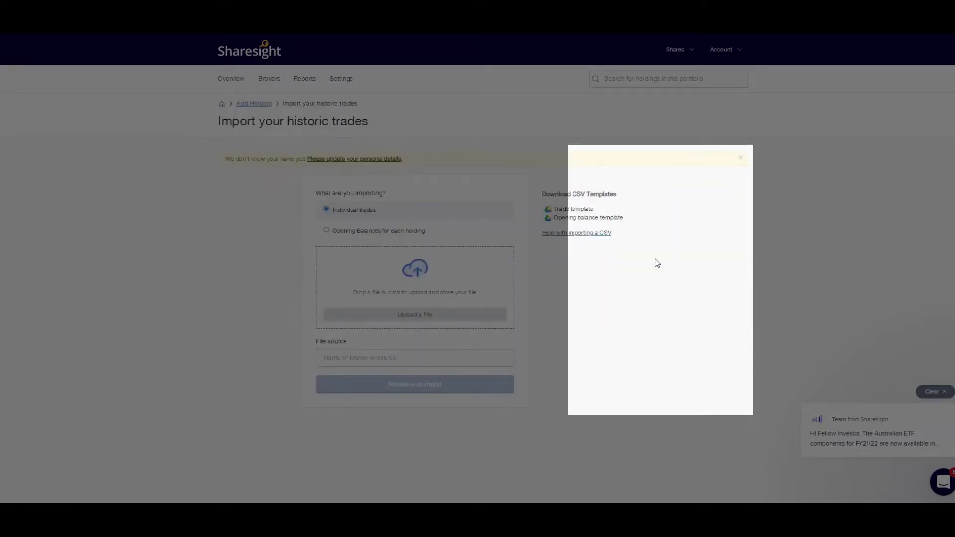
key(alt+Left)
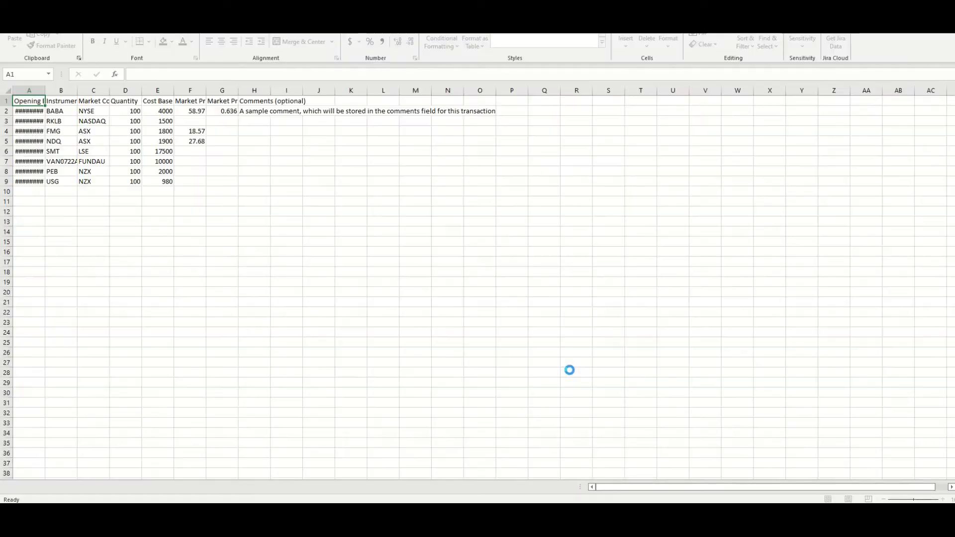
In Excel, widen the Opening Balance Date and Market Price Exchange Rate columns of bulk_opening_balance_trades and review its headers and sample comment.
double_click(44, 90)
click(68, 112)
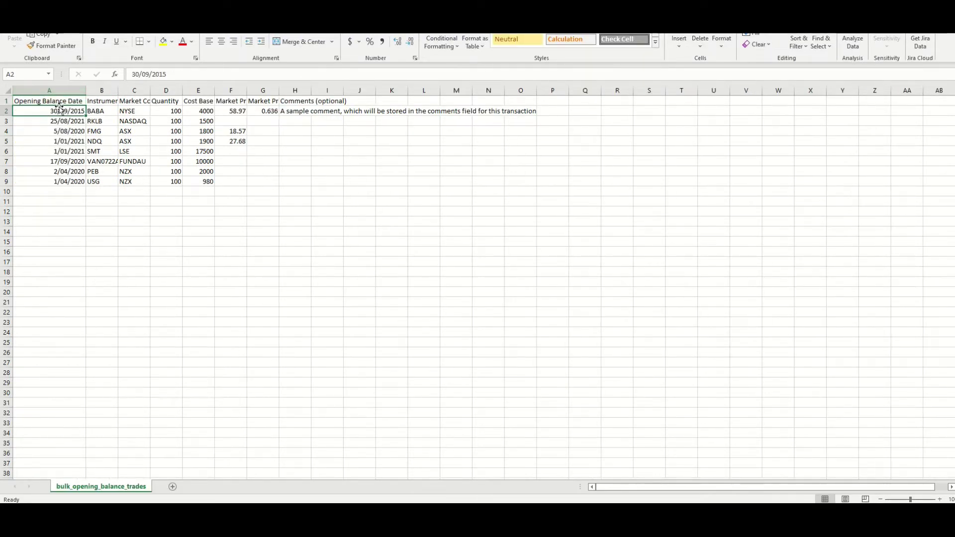
drag(48, 101, 328, 92)
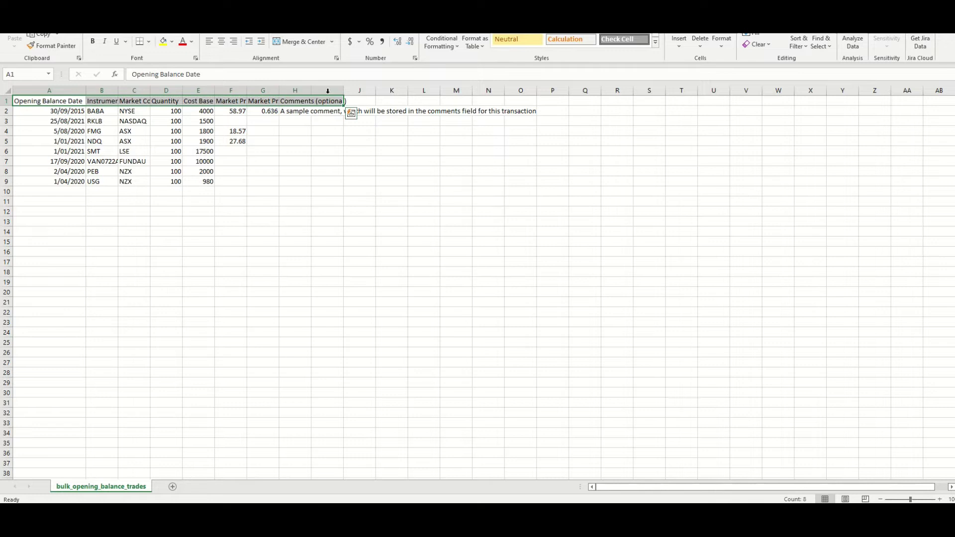
double_click(279, 90)
click(367, 122)
click(383, 111)
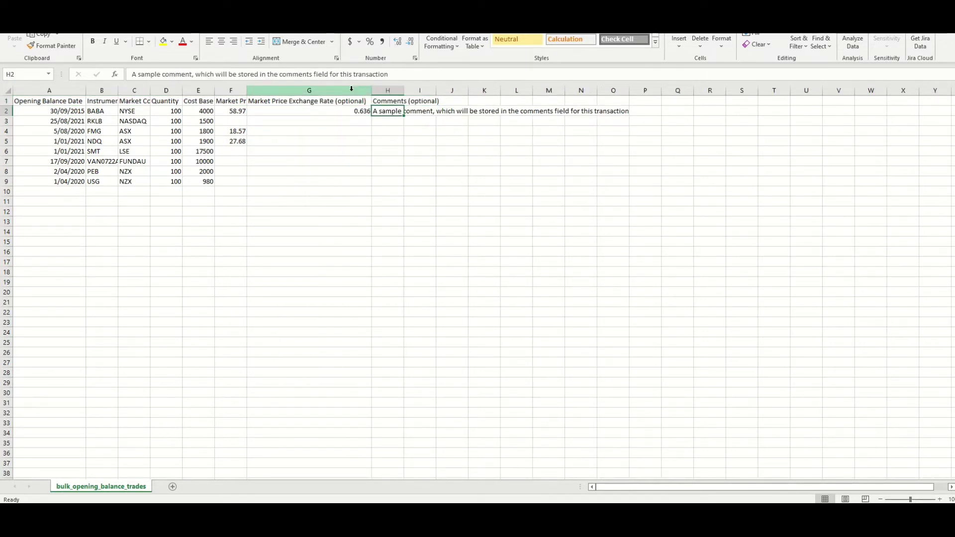
In Sharesight, choose Opening Balances for each holding, upload bulk_opening_balance_trades (3).csv and proceed to reviewing the import.
text(Opening balance)
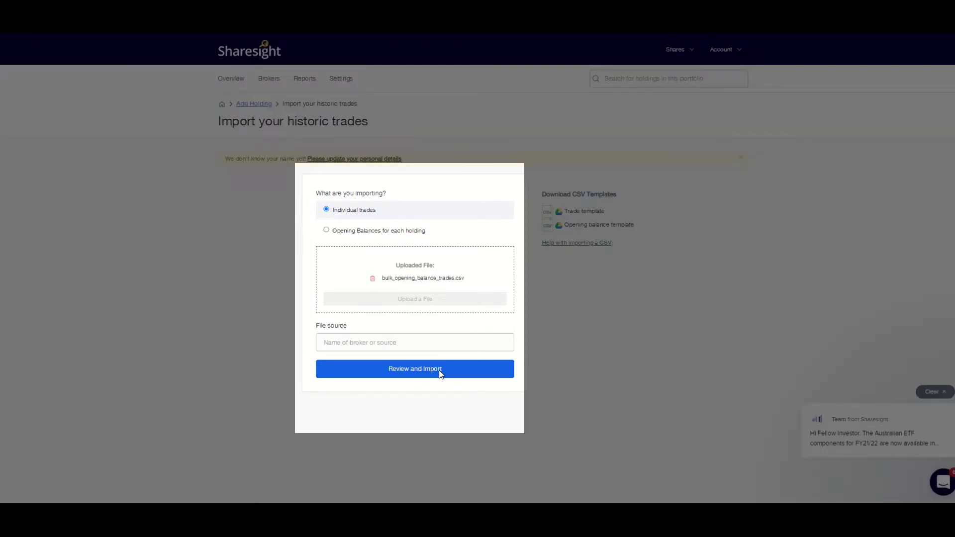
scroll(388, 288, down, 1)
click(363, 208)
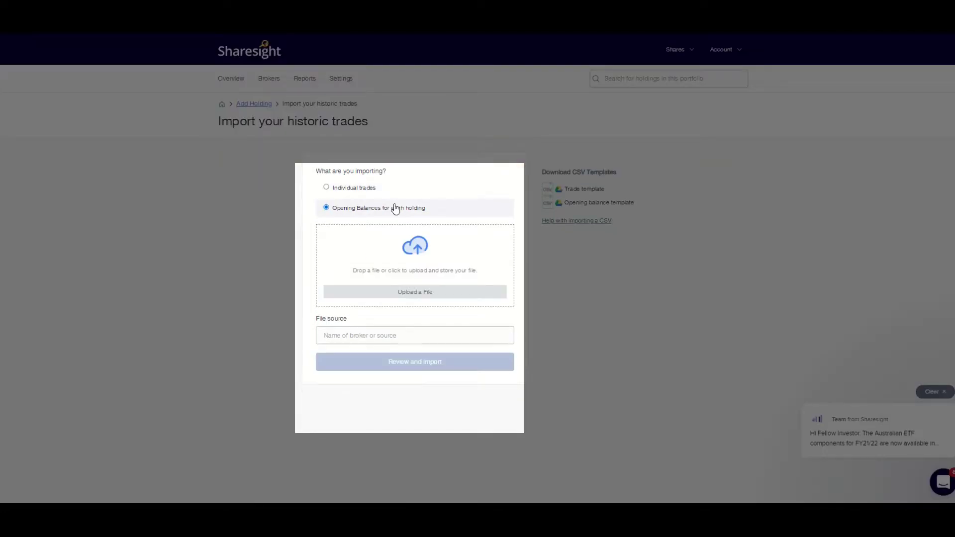
click(397, 297)
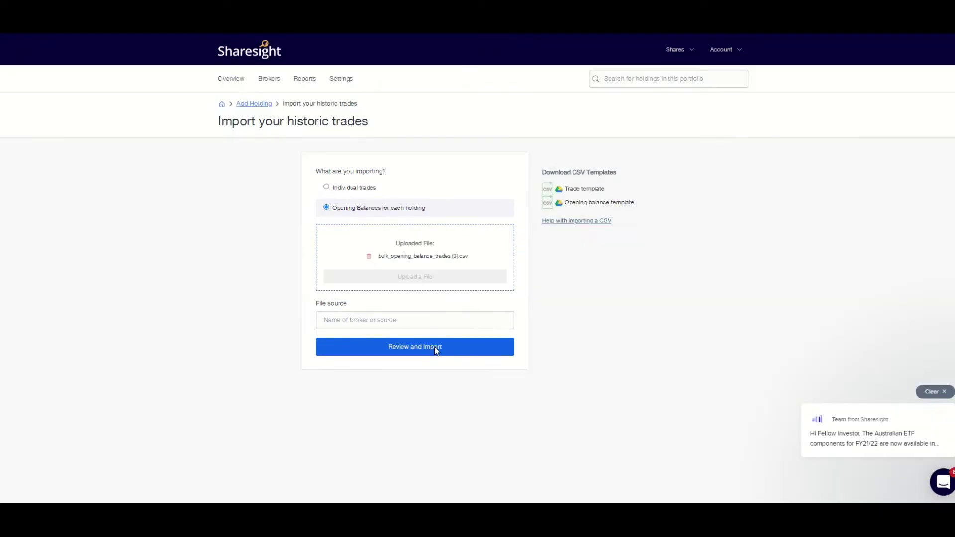
click(434, 346)
click(434, 346)
Check how the CSV columns map to the Sharesight fields and start the import with the International date format.
scroll(547, 328, down, 3)
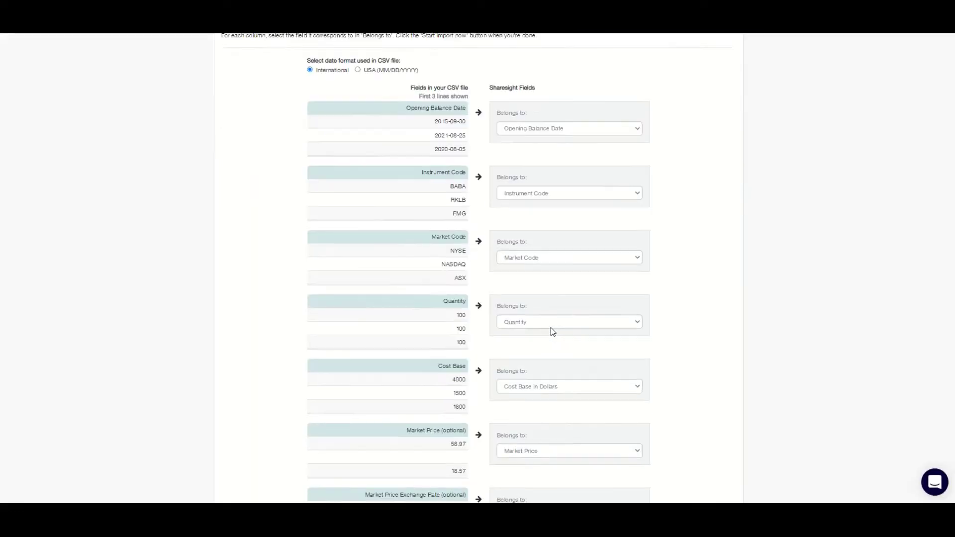
scroll(552, 331, down, 3)
click(503, 474)
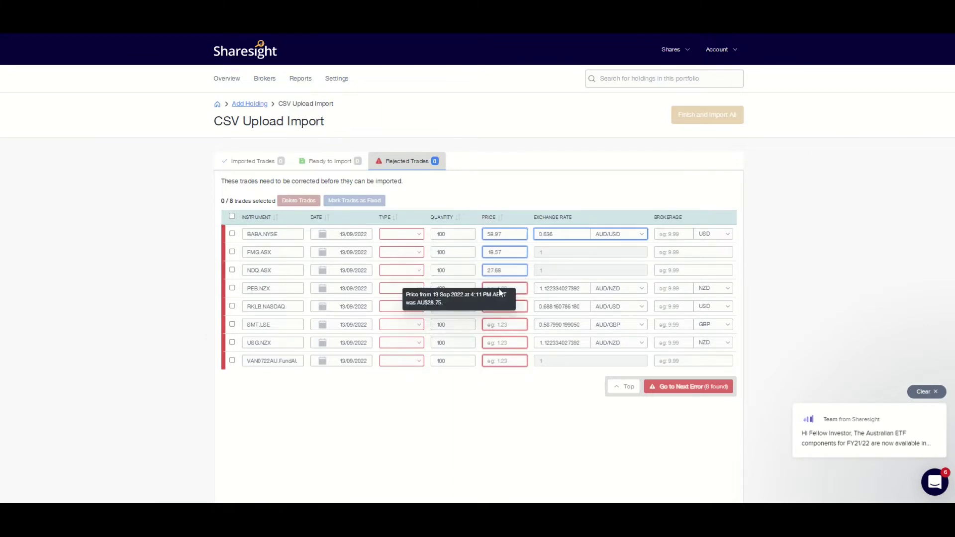
Try correcting the rejected BABA, FMG, NDQ, PEB and RKLB trades by setting each trade type to Buy.
click(421, 237)
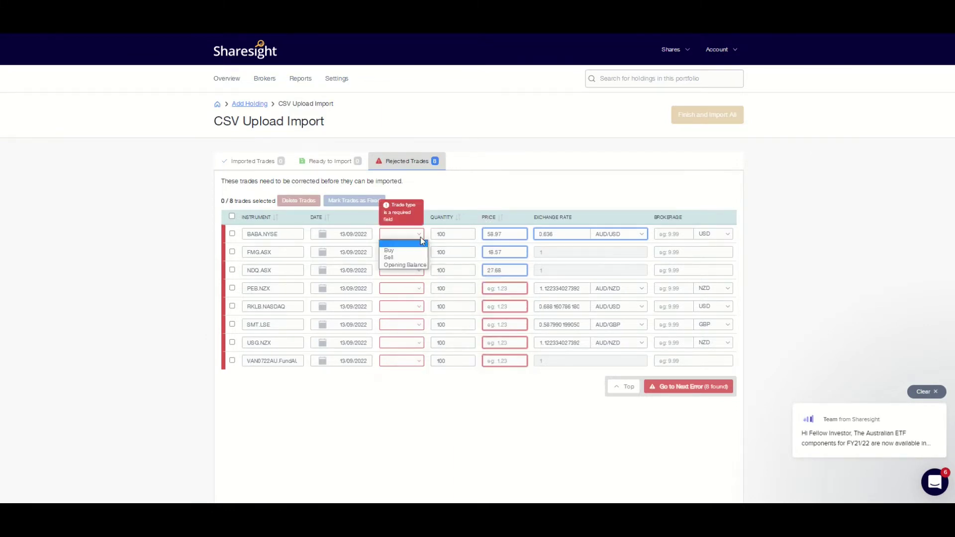
click(419, 251)
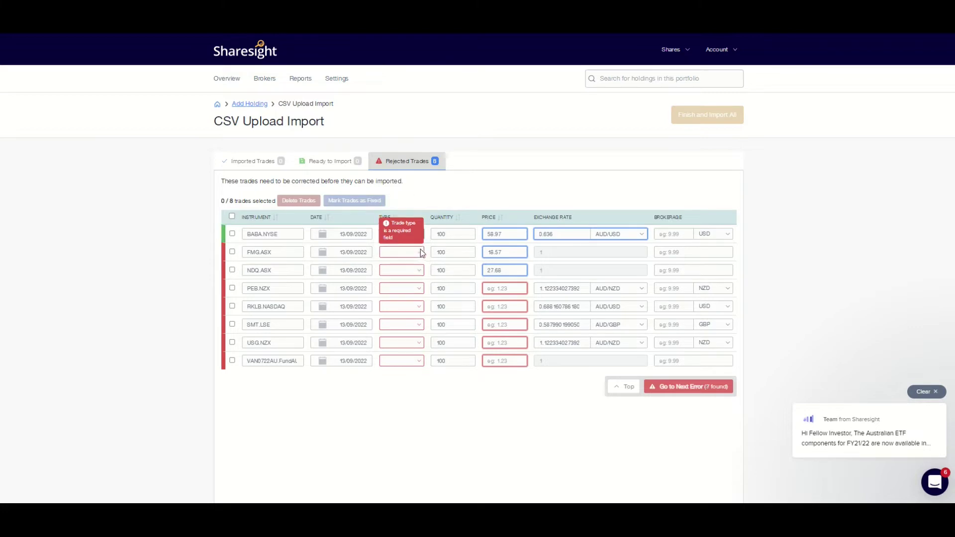
click(419, 252)
click(415, 269)
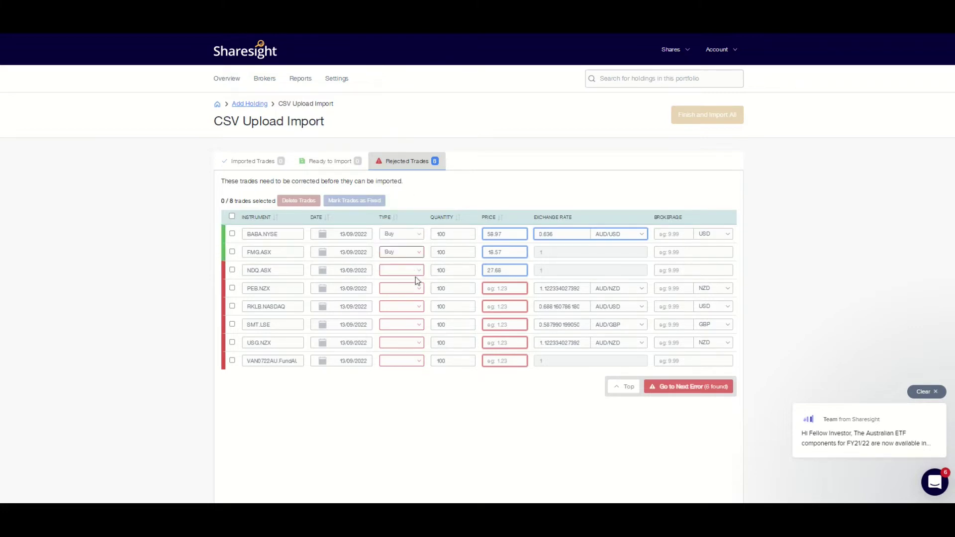
click(418, 270)
click(417, 287)
click(421, 288)
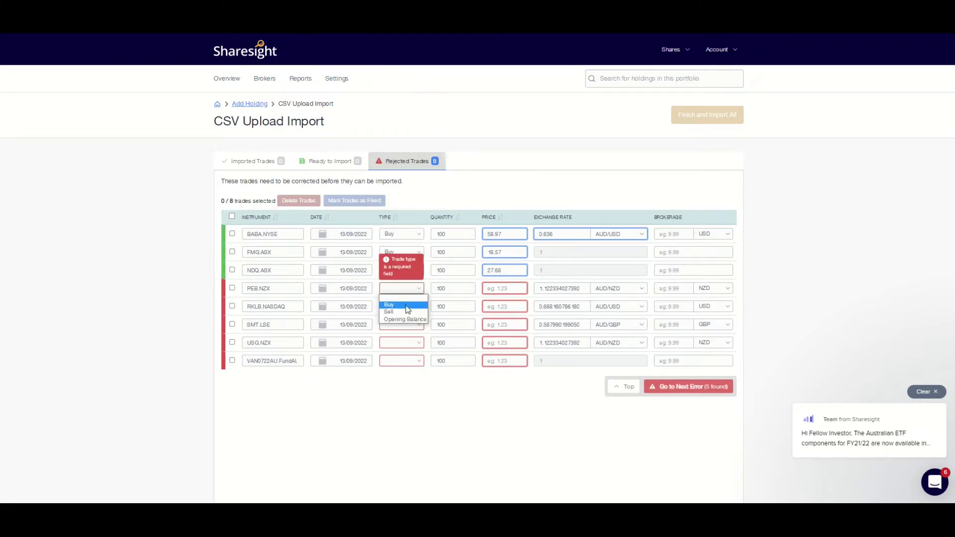
click(403, 304)
click(414, 306)
click(411, 323)
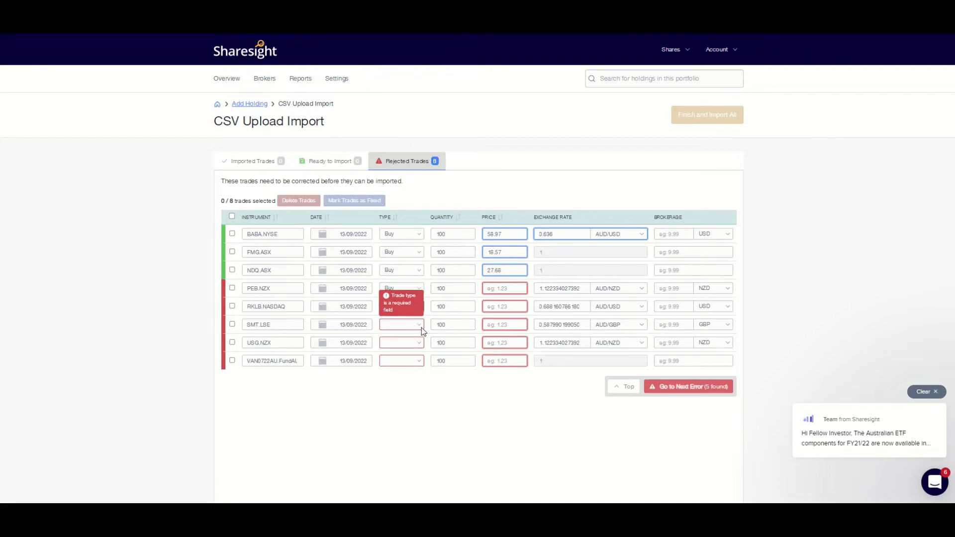
click(418, 326)
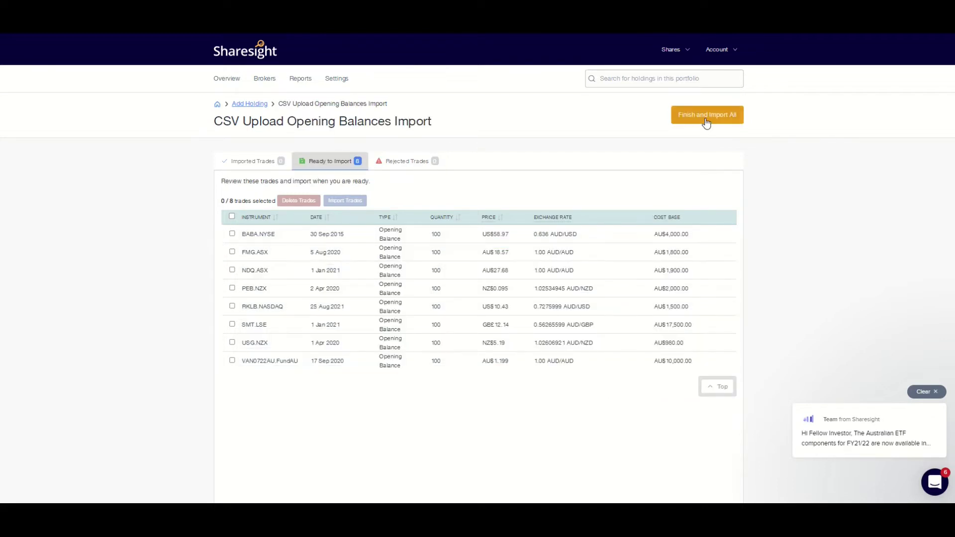
Finish importing all the ready opening balance trades and return to the Shares portfolio overview.
click(706, 119)
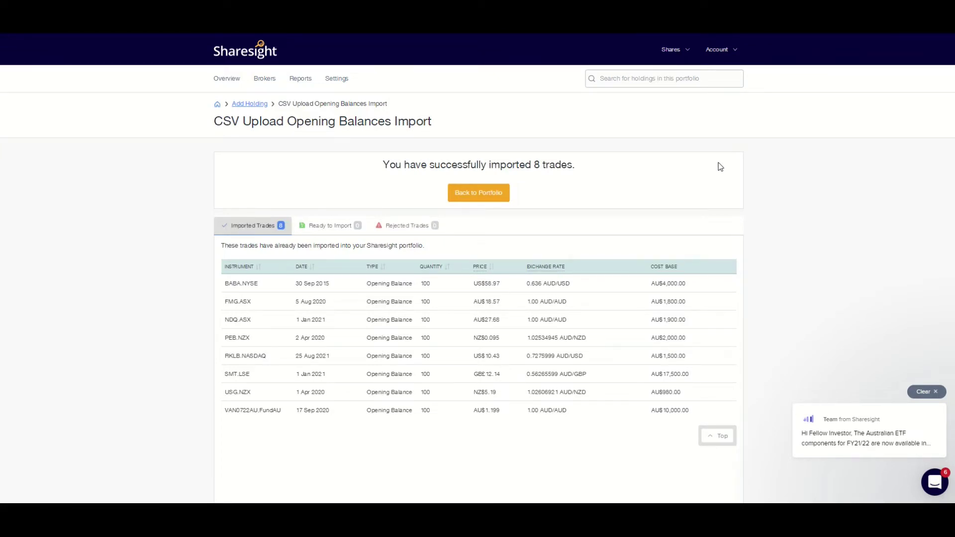
click(481, 195)
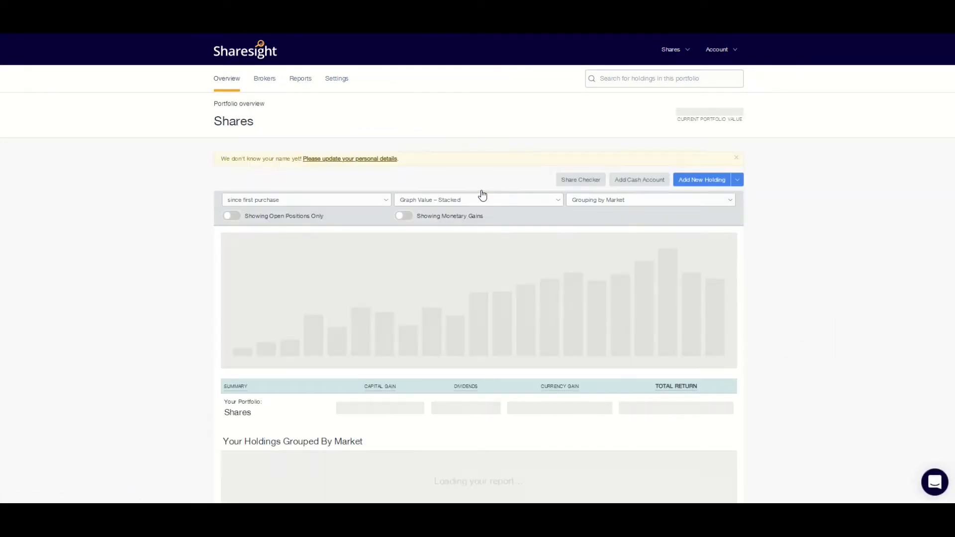
scroll(482, 273, down, 1)
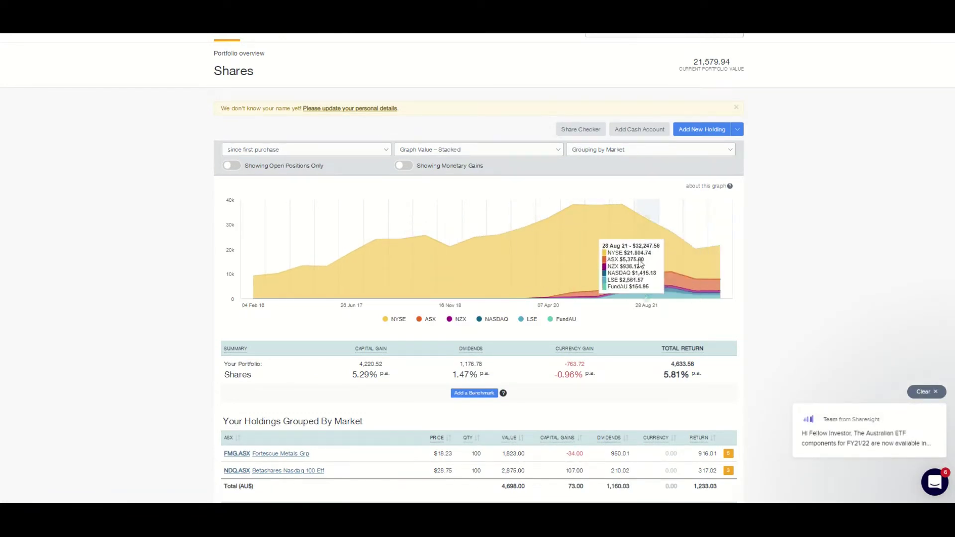
Change the Shares overview's reporting period to since yesterday (close).
click(350, 150)
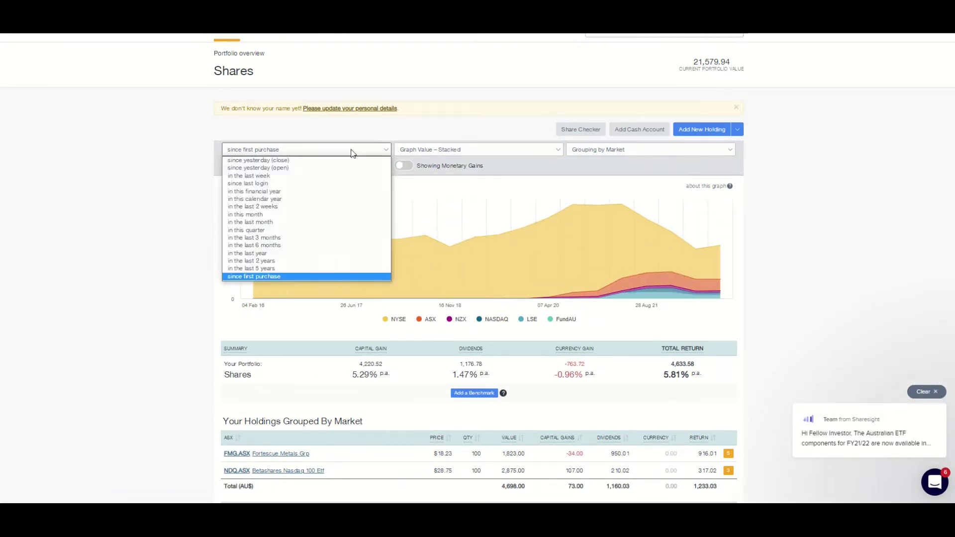
click(344, 168)
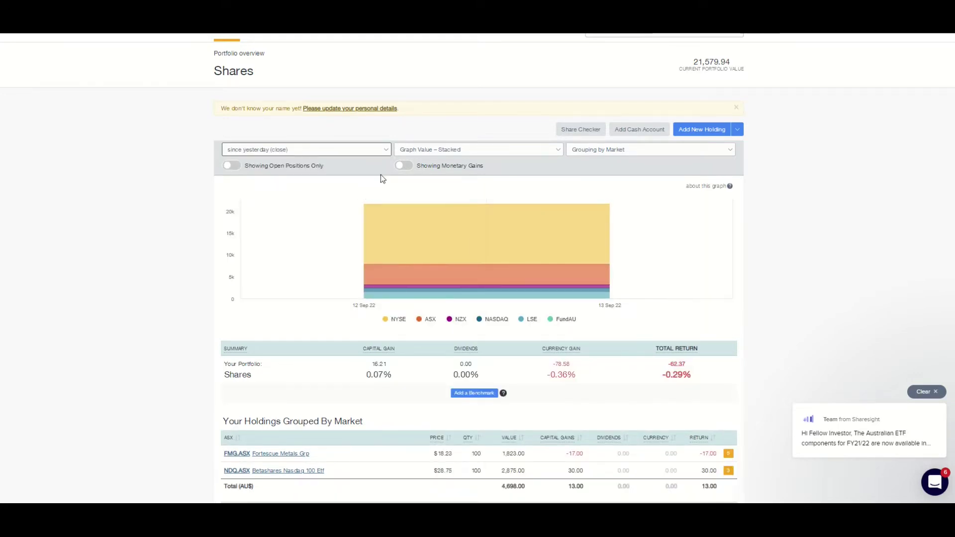
click(386, 150)
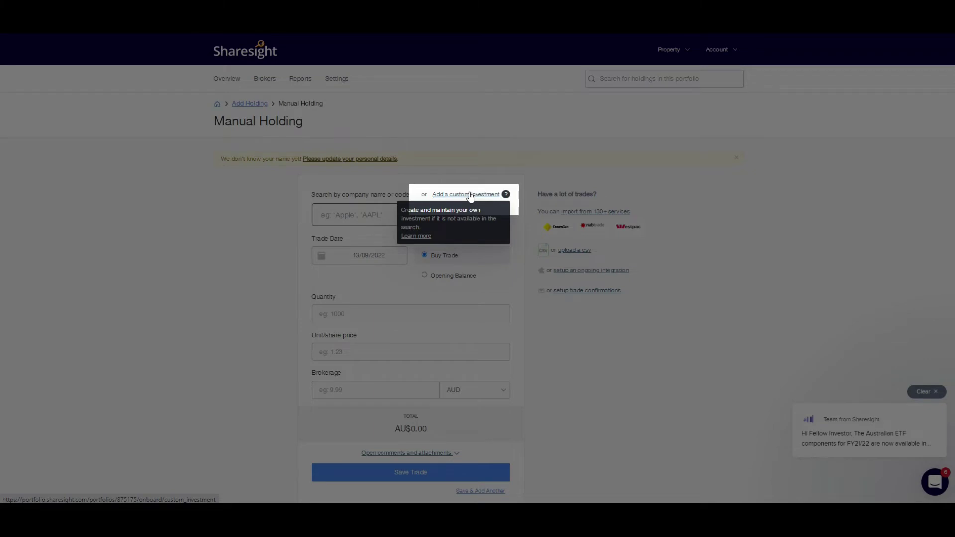
Create a custom investment in the Property portfolio with code 1, the property's address as its name and Property Fund as its description.
click(470, 195)
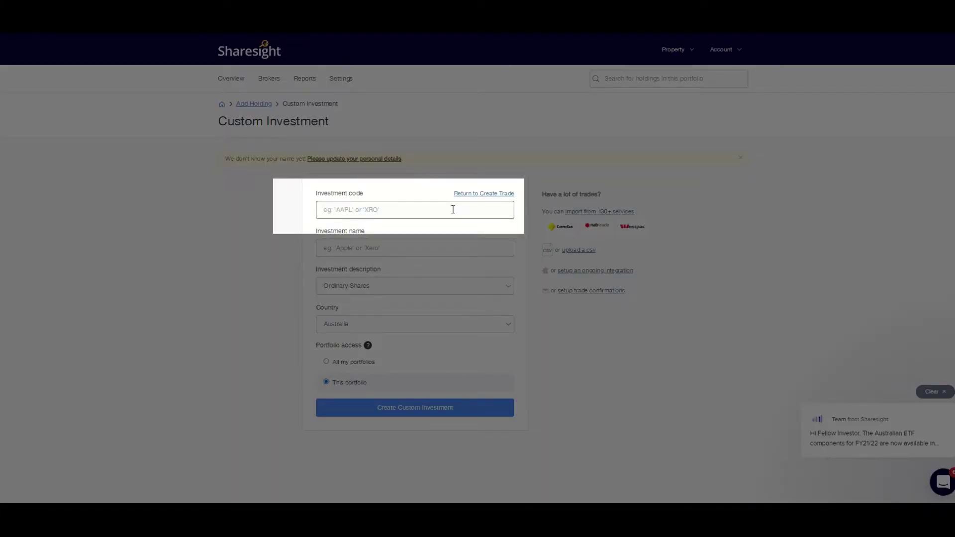
text(10)
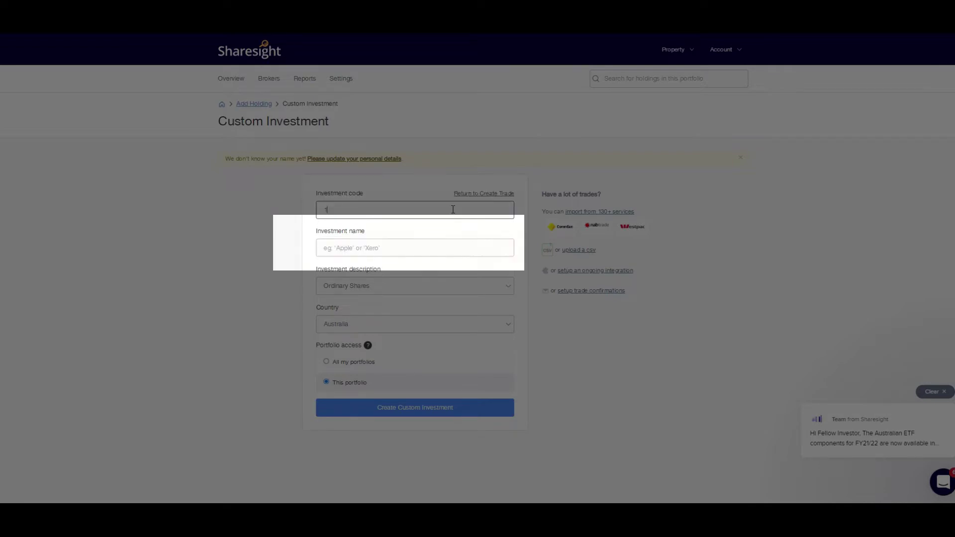
key(Tab)
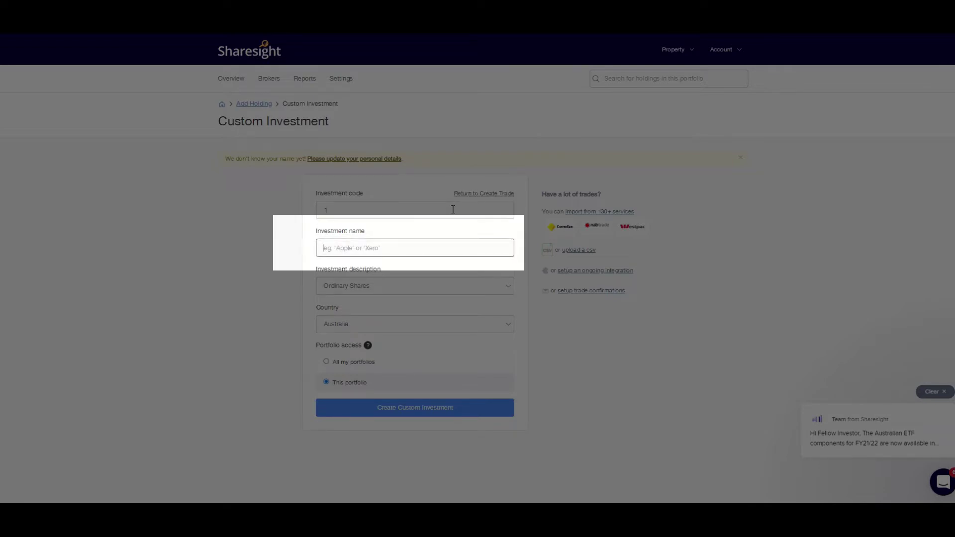
text(100 The Avenue)
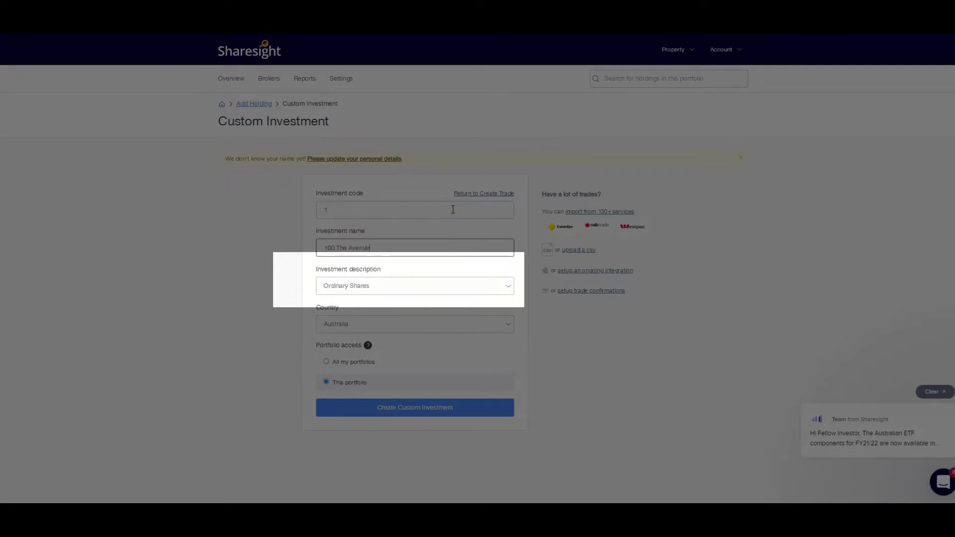
click(428, 288)
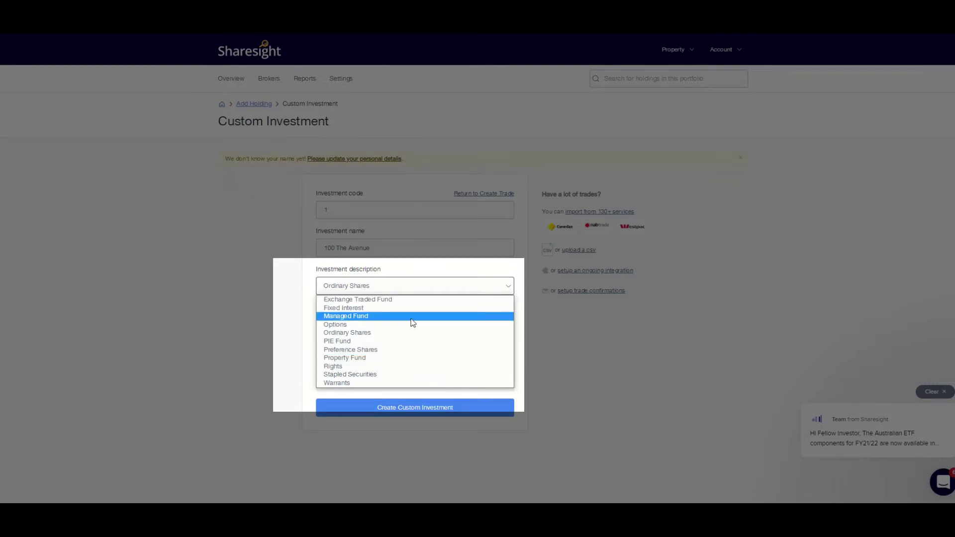
click(411, 358)
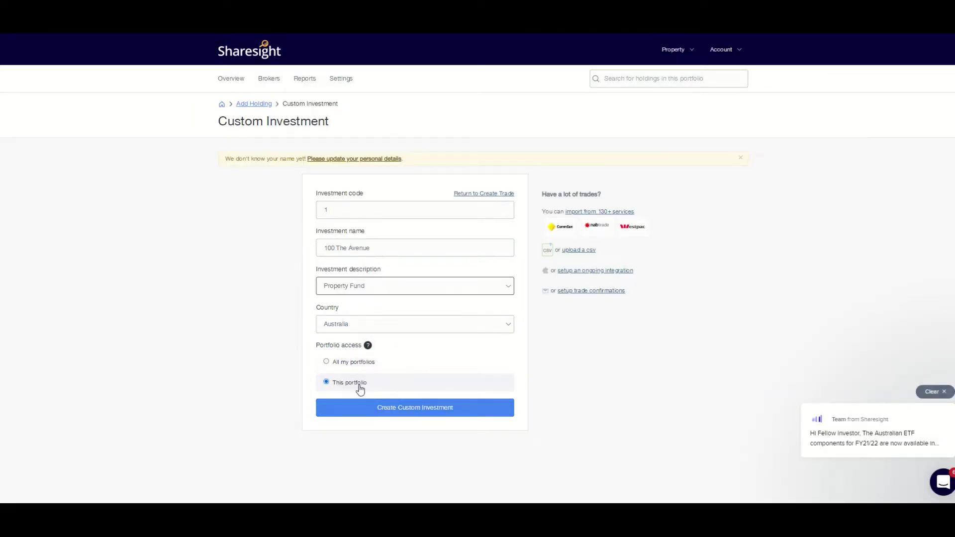
click(404, 412)
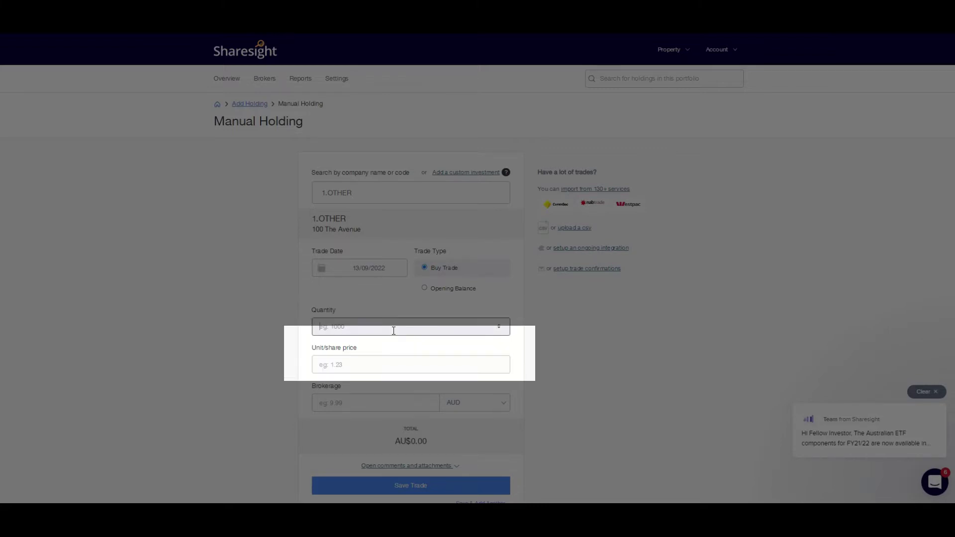
Record and save the property's buy trade with quantity 1, unit price 400000 and brokerage 3000 AUD.
text(1)
click(388, 365)
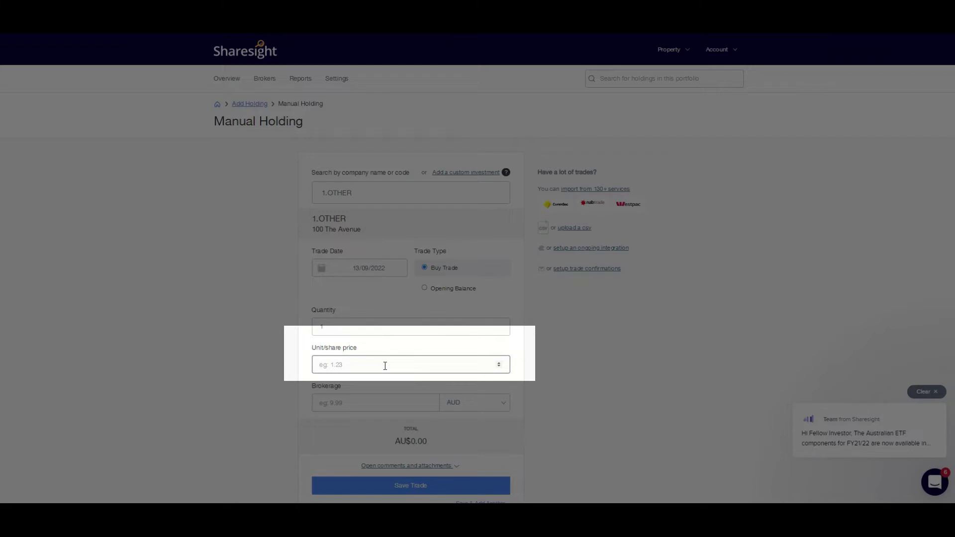
text(400000)
click(398, 403)
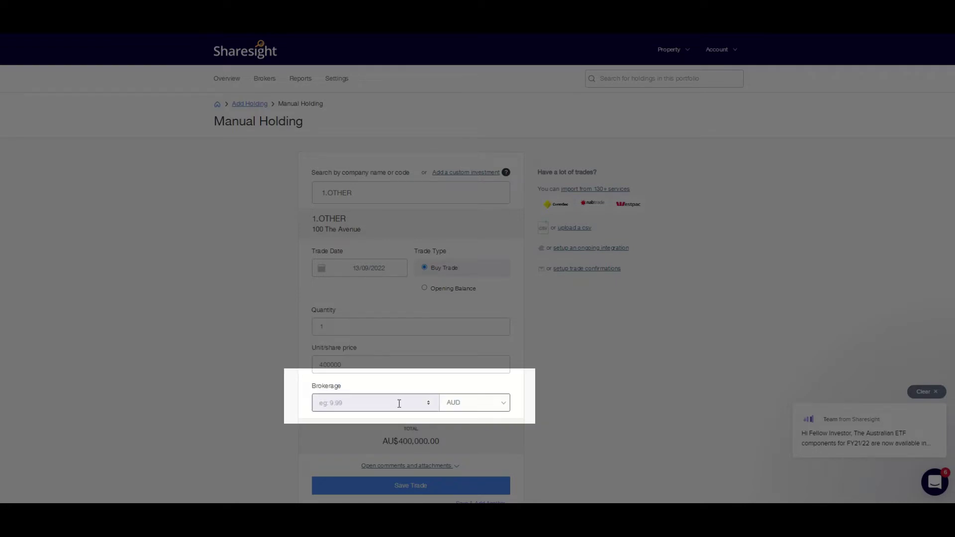
text(3000)
scroll(597, 390, down, 1)
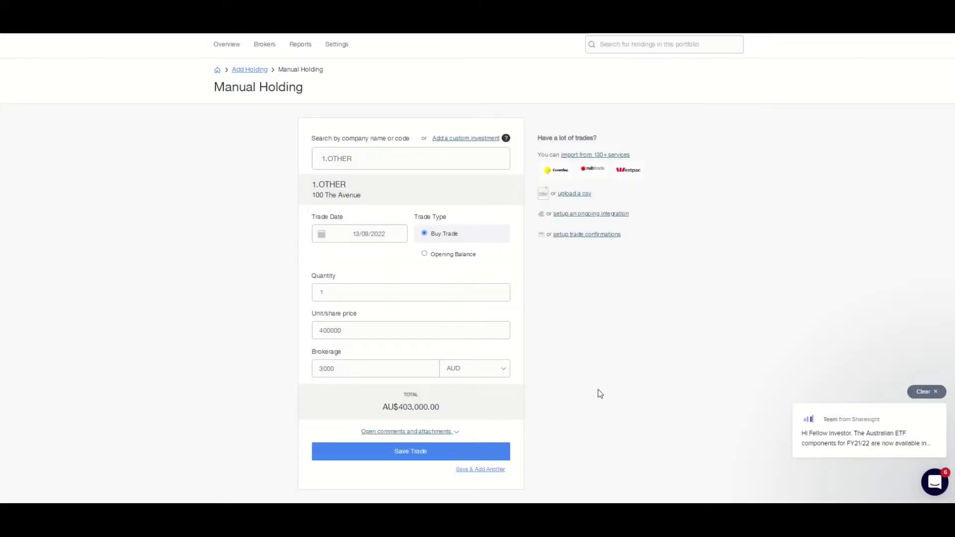
click(436, 452)
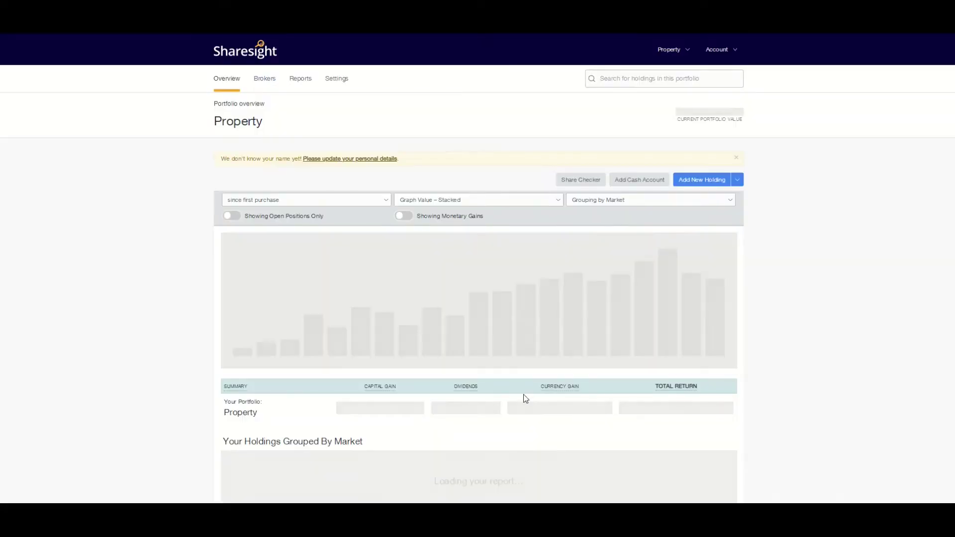
Update the property holding's instrument prices with a price of 500000 dated 2022-09-13, and return to the holding.
scroll(324, 297, down, 3)
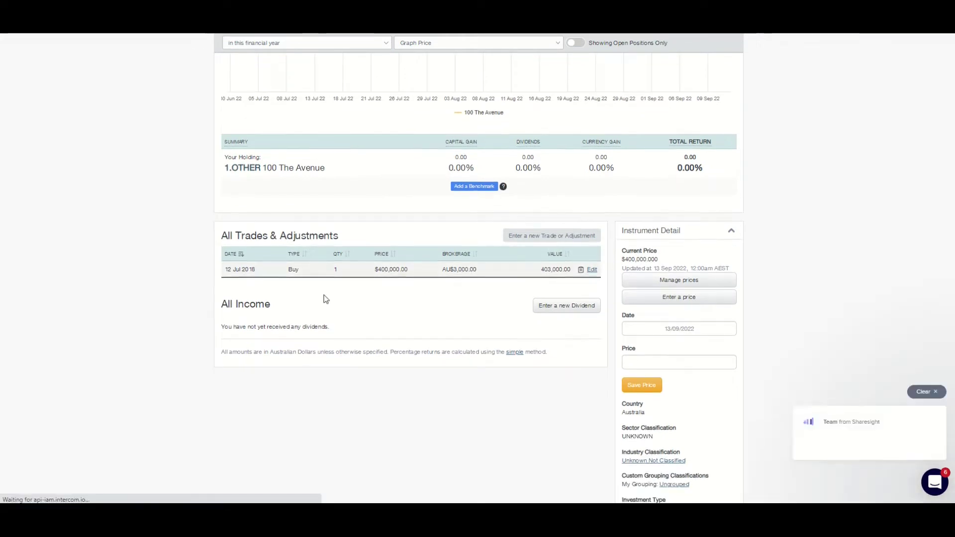
scroll(326, 298, down, 1)
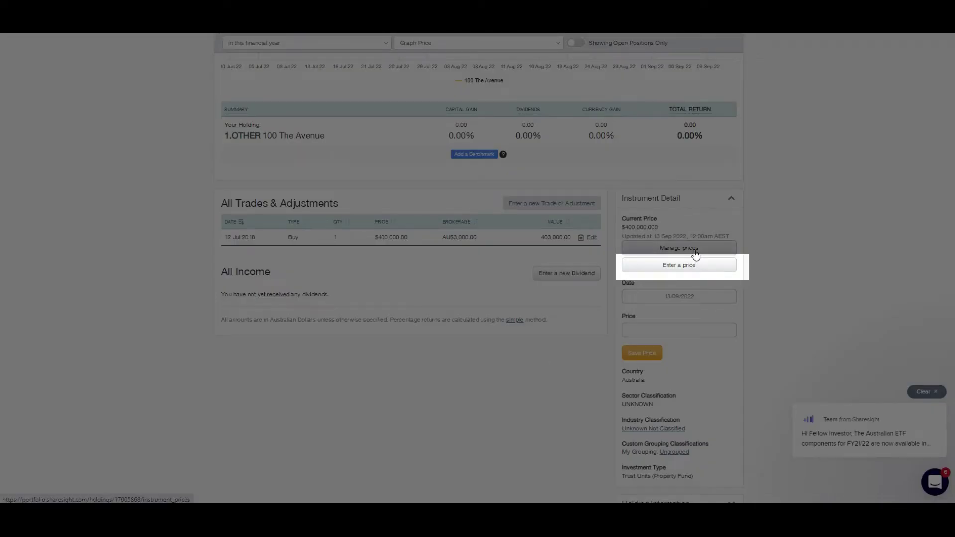
click(694, 251)
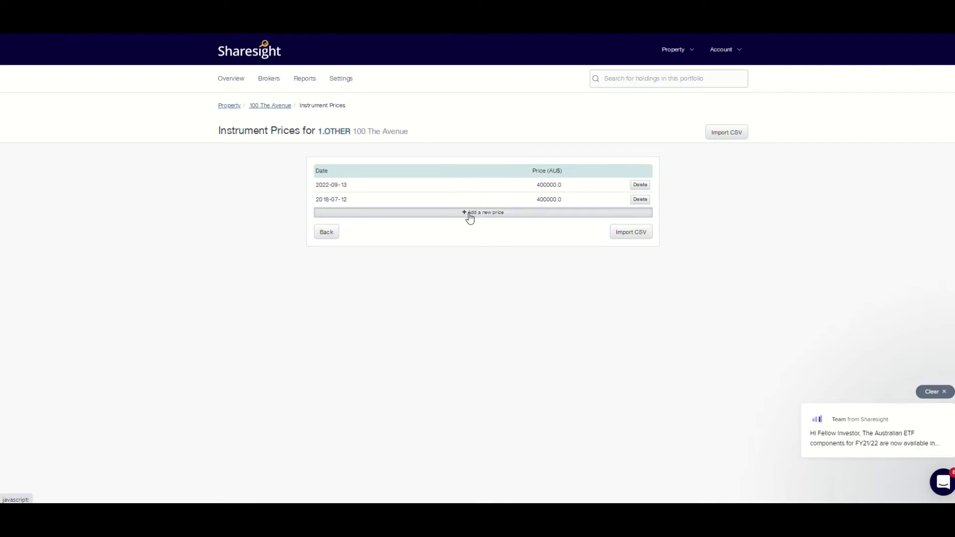
click(469, 215)
click(480, 222)
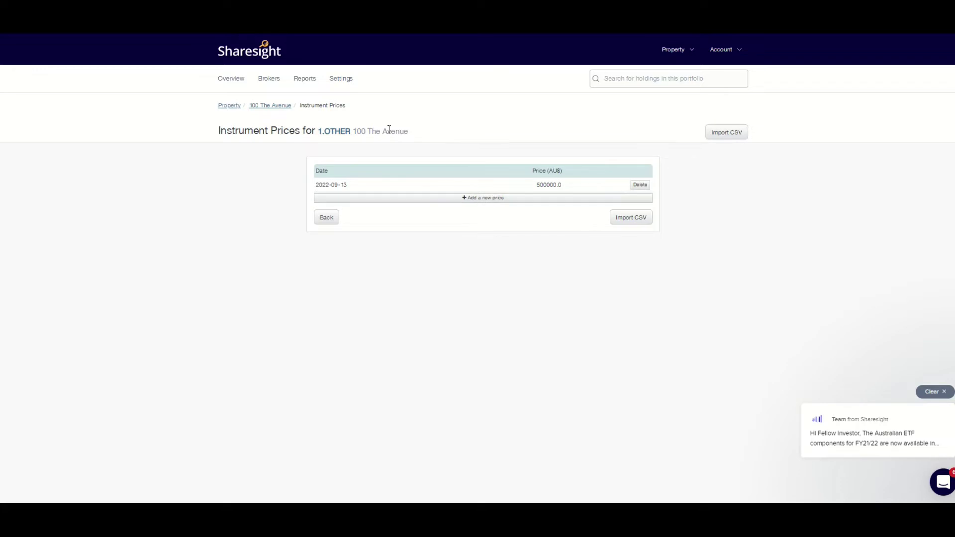
click(328, 218)
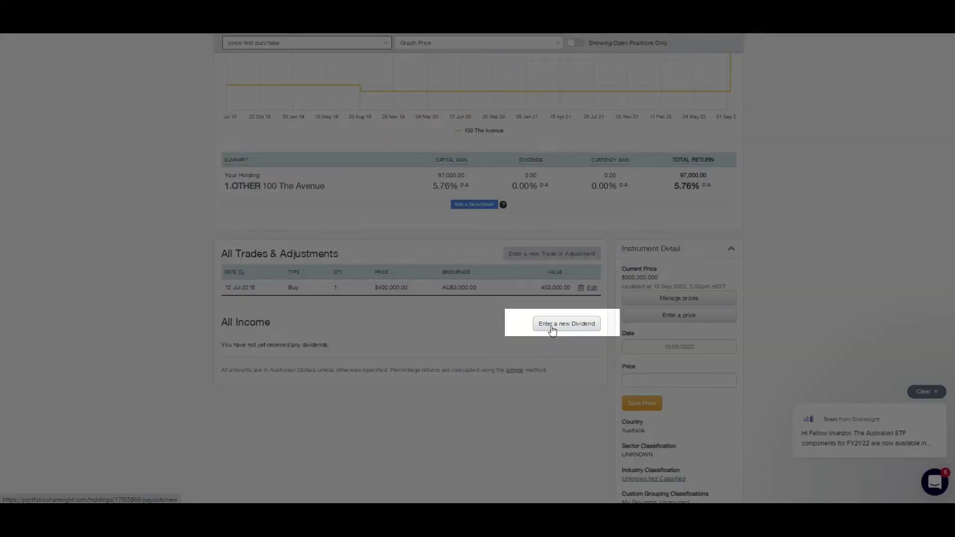
Save a non-taxable trust income payment for the property, paid on 13/09/2022, ex date 30/06/2022, with an unfranked amount of 18000.
click(552, 329)
click(425, 143)
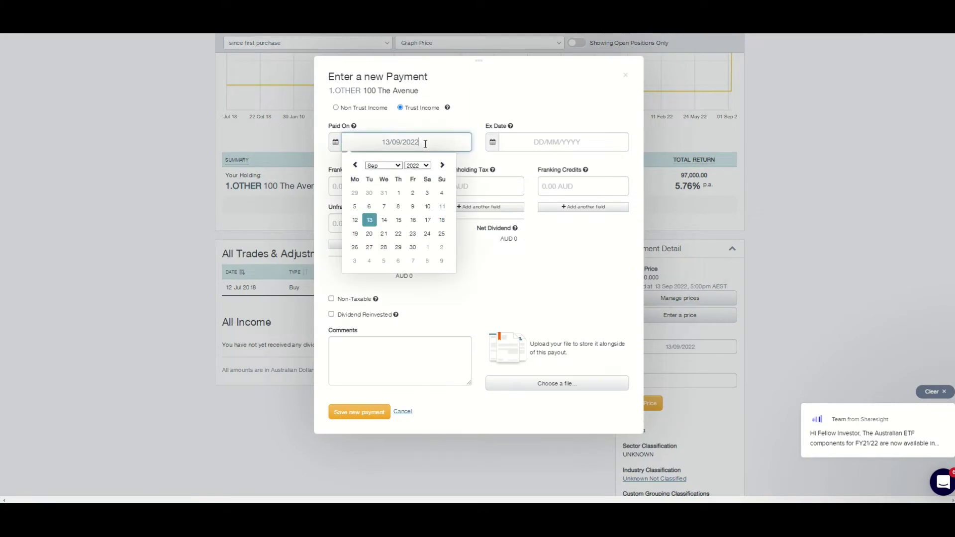
click(427, 165)
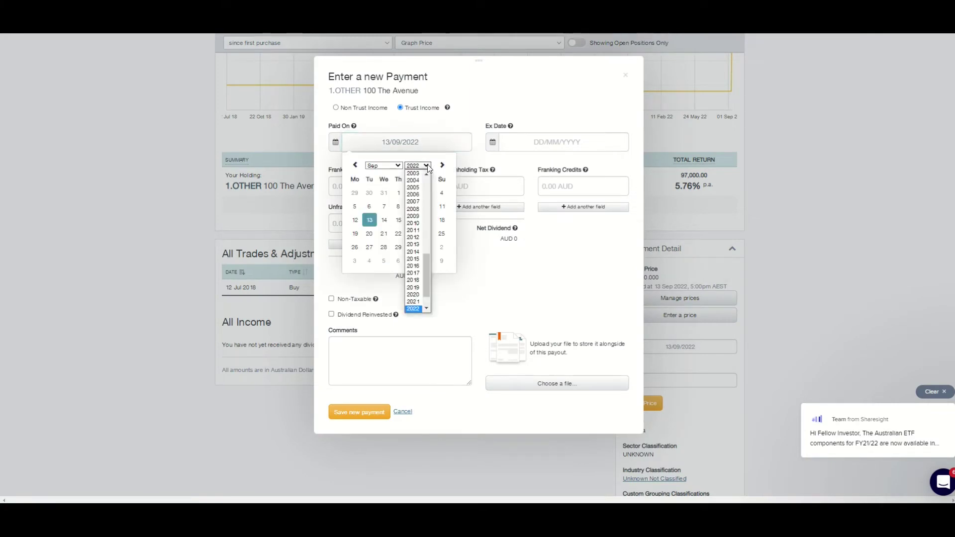
click(418, 296)
click(532, 234)
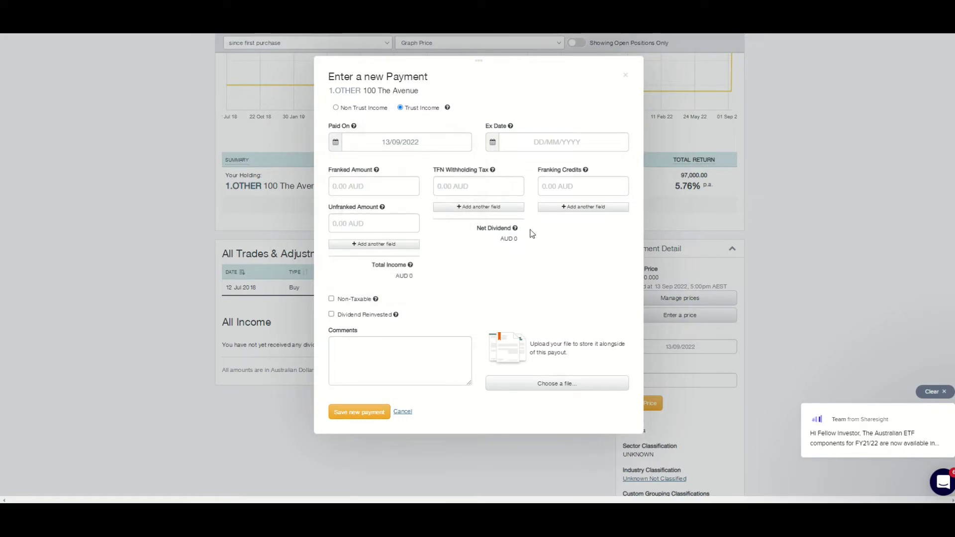
click(558, 144)
click(557, 166)
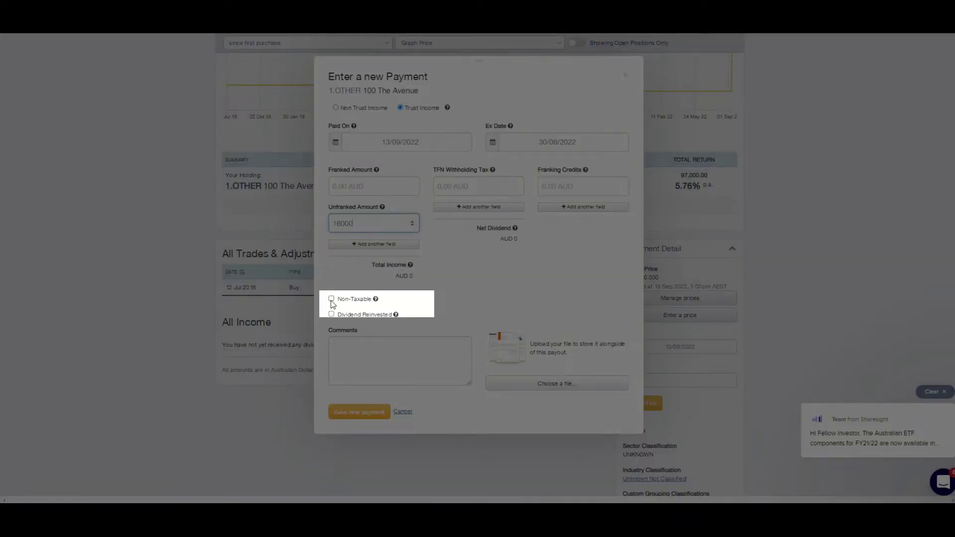
click(331, 300)
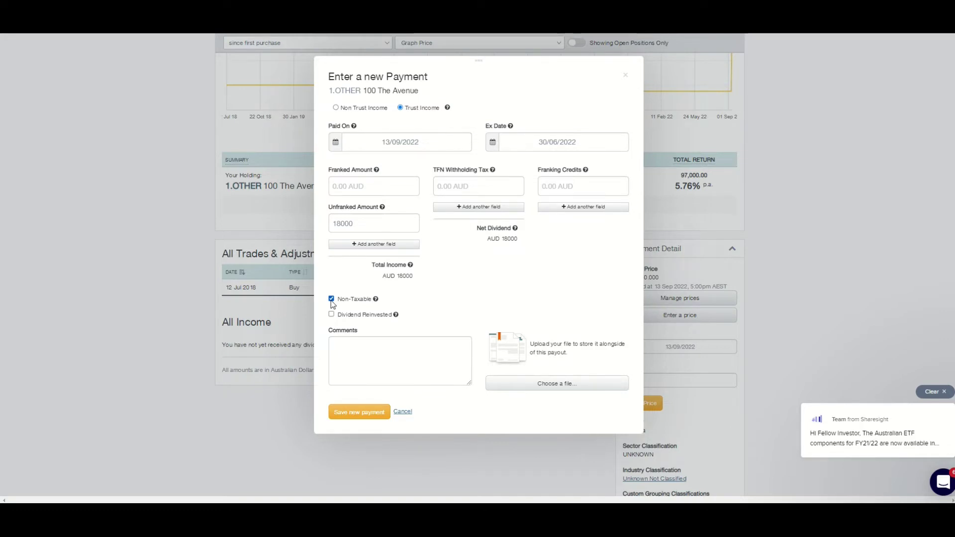
click(378, 413)
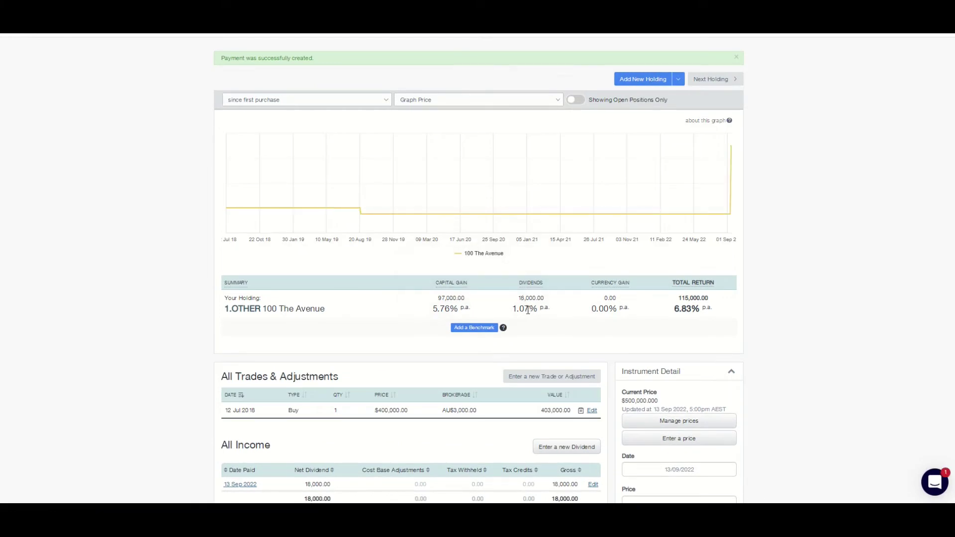
Review the property holding's capital gain, dividend and total return figures along with its trade and income records.
drag(528, 309, 433, 308)
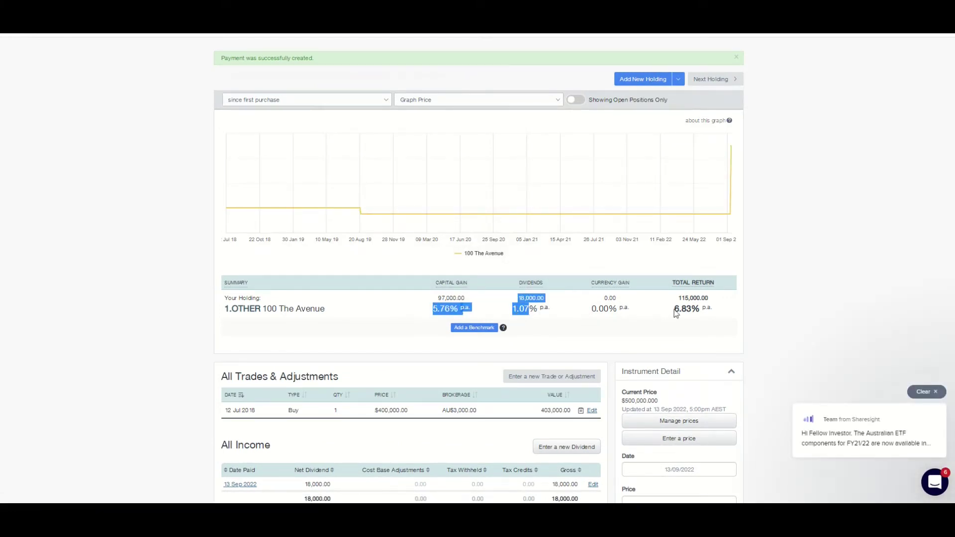
drag(691, 309, 675, 310)
click(643, 316)
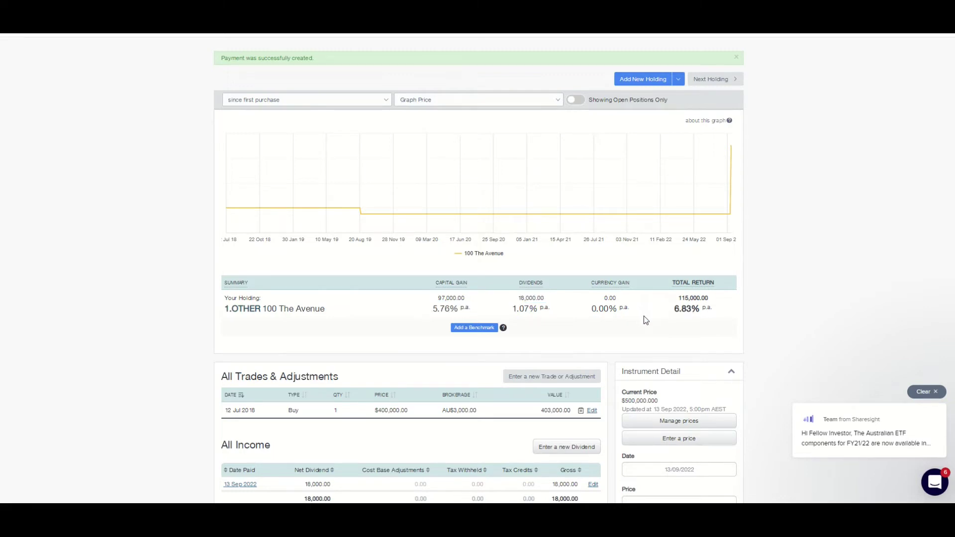
scroll(648, 317, down, 2)
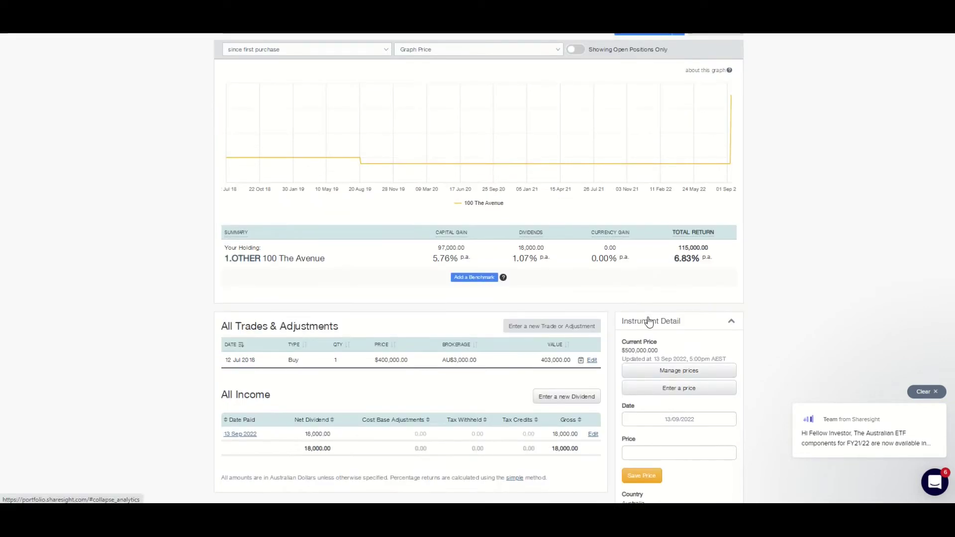
scroll(649, 322, down, 2)
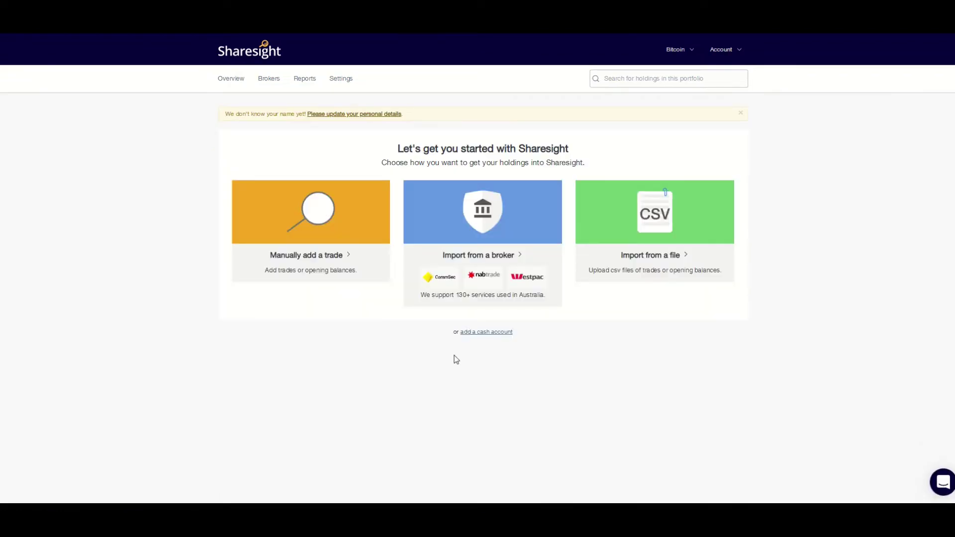
Begin a manual trade in the Crypto portfolio, look up Bitcoin's code and select the Bitcoin currency account with xbt.fx.
click(323, 256)
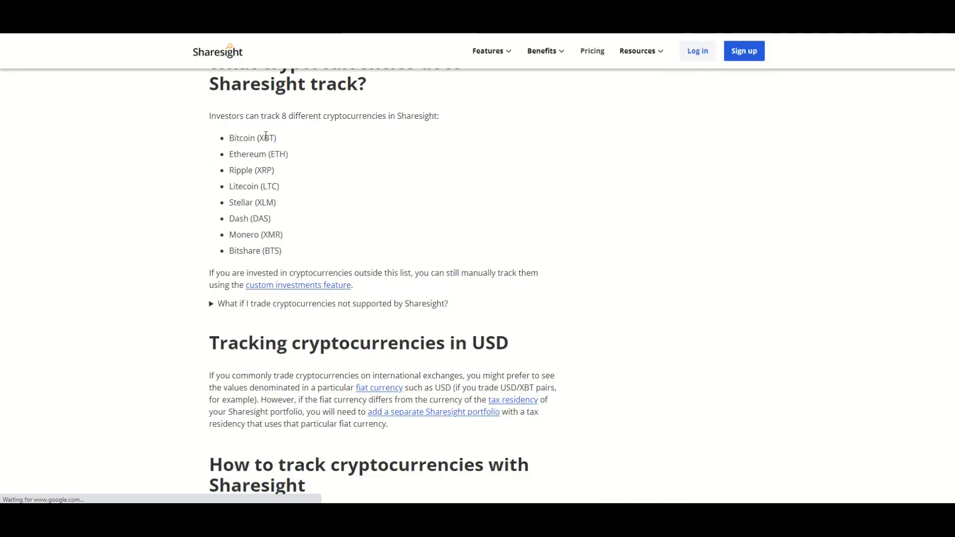
drag(258, 138, 274, 138)
key(super+shift+s)
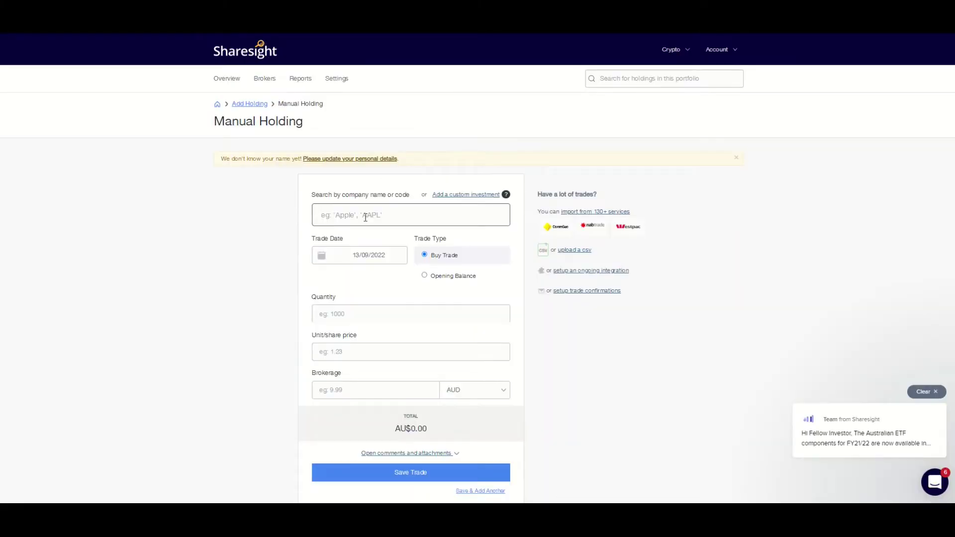
text(xbt)
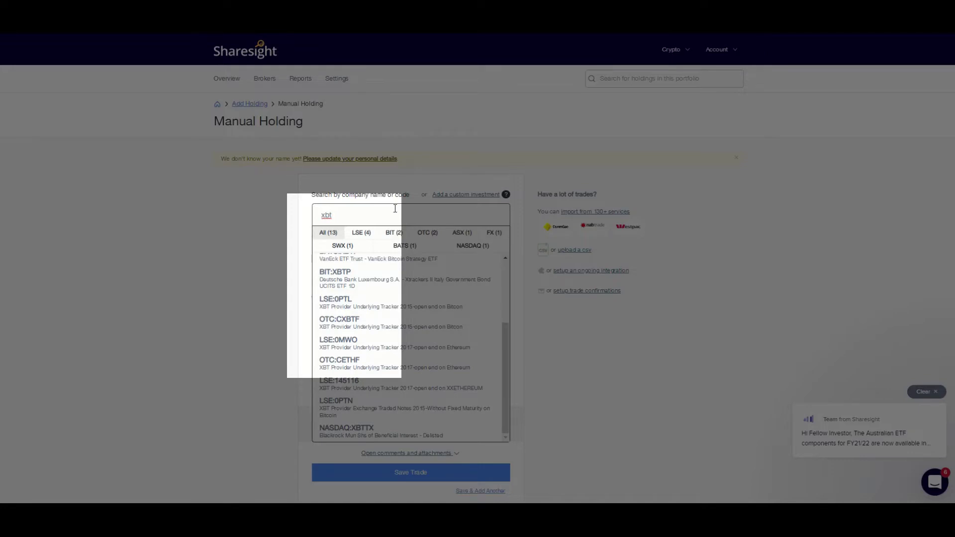
text(.fx)
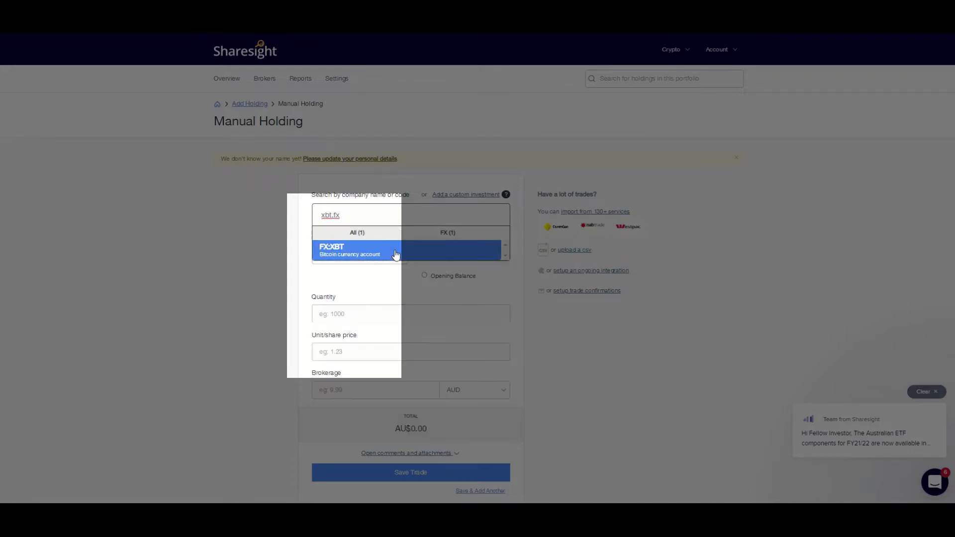
click(395, 254)
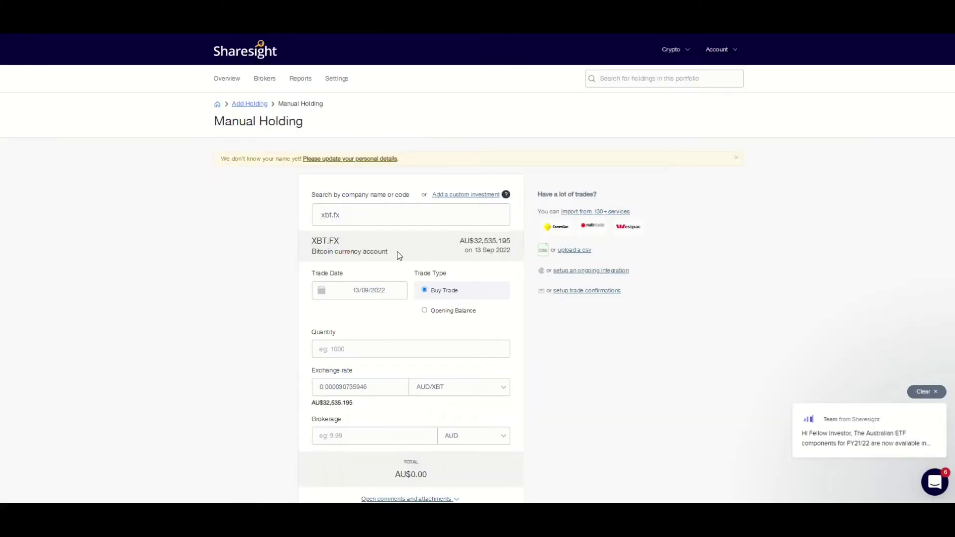
Set the Bitcoin buy trade's date to 01/08/2018, quantity to 1 and brokerage to 10 USD.
click(389, 291)
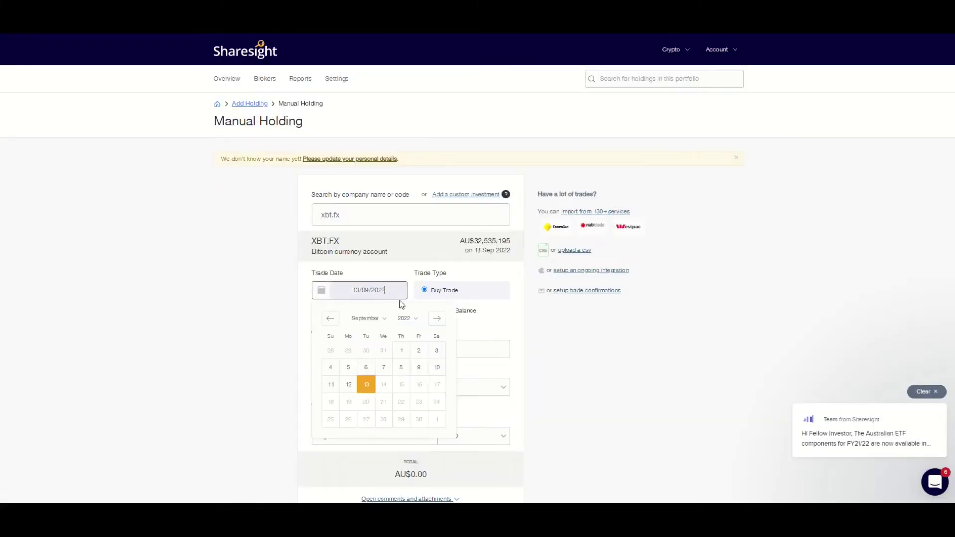
click(333, 319)
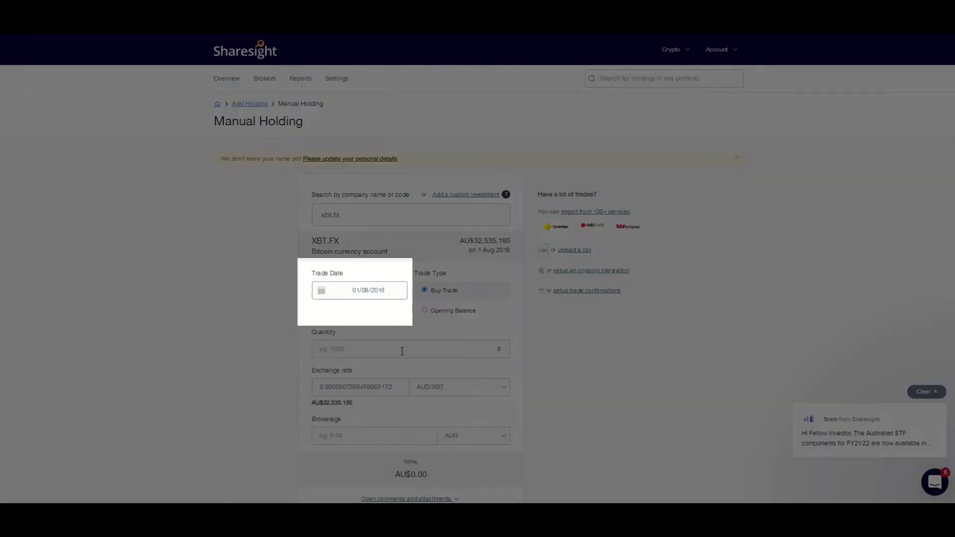
click(395, 351)
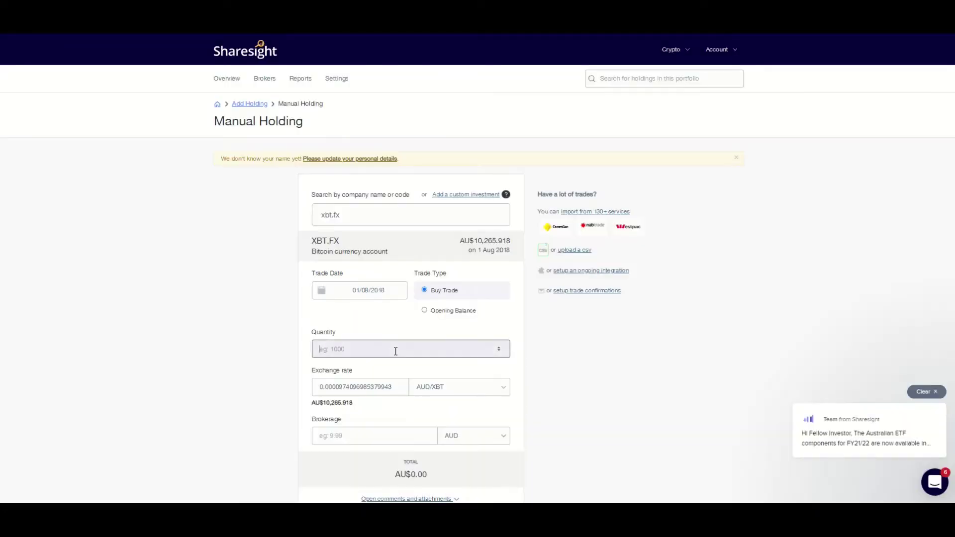
text(1)
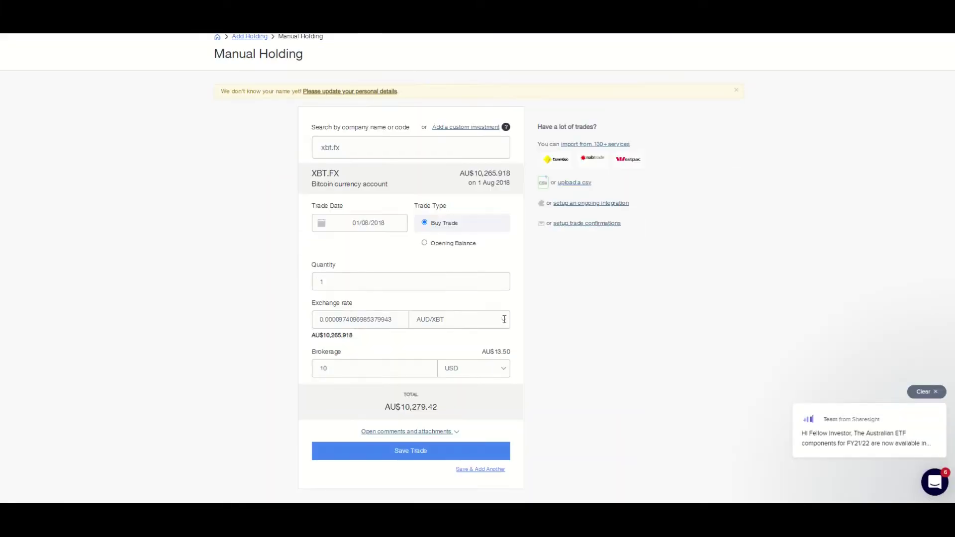
Change the Bitcoin trade's exchange rate currency pair to USD/XBT.
click(492, 320)
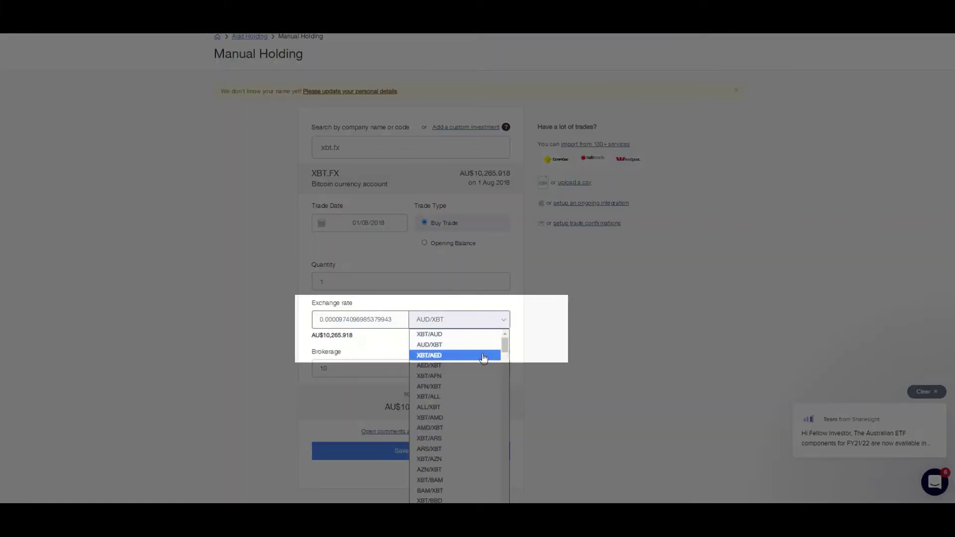
scroll(484, 398, down, 5)
scroll(481, 425, down, 10)
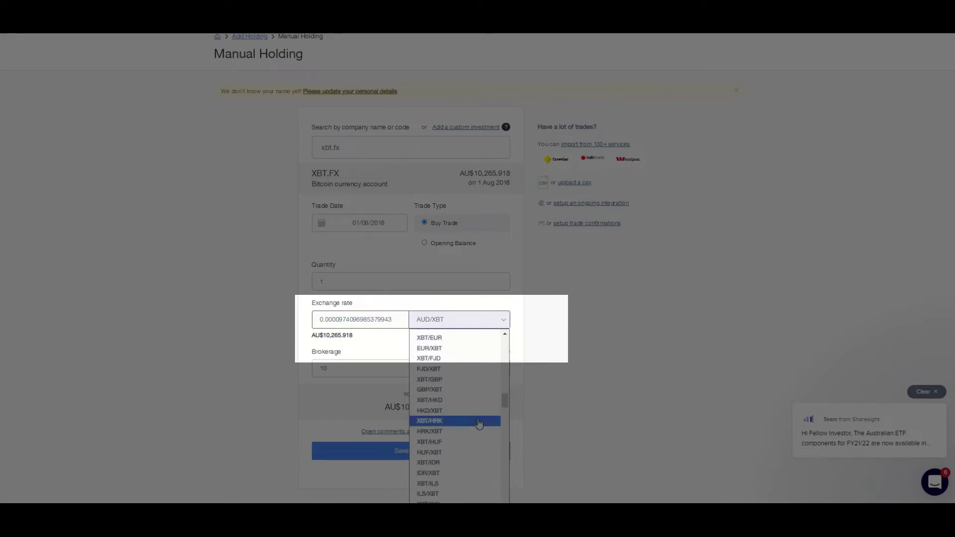
scroll(478, 422, down, 20)
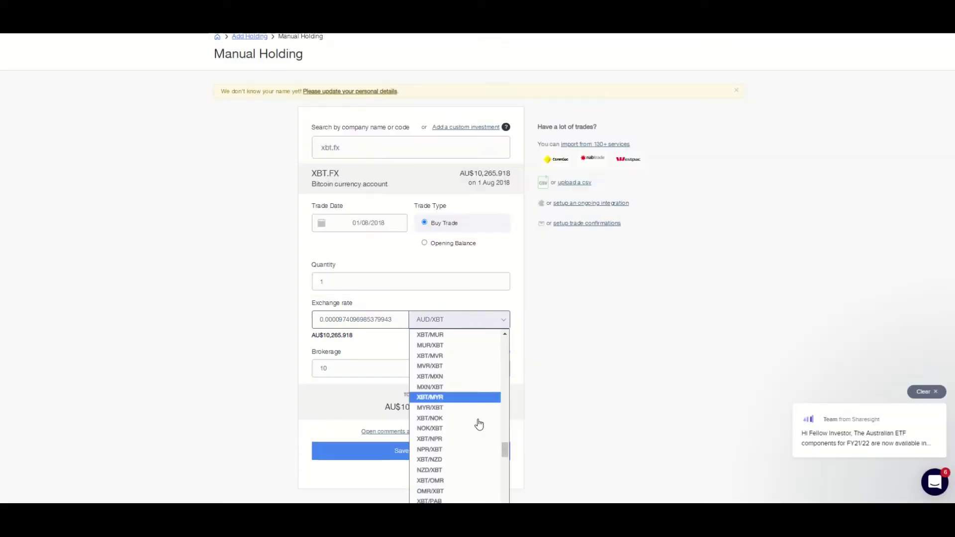
scroll(479, 425, down, 5)
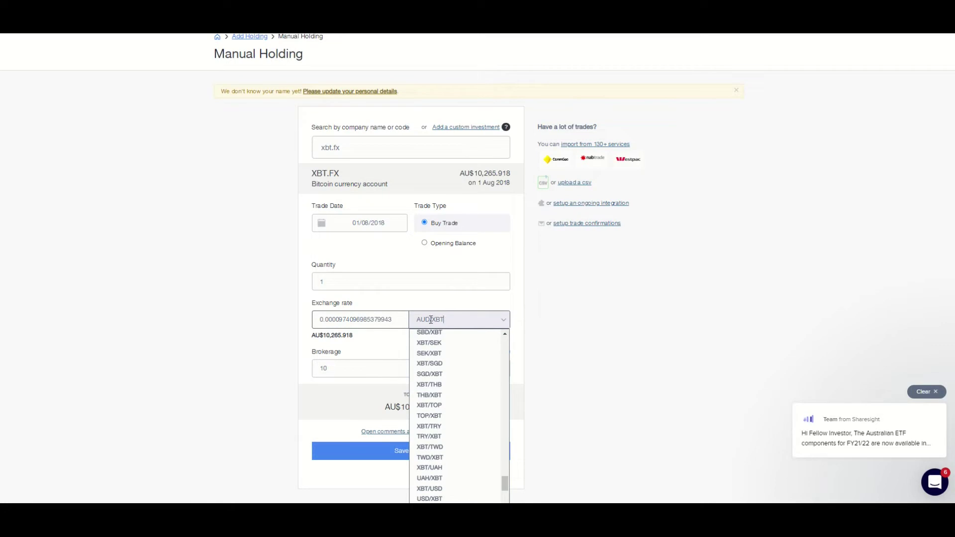
drag(431, 319, 415, 319)
text(USD)
key(Return)
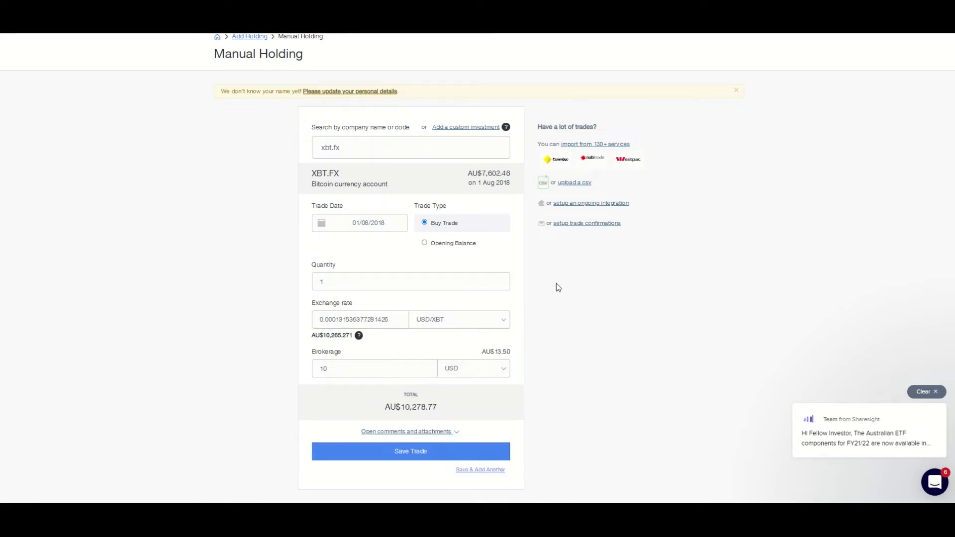
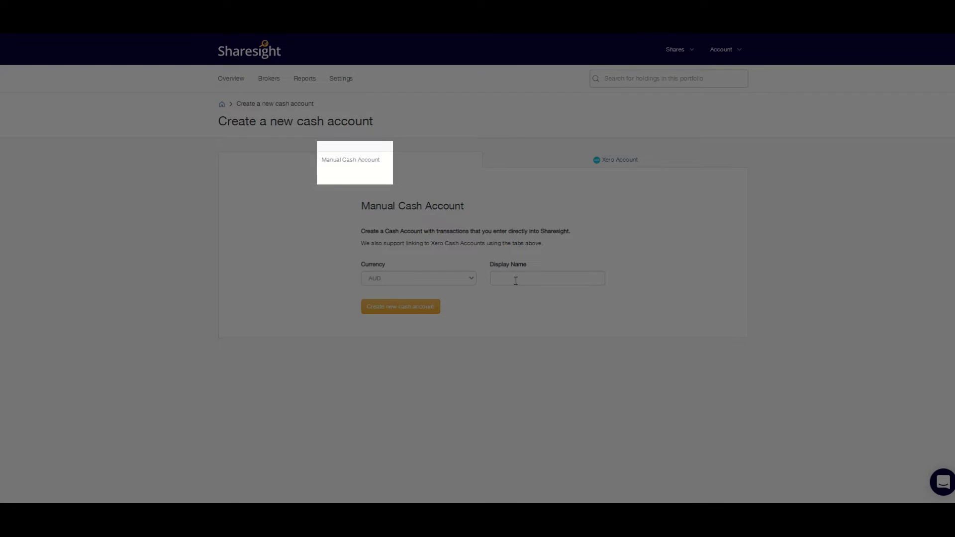
Create a manual AUD cash account named Settlement account in the Shares portfolio.
click(555, 278)
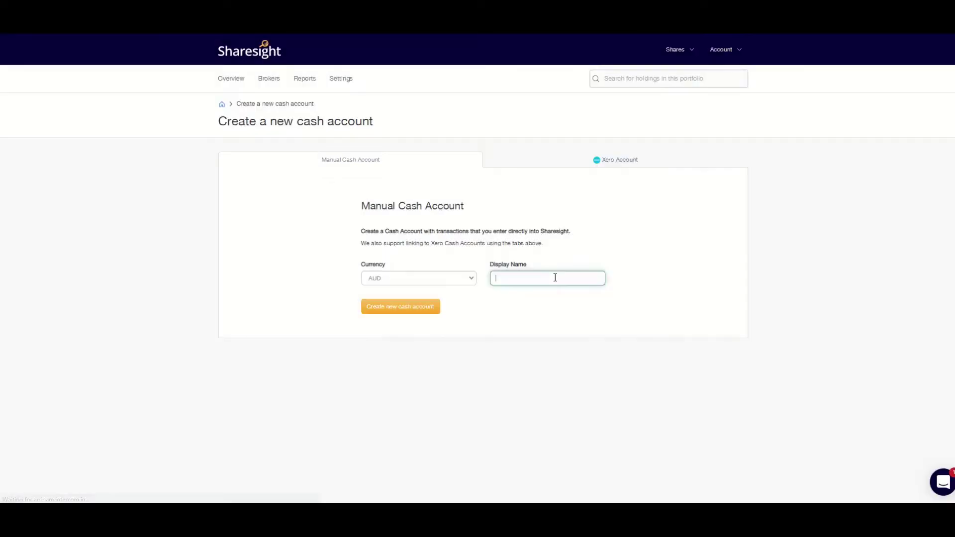
text(Cash)
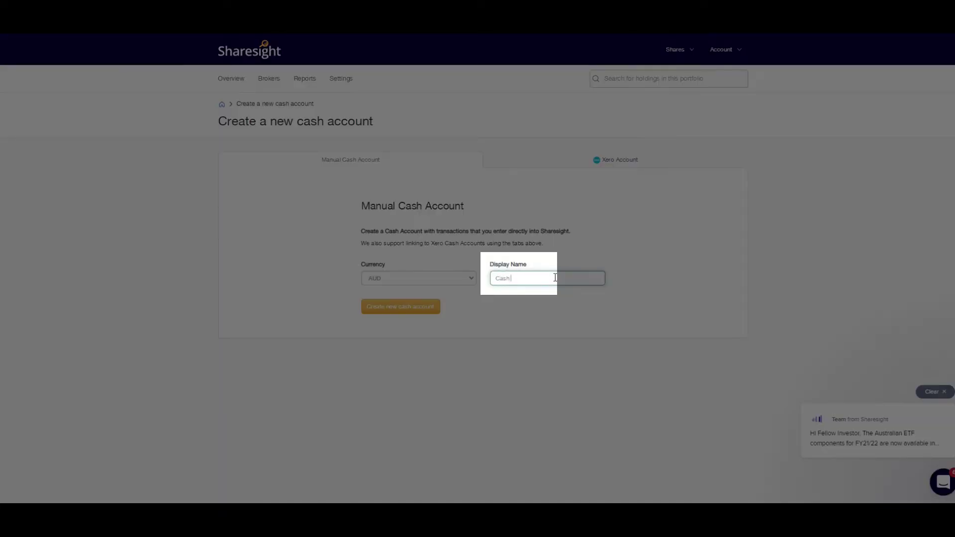
key(BackSpace)
key(BackSpace)
text(Settlement)
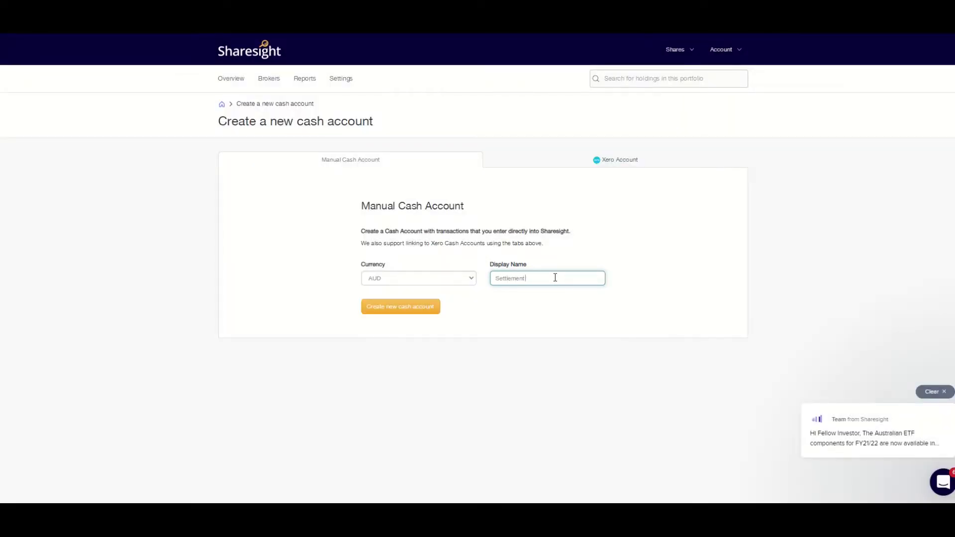
text( account)
click(387, 307)
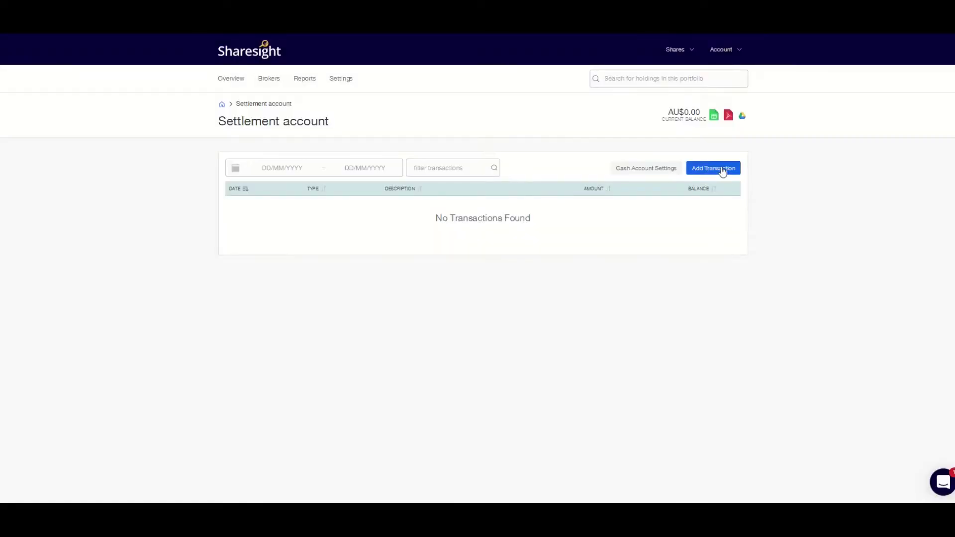
Begin a new transaction in the Settlement account and set its date to 30/06/2022.
click(718, 168)
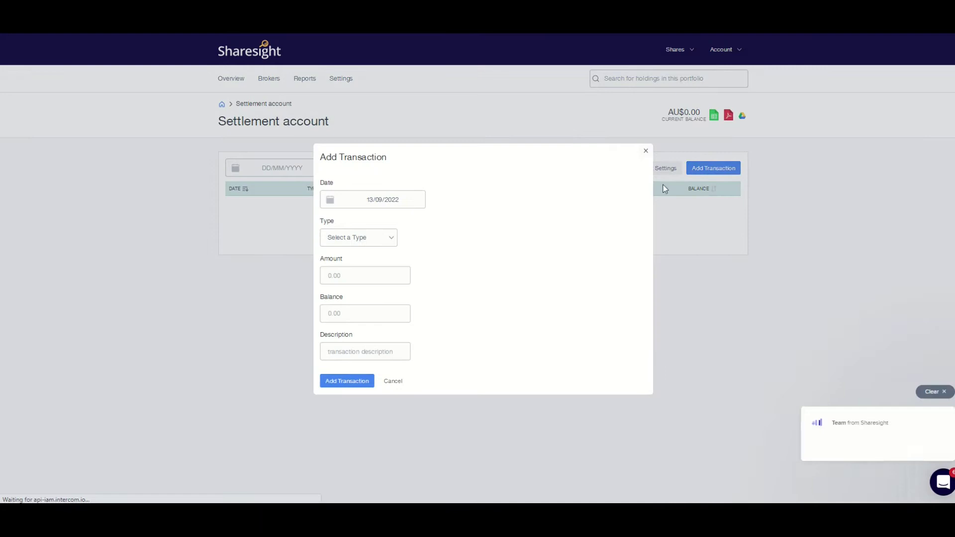
click(402, 199)
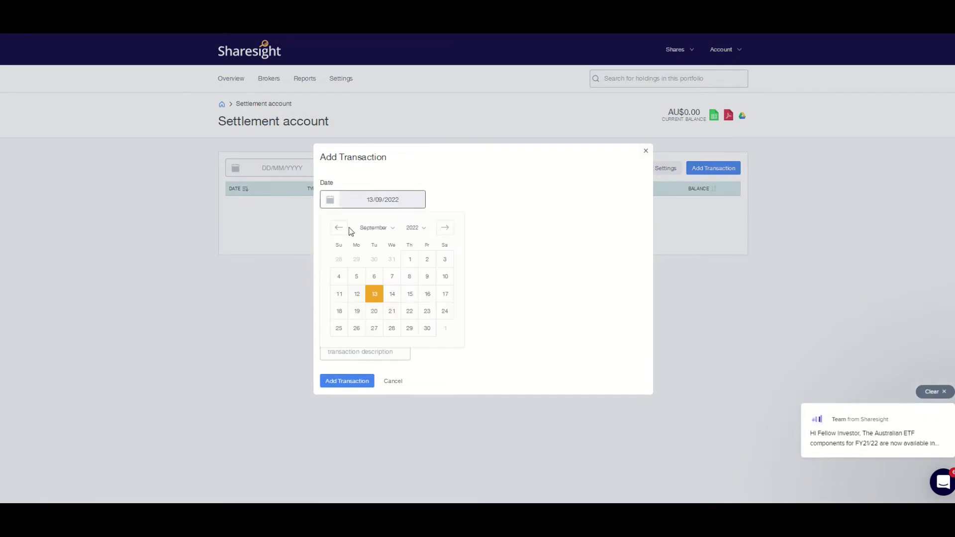
click(388, 228)
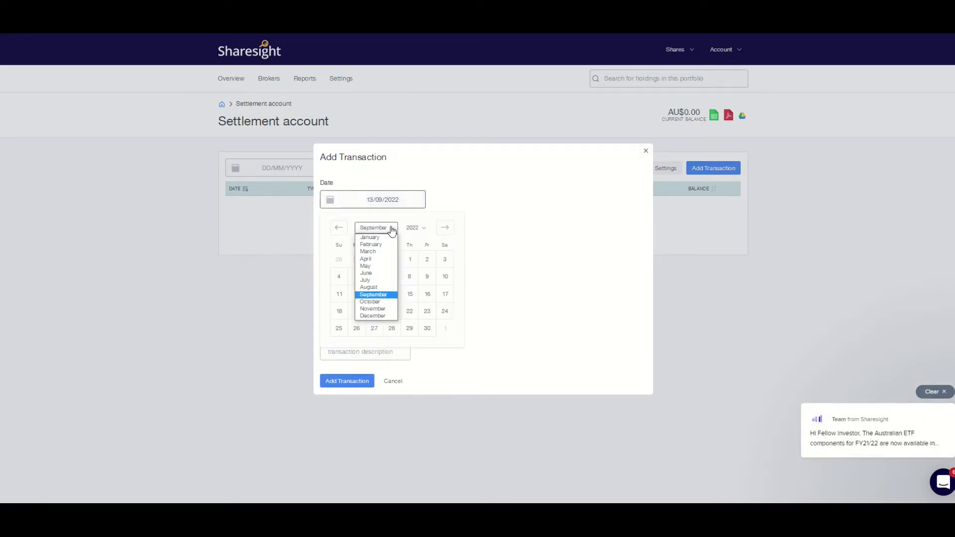
click(383, 274)
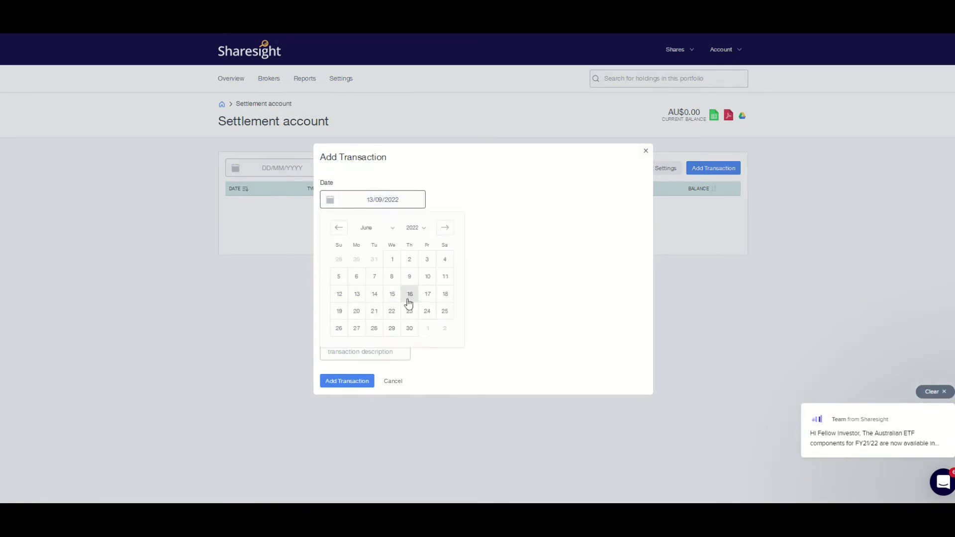
click(409, 328)
Set the transaction's amount to 10000 and description to Opening balance, and add it to the Settlement account.
click(366, 279)
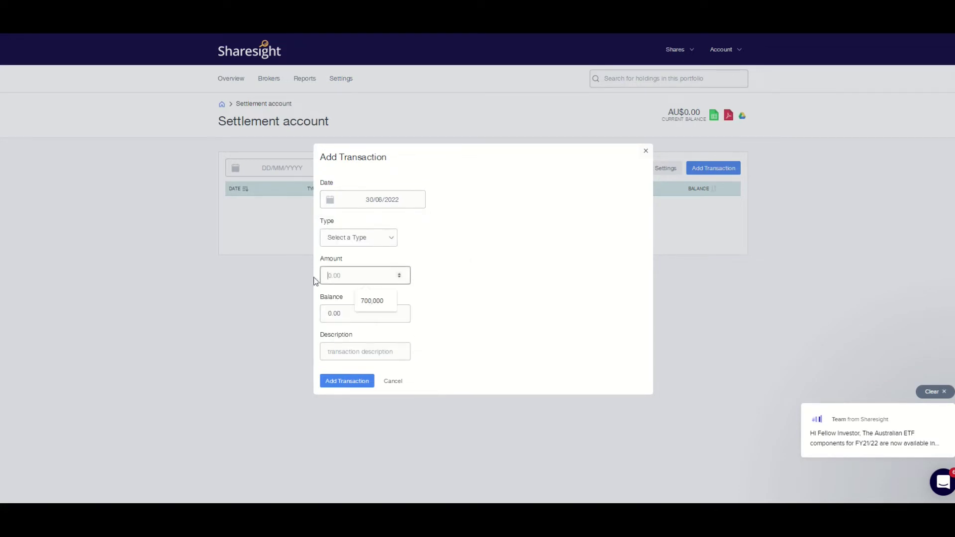
text(10000)
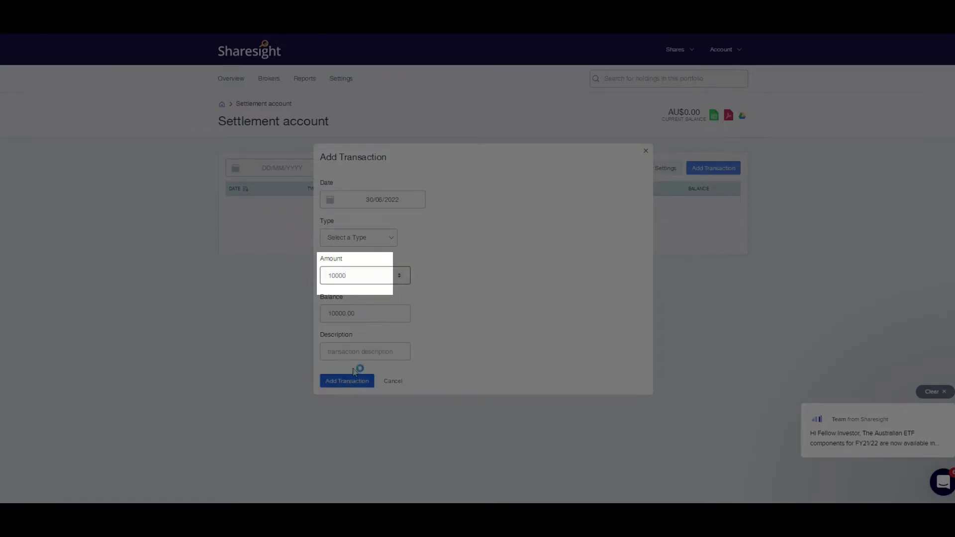
click(361, 353)
text(opening)
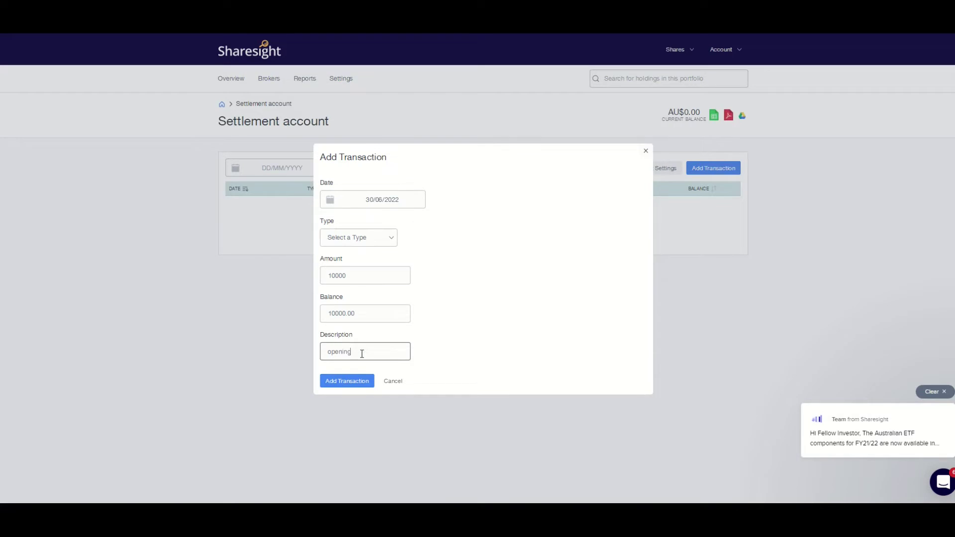
text( balance)
drag(330, 352, 327, 352)
text(O)
click(356, 382)
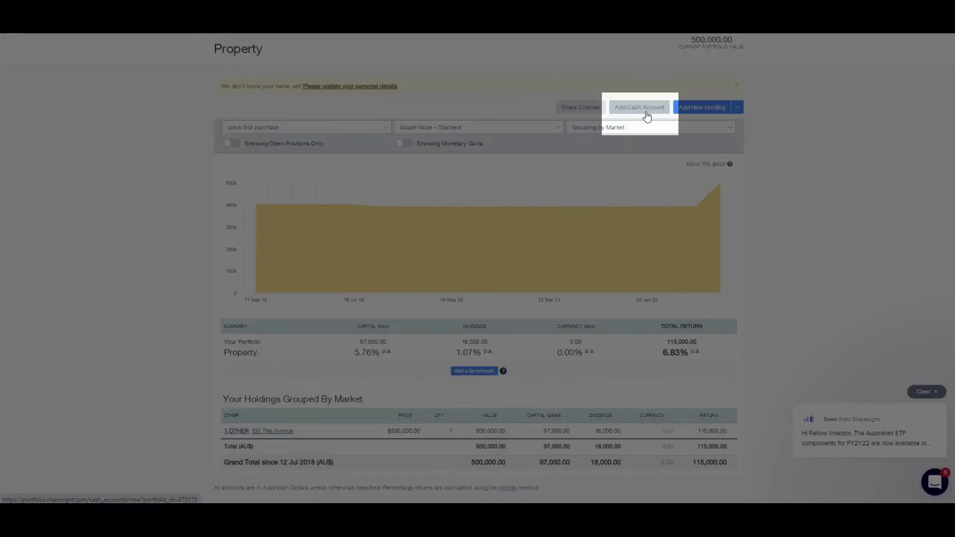
Create a manual AUD cash account named Loan Account in the Property portfolio.
click(647, 116)
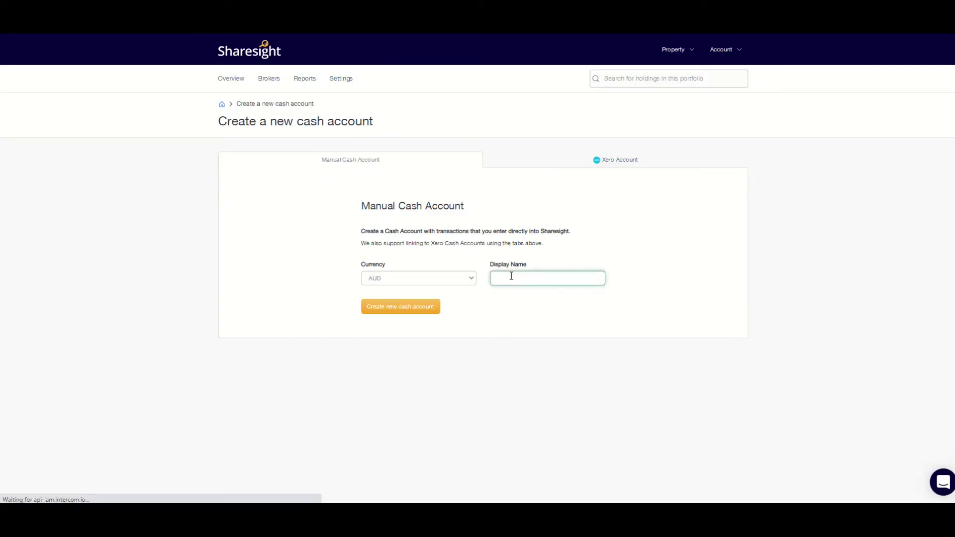
text(Loan)
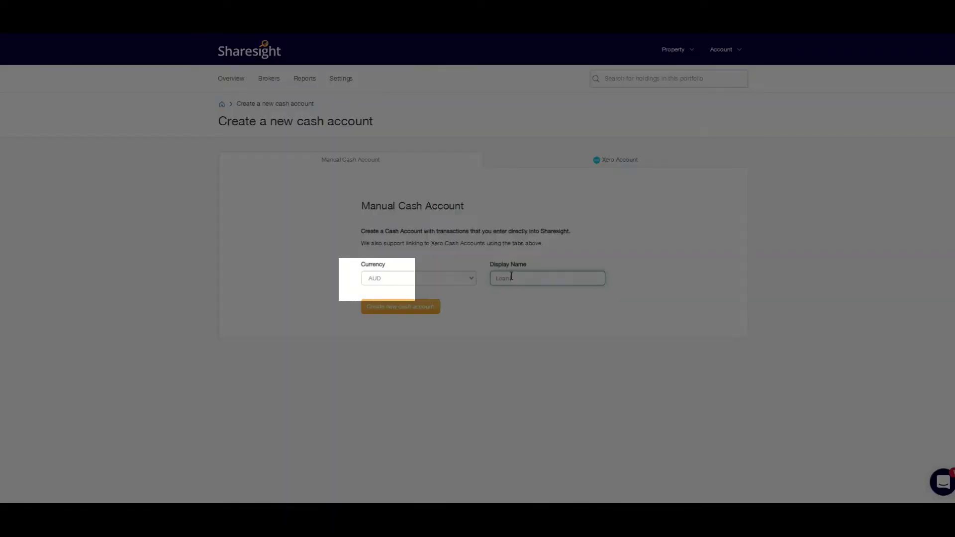
text(Account)
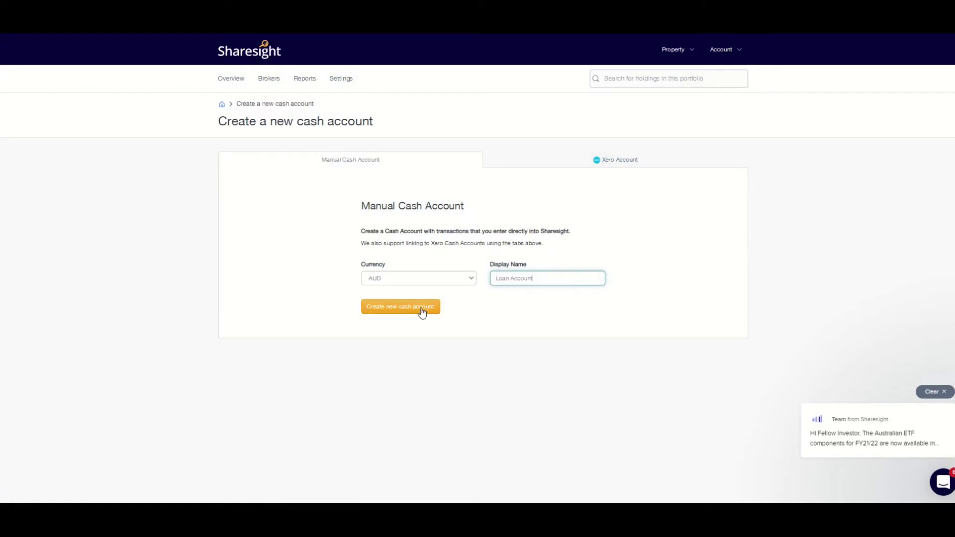
click(417, 309)
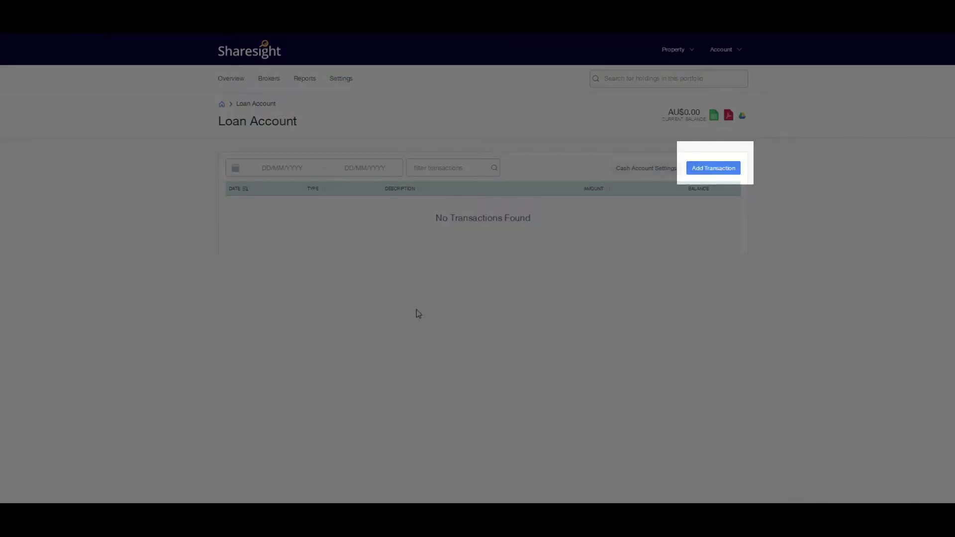
Begin a new transaction in the Loan Account and set its date to 28/09/2018.
click(704, 171)
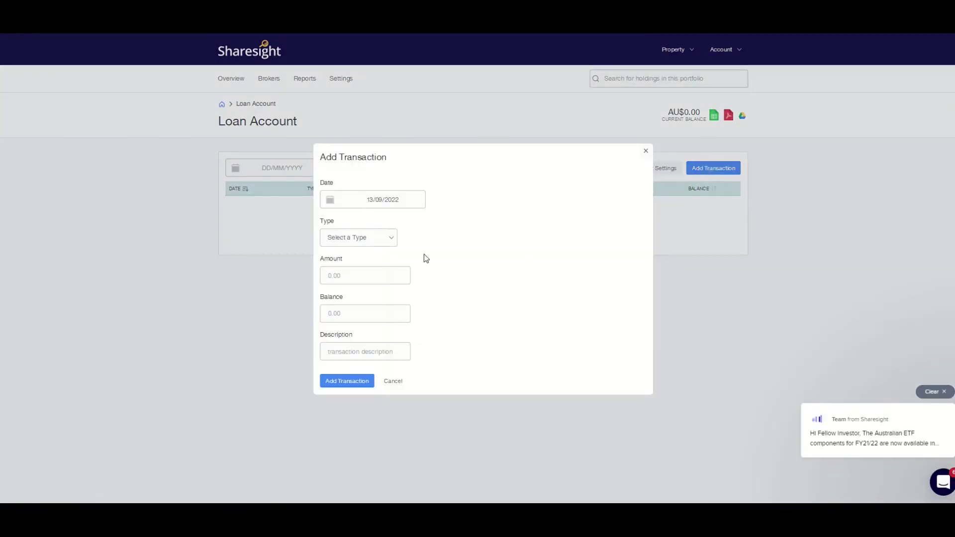
click(397, 202)
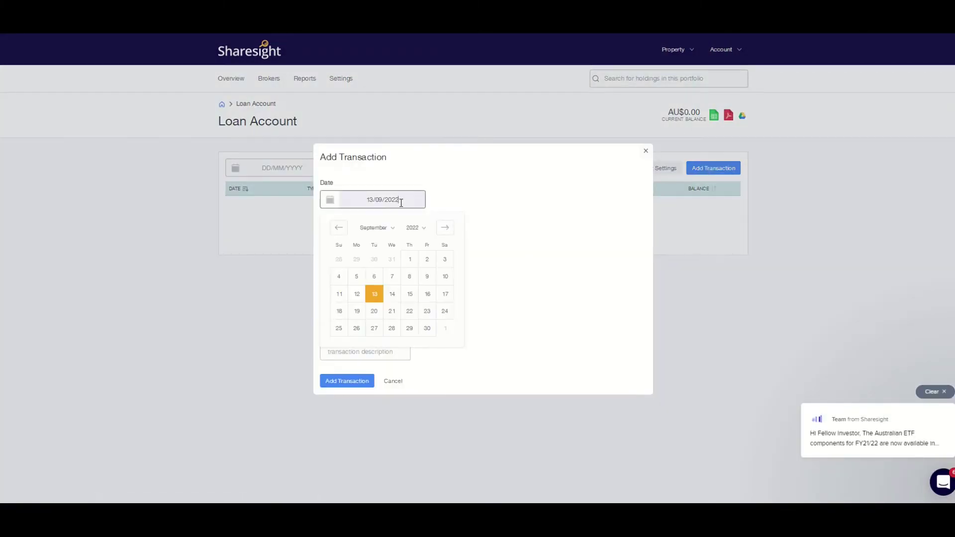
click(420, 229)
click(418, 345)
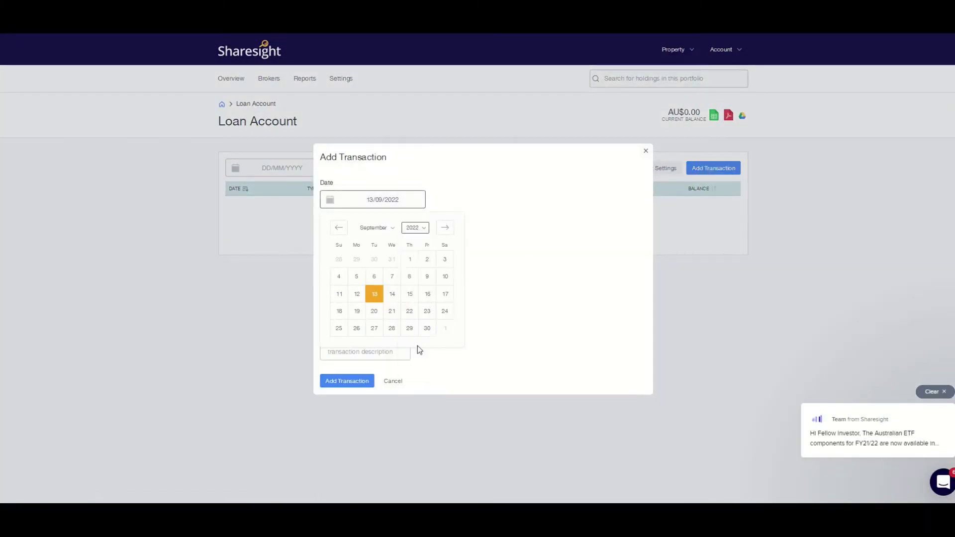
click(427, 329)
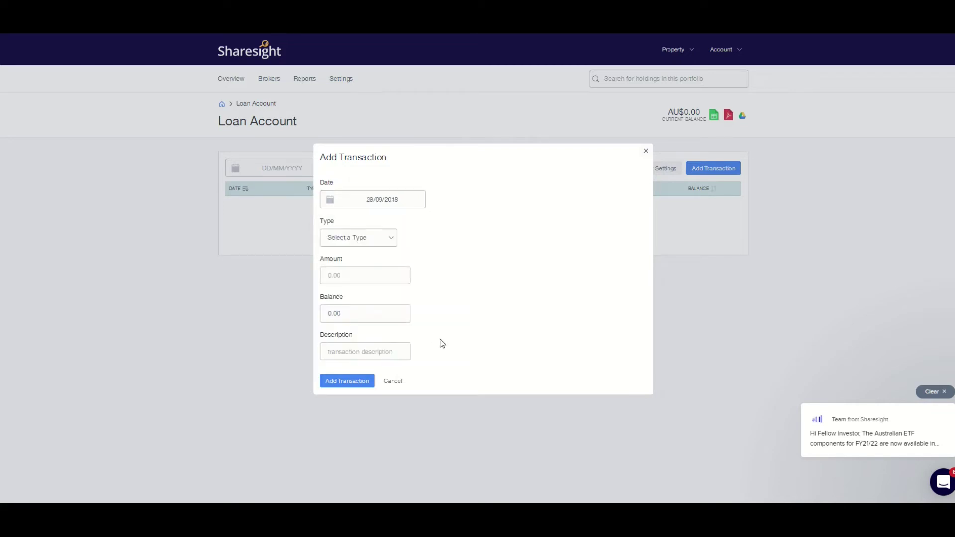
Set the loan transaction's type to Interest Charged and its balance to -100000, and add it.
click(384, 237)
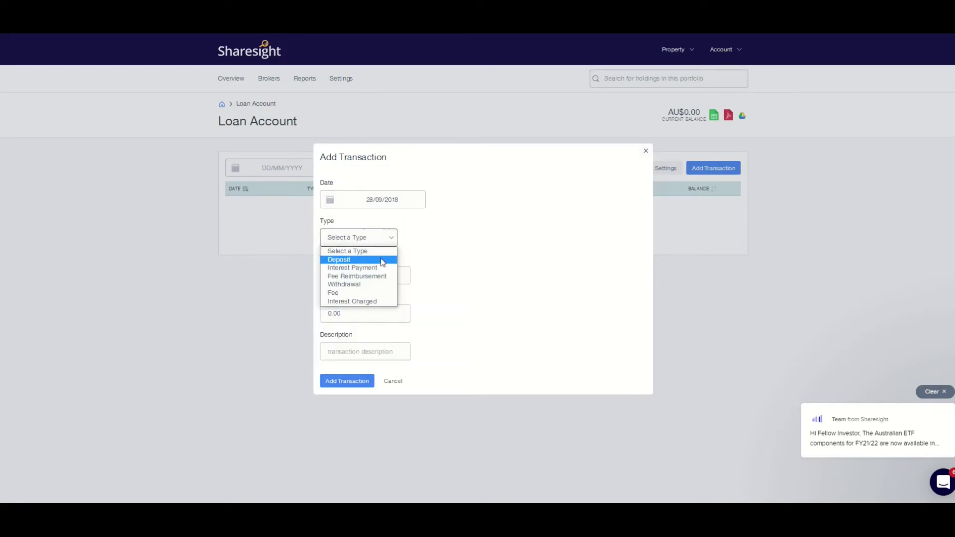
click(352, 302)
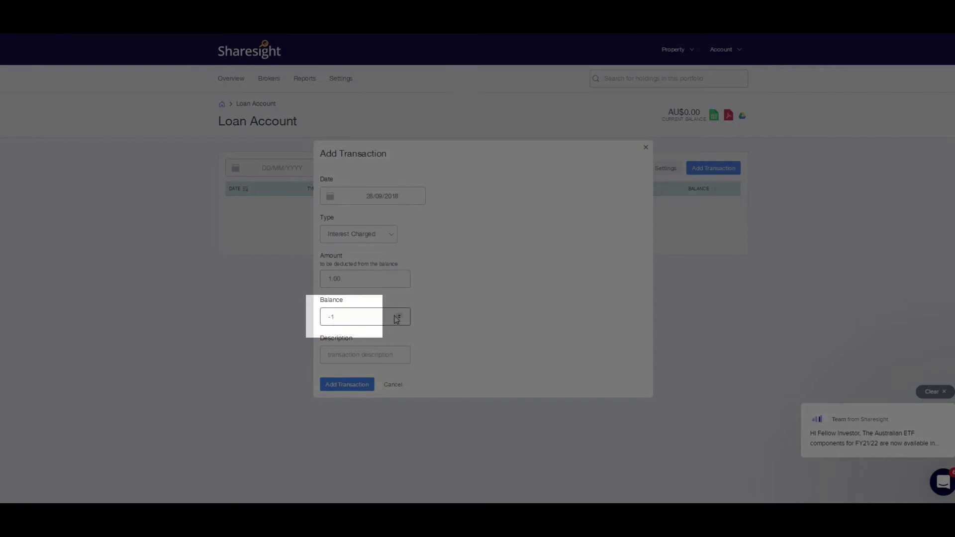
text(00000)
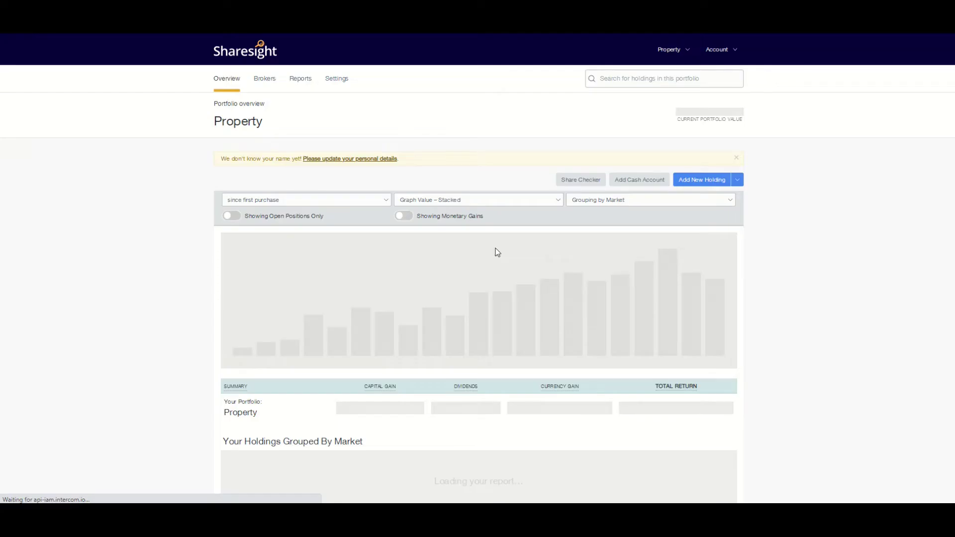
Review the Property portfolio overview, checking the property's value, the Loan Account balance and the grand total.
scroll(498, 254, down, 1)
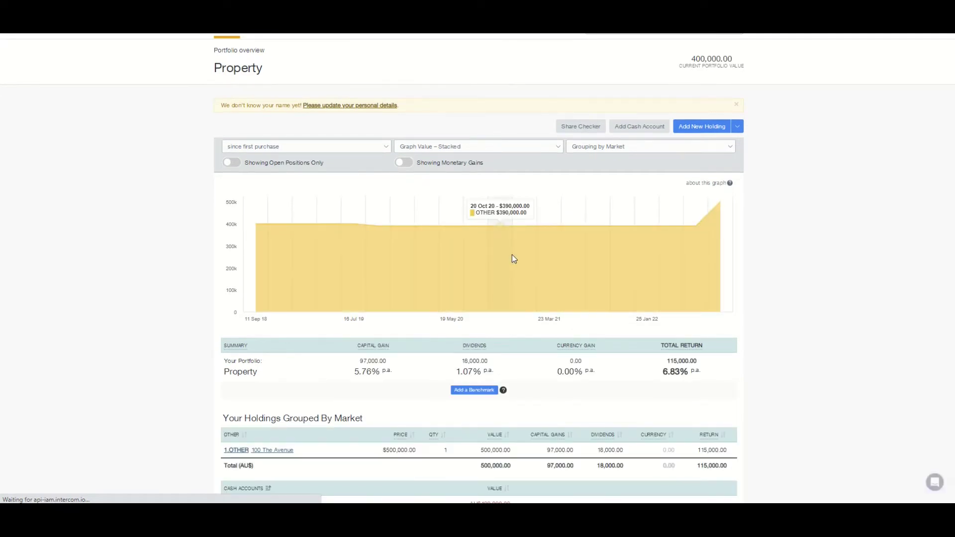
scroll(592, 293, down, 1)
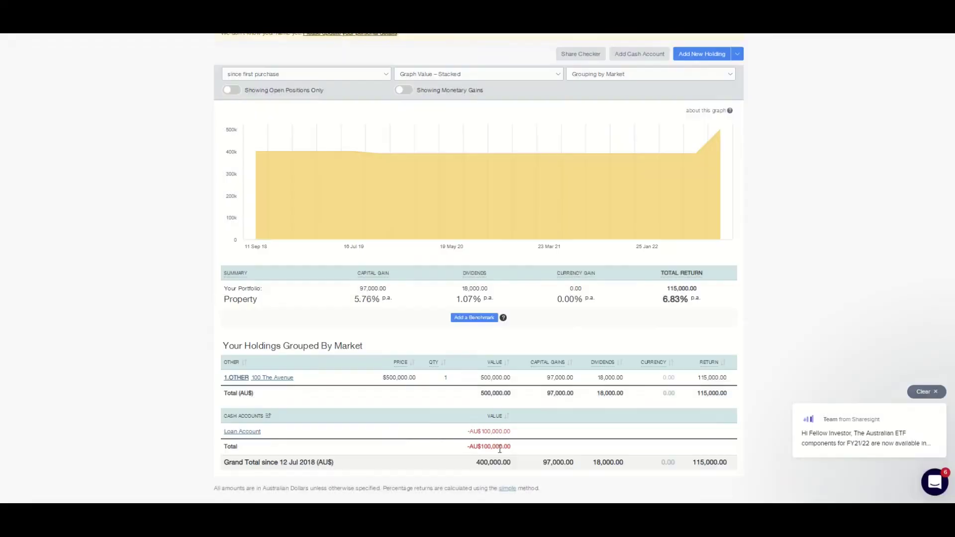
click(499, 432)
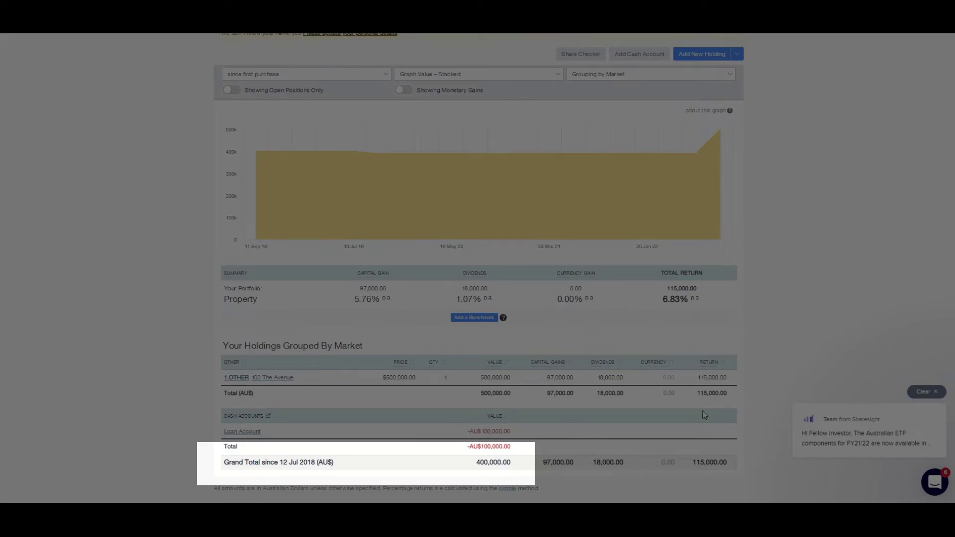
scroll(691, 403, up, 3)
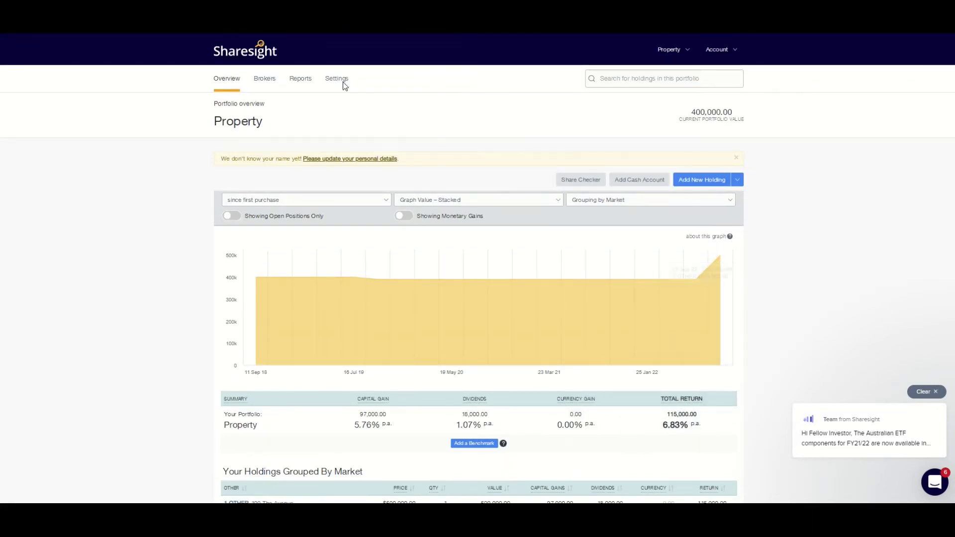
click(231, 84)
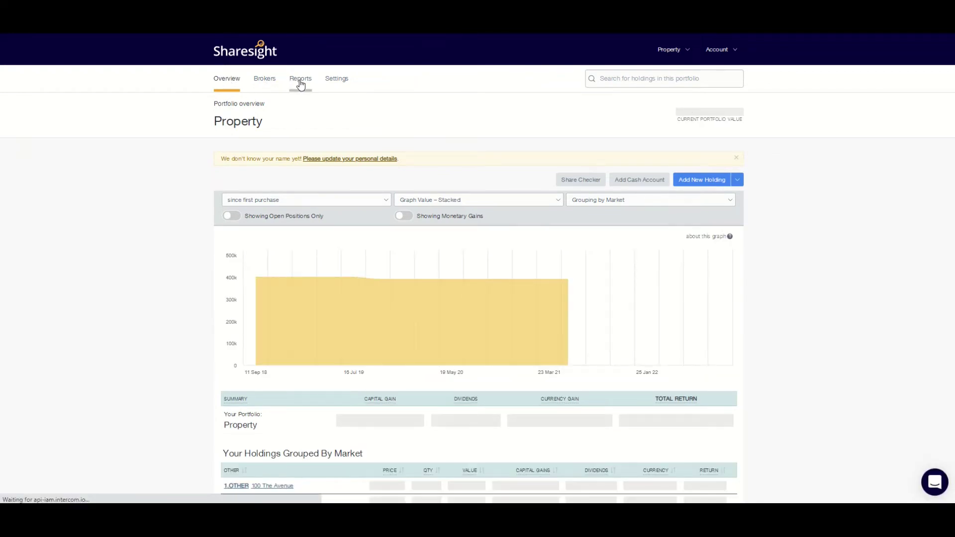
Open the Property portfolio's Diversity report and examine the holding's value and its share of the portfolio.
click(299, 83)
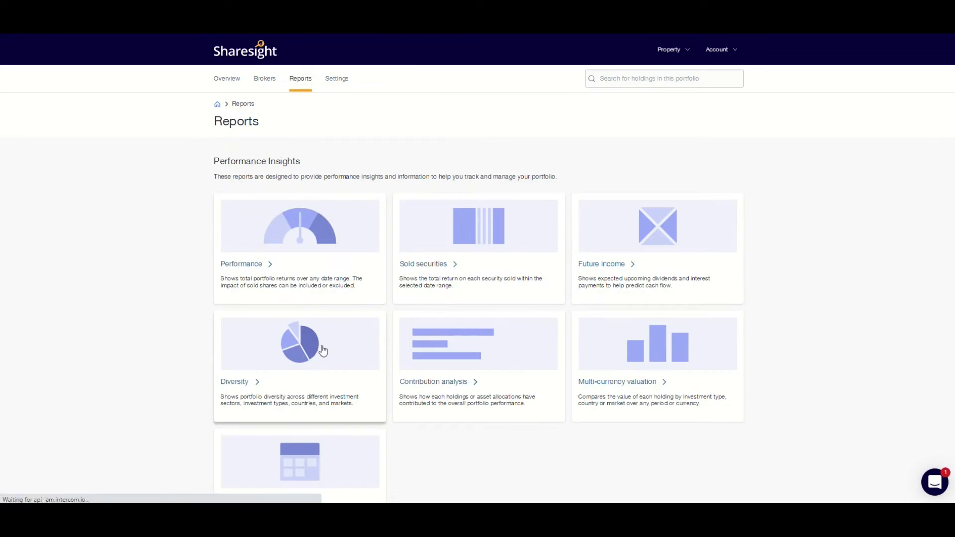
click(323, 350)
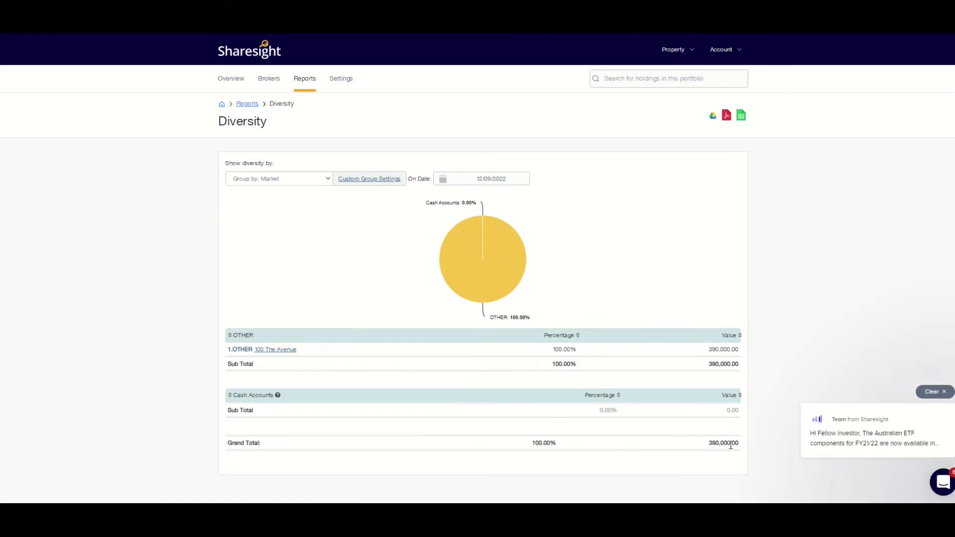
drag(711, 349, 743, 351)
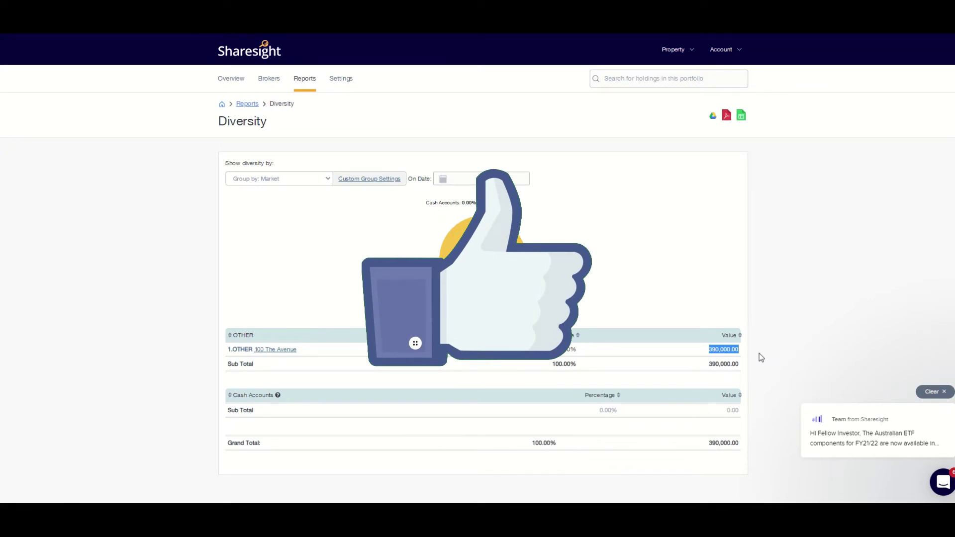
click(759, 353)
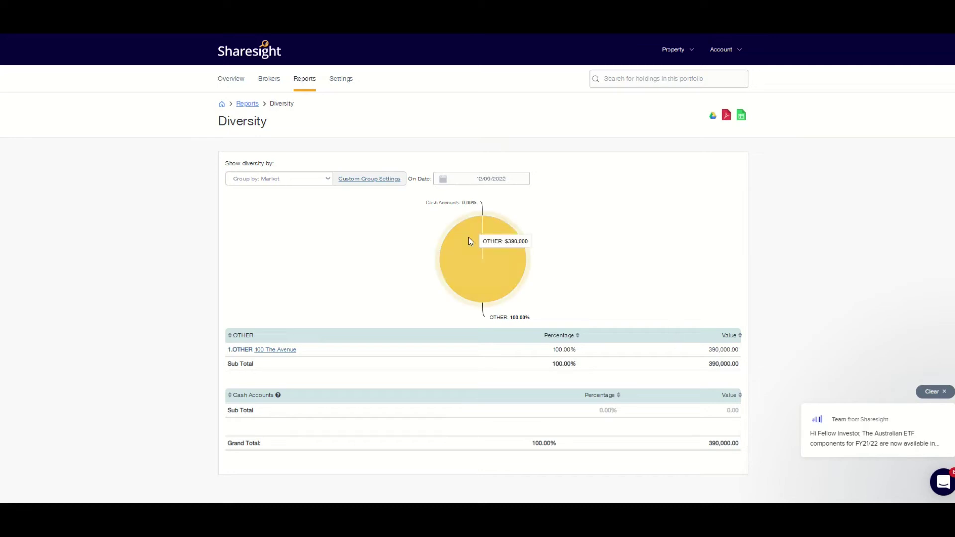
Leave the report and view the Shares portfolio's Integrations and Trade Confirmation Emails settings.
click(222, 104)
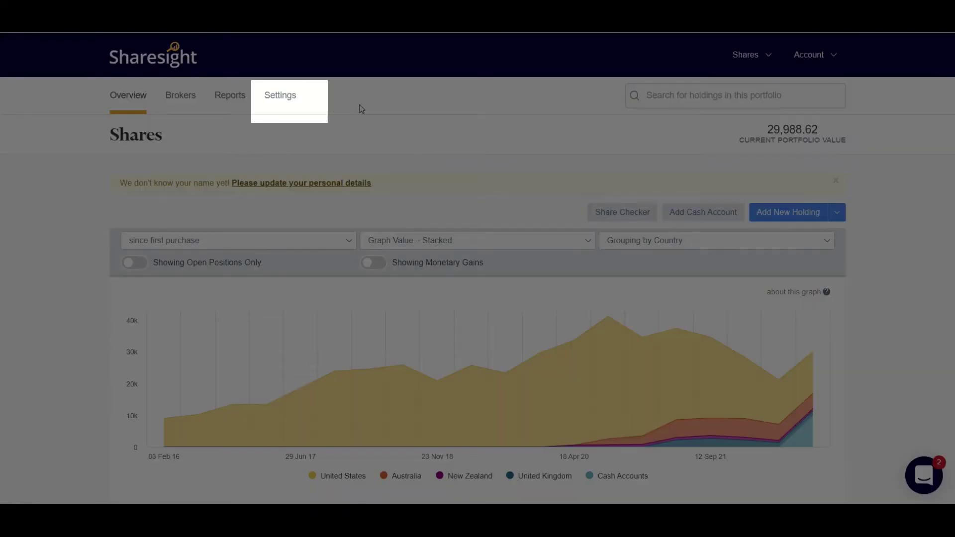
click(288, 102)
click(225, 370)
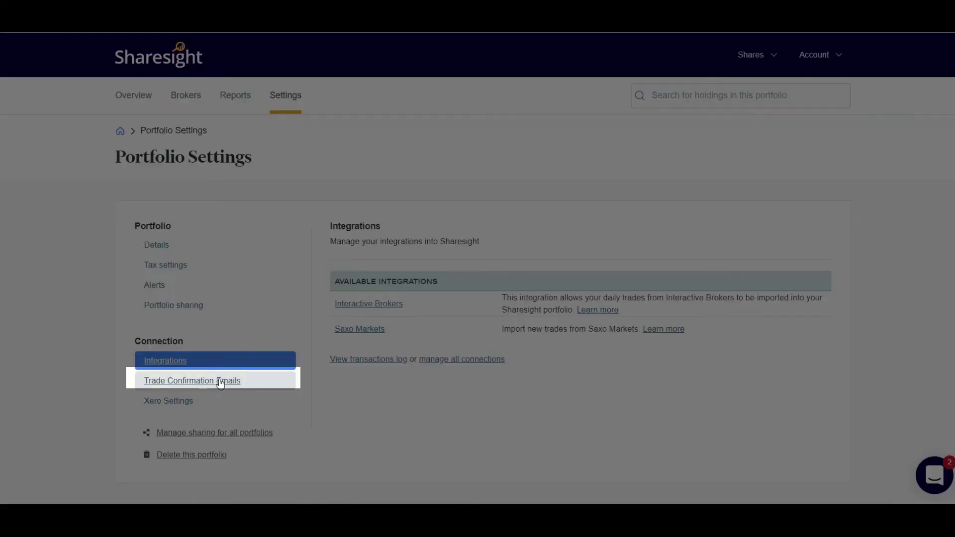
click(221, 380)
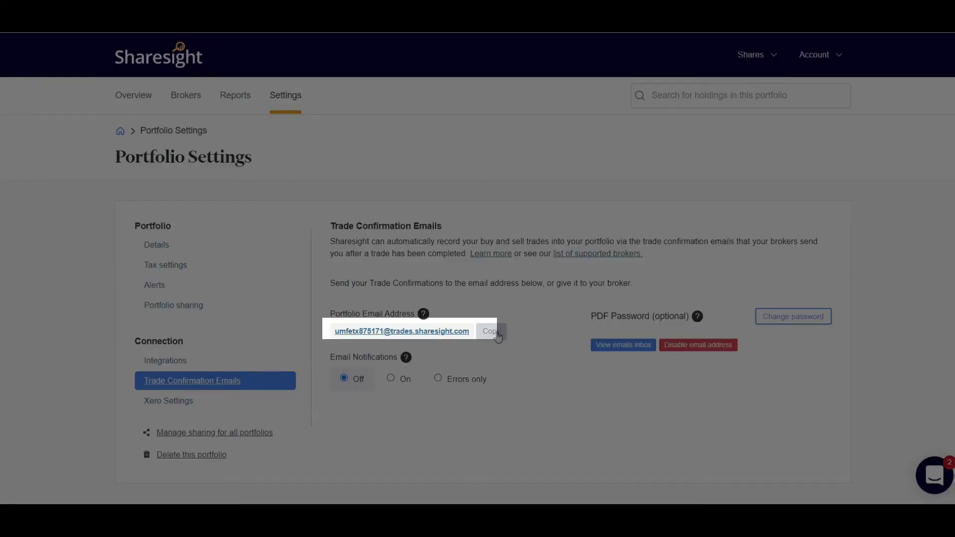
Copy the portfolio's trade confirmation email address, and find CommSec among the supported brokers to review its file upload and automatic trade import instructions.
click(492, 331)
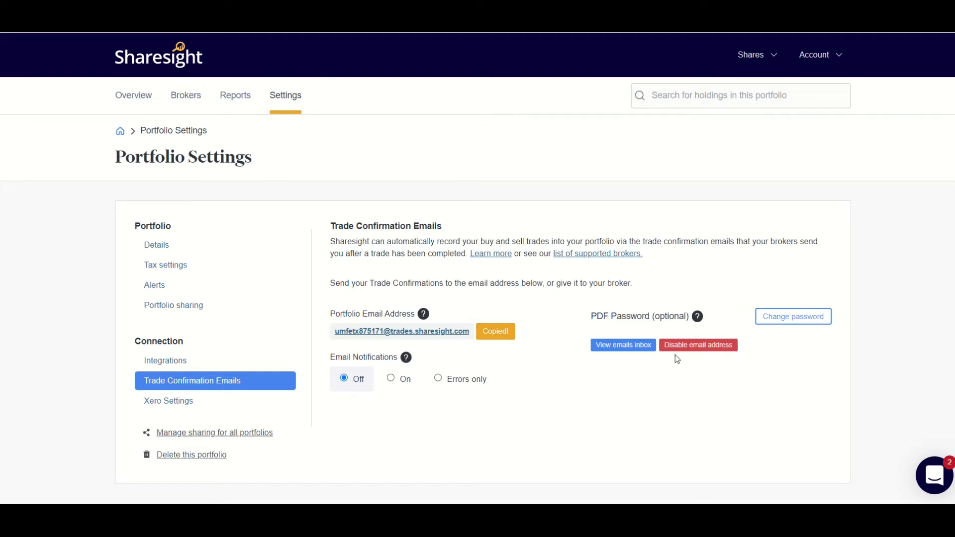
click(185, 95)
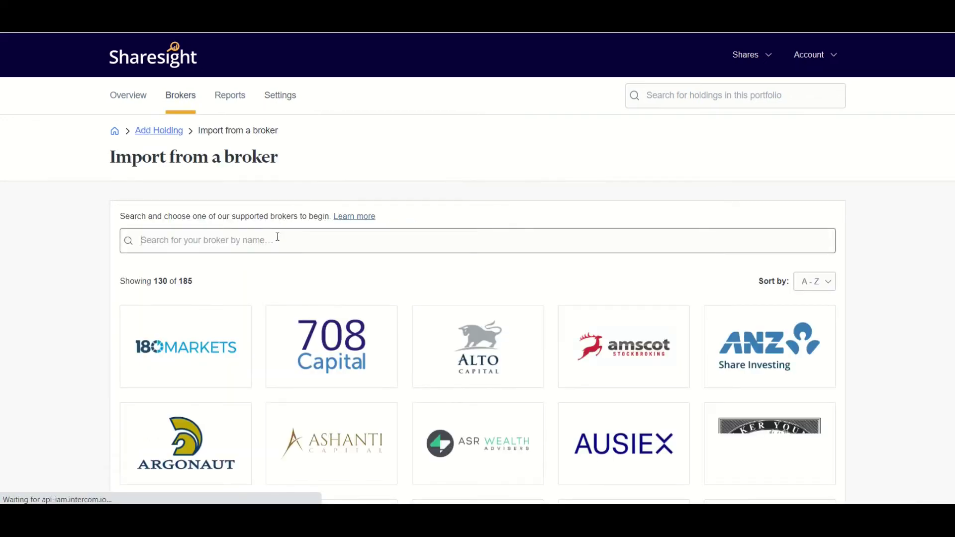
click(277, 237)
text(comm)
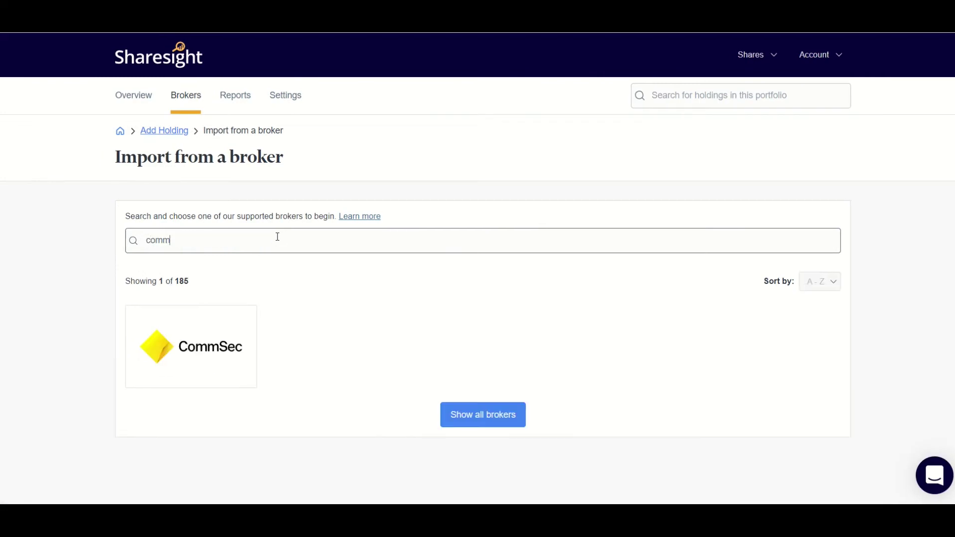
click(230, 366)
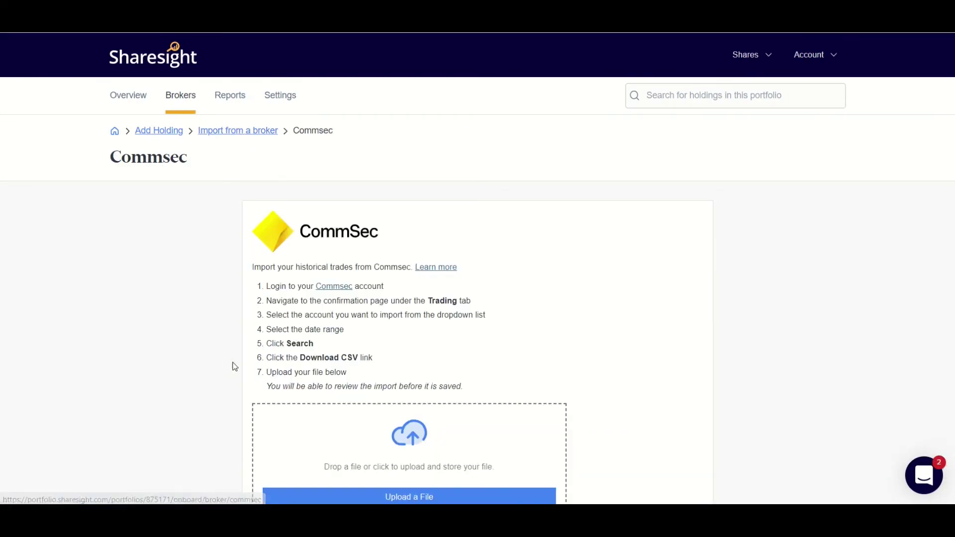
scroll(537, 384, down, 4)
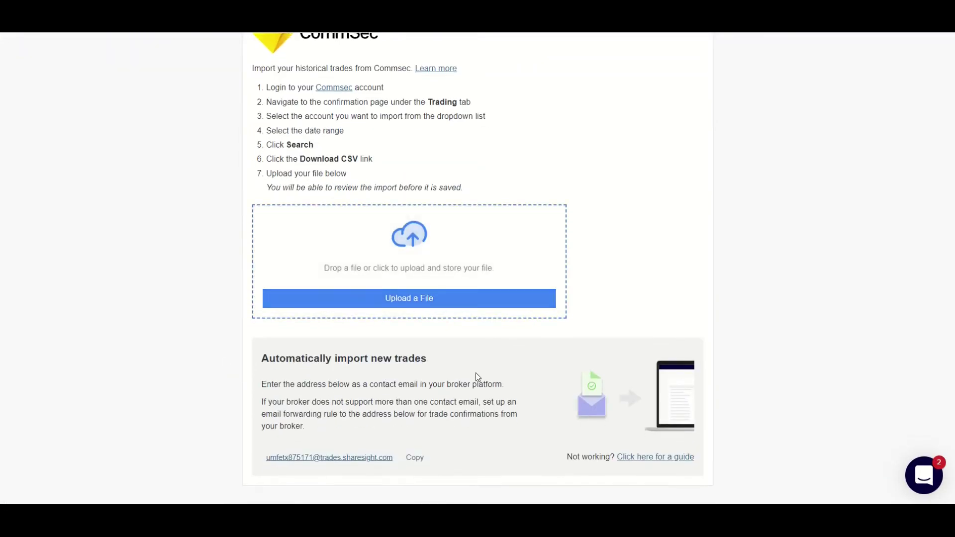
drag(261, 357, 489, 437)
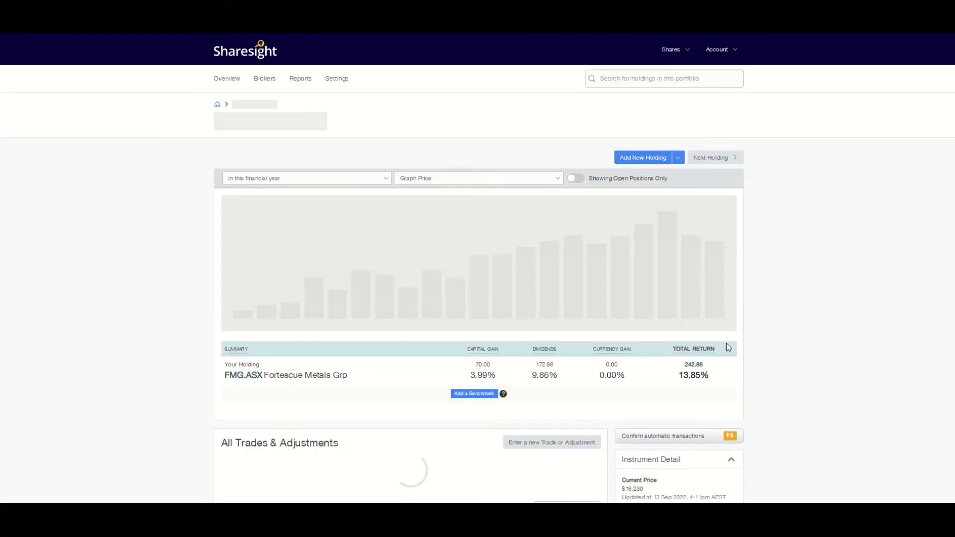
Save and confirm the 29 Sep 2022 dividend payment of the FMG.ASX Fortescue Metals holding.
scroll(790, 334, down, 1)
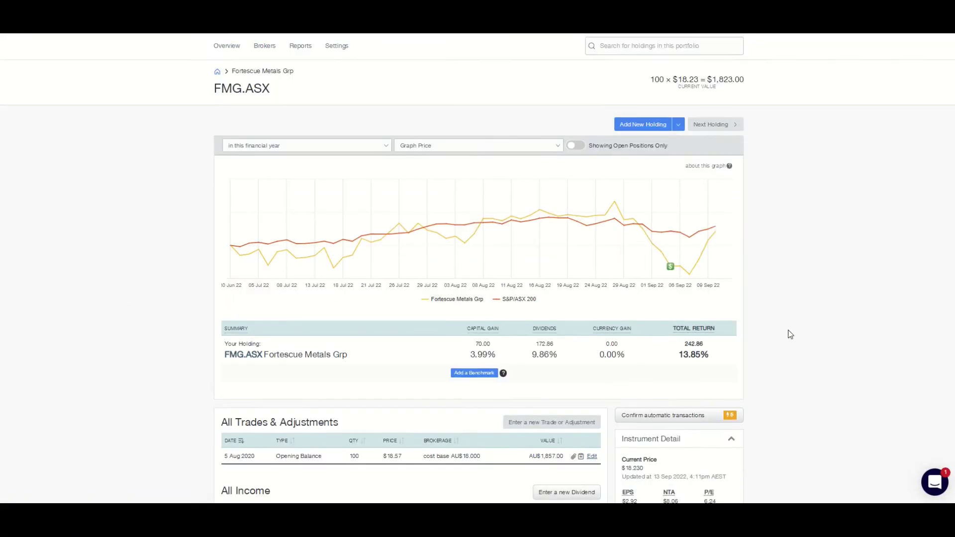
scroll(790, 334, down, 4)
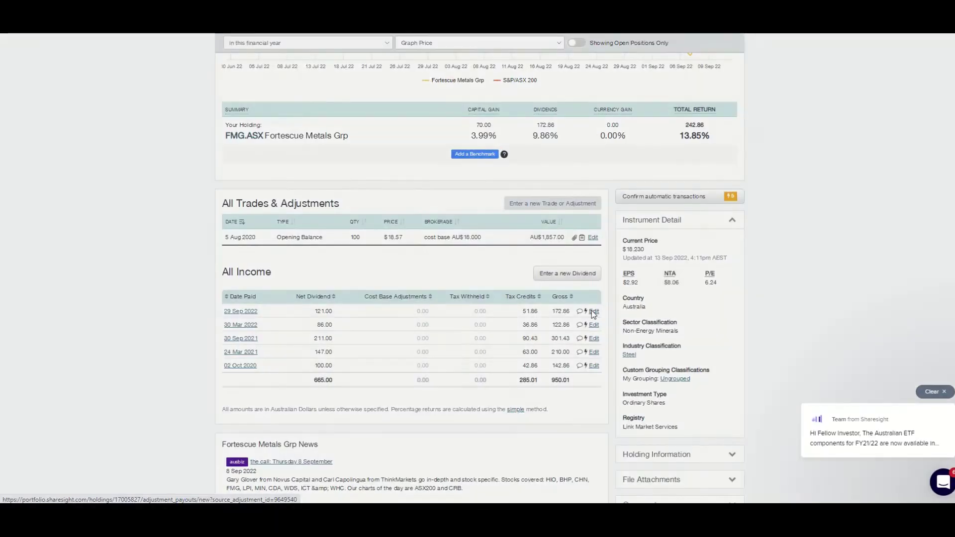
click(592, 311)
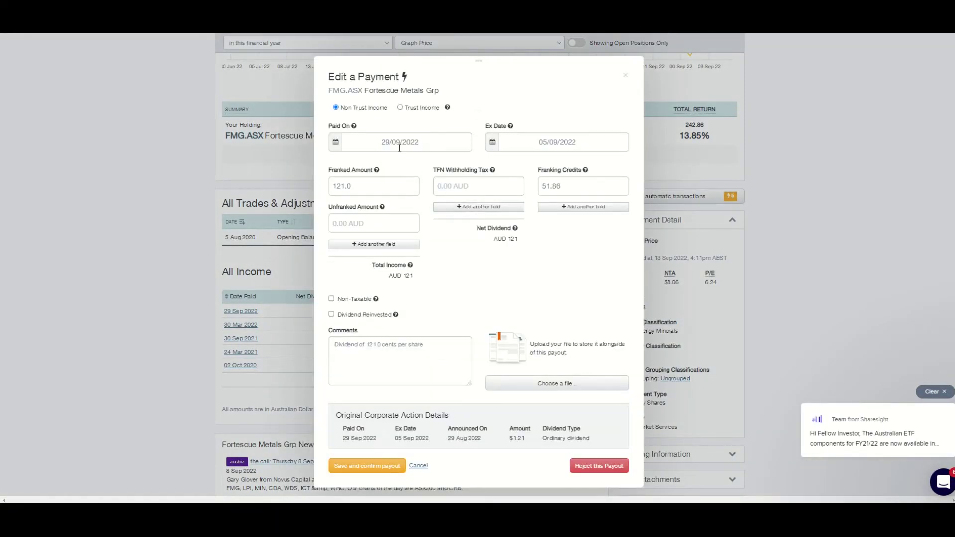
key(Return)
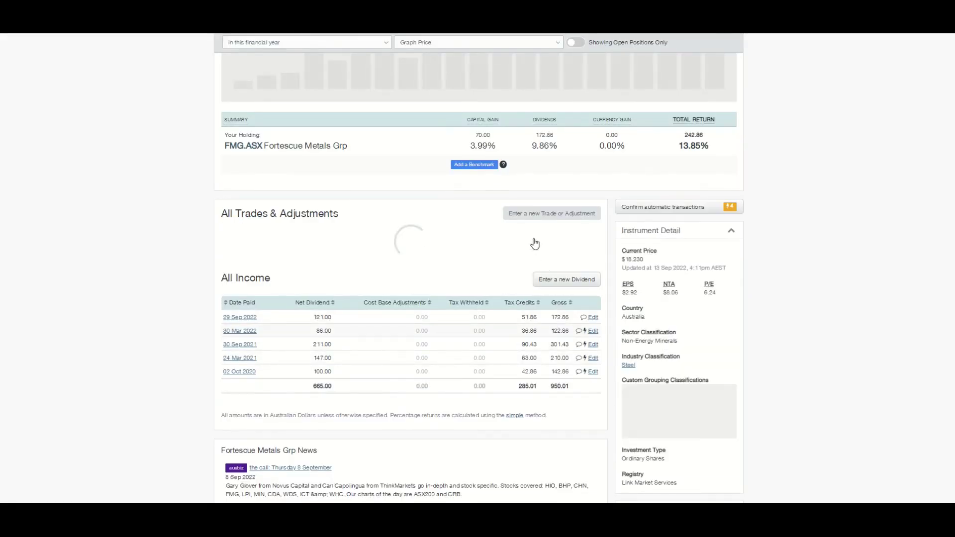
Mark the 30 Mar 2022 Fortescue Metals dividend as reinvested, and save and confirm the payout.
scroll(533, 241, down, 3)
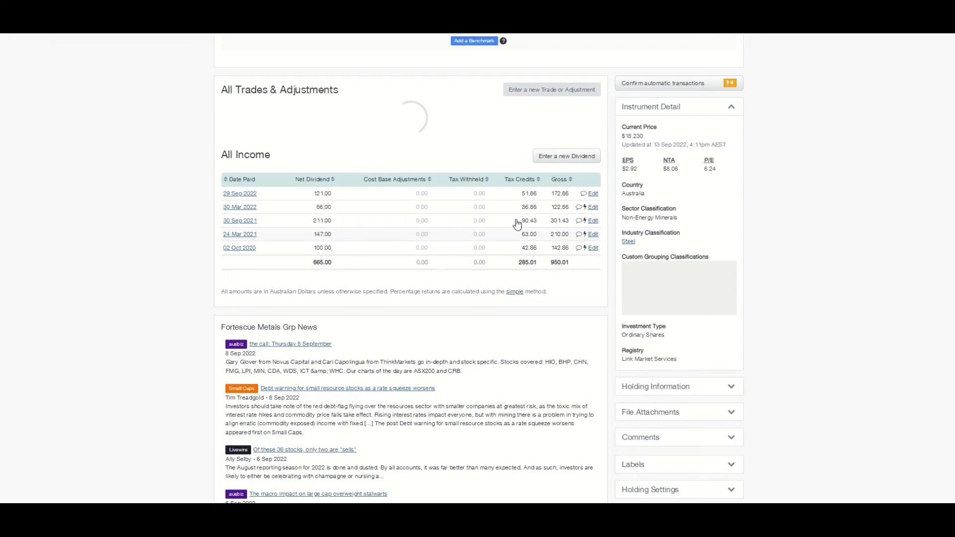
click(591, 261)
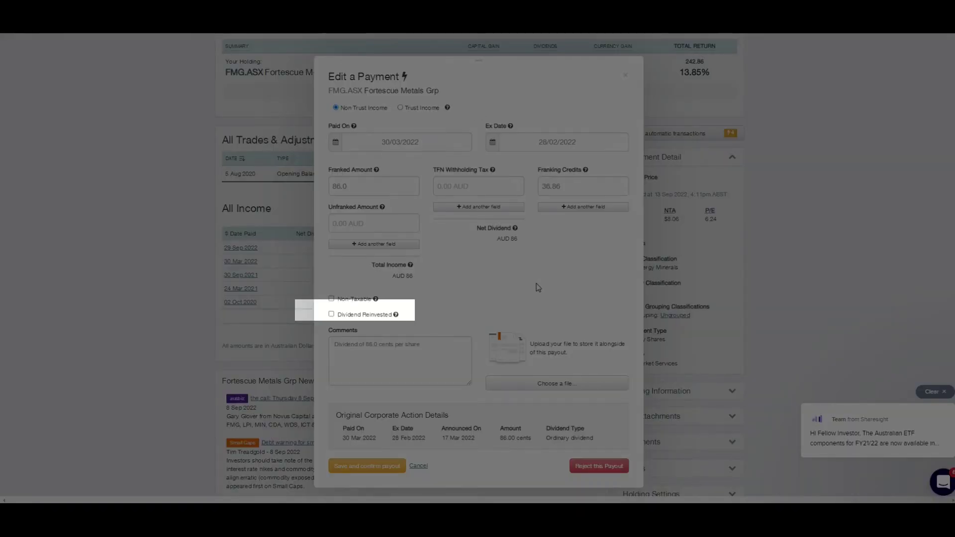
click(331, 314)
scroll(513, 430, down, 2)
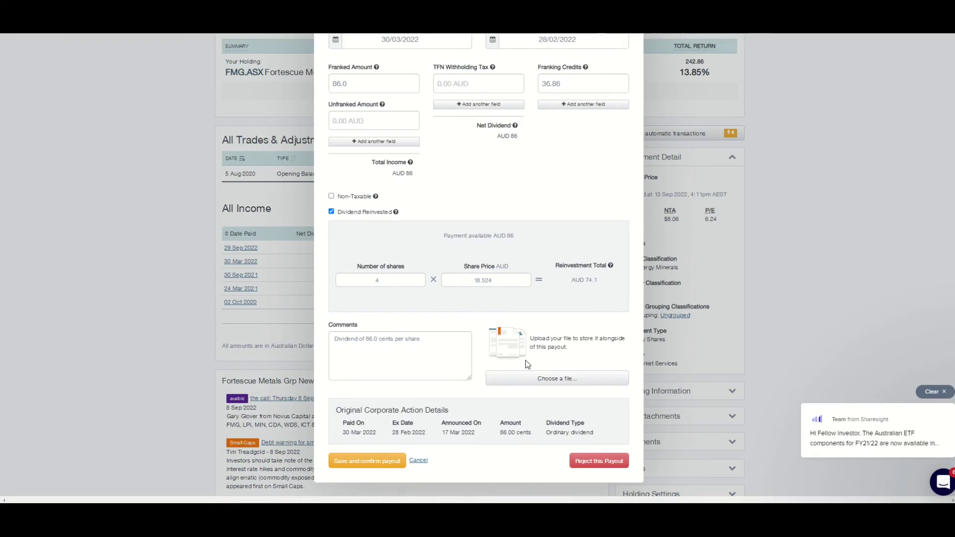
click(368, 462)
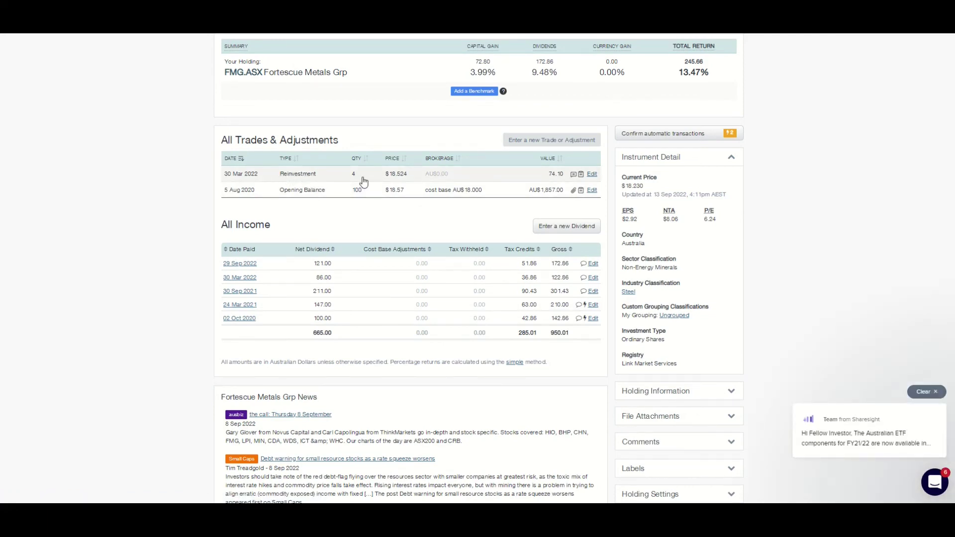
Mark the 24 Mar 2021 Fortescue Metals dividend as reinvested, and save and confirm the payout.
click(593, 305)
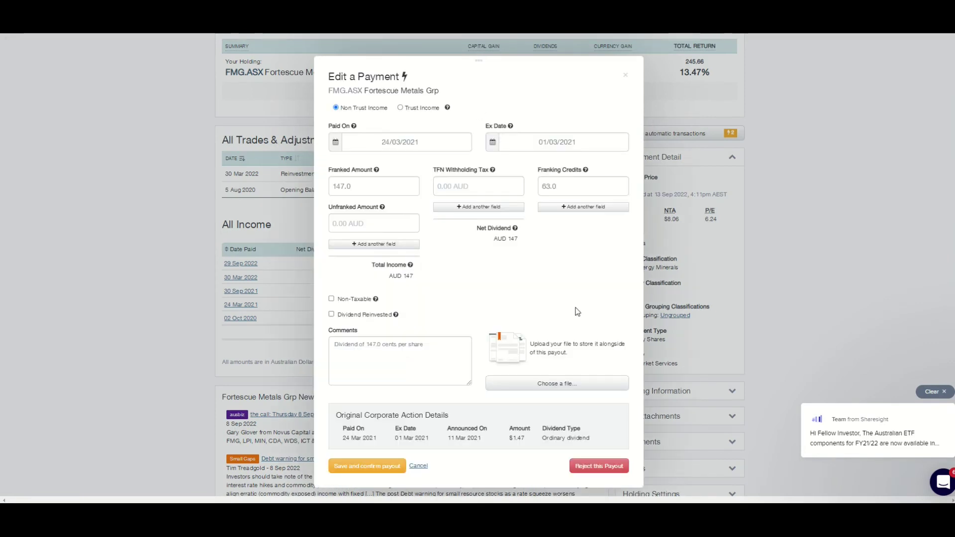
click(331, 315)
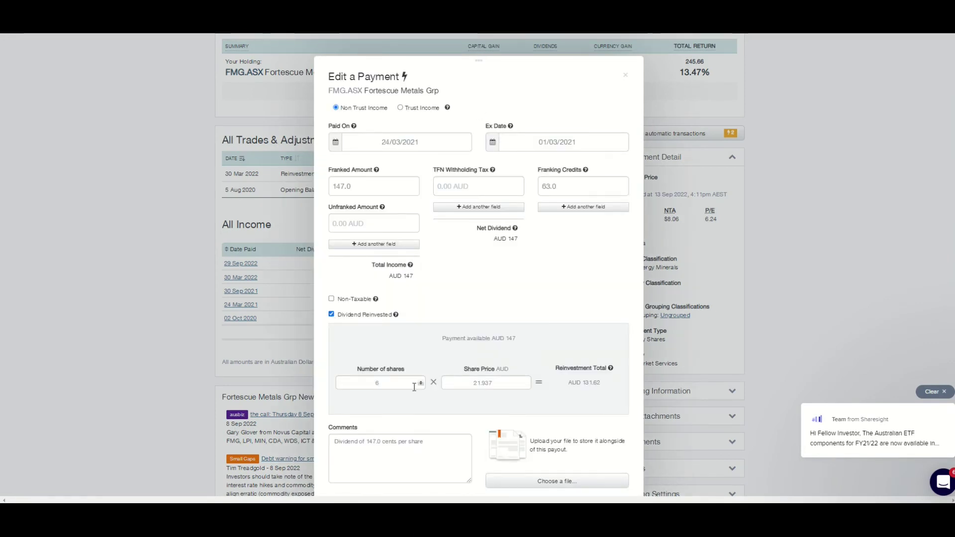
scroll(437, 410, down, 2)
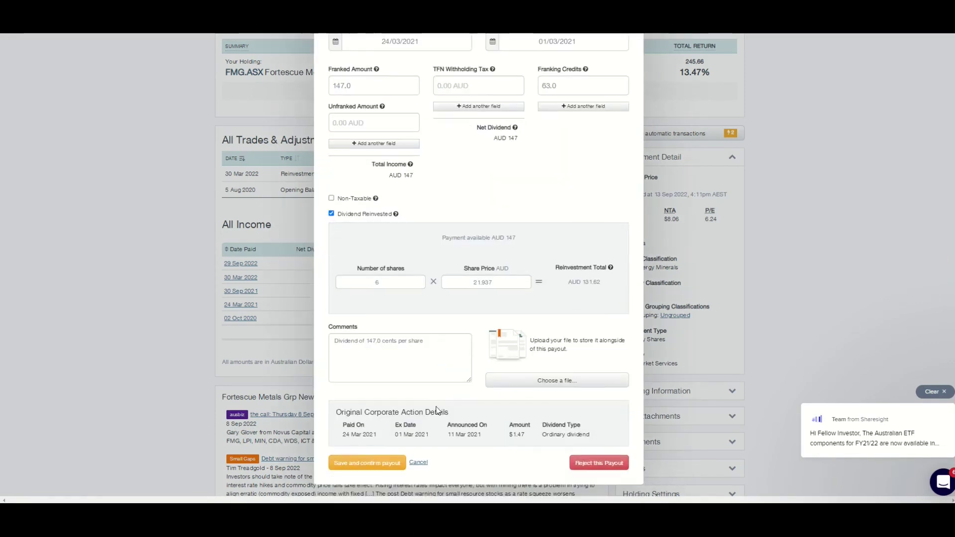
click(382, 463)
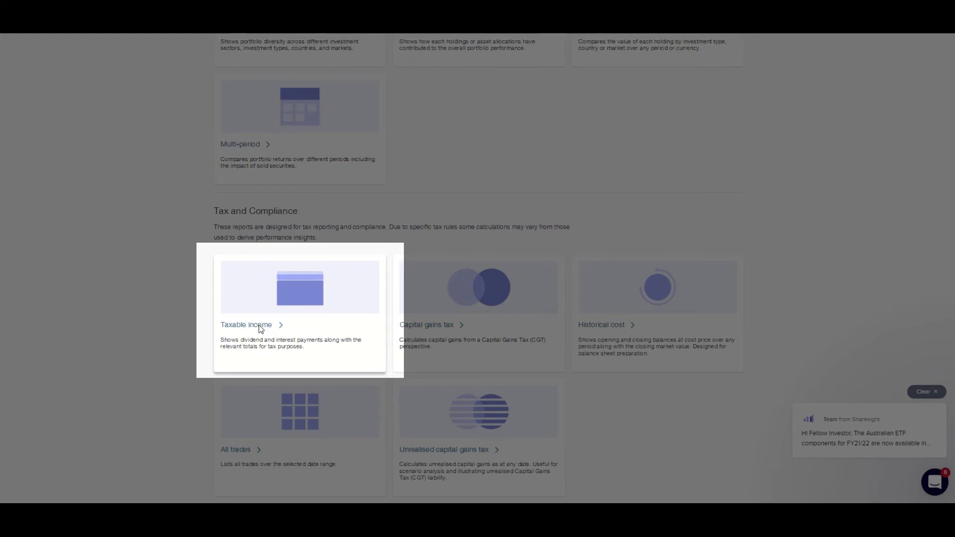
Open the Taxable income report and examine its income tax return values and the trust, non-trust and foreign income tables.
click(262, 328)
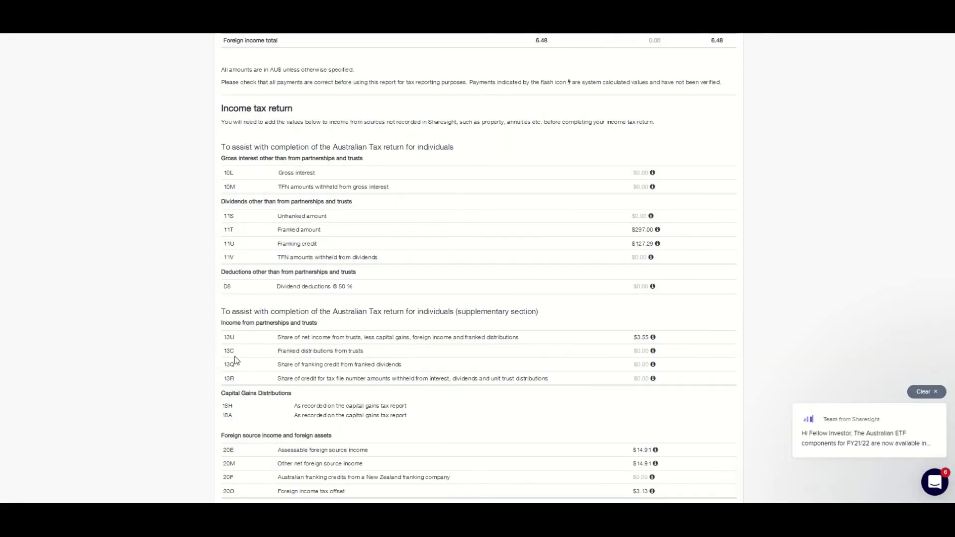
scroll(238, 360, down, 2)
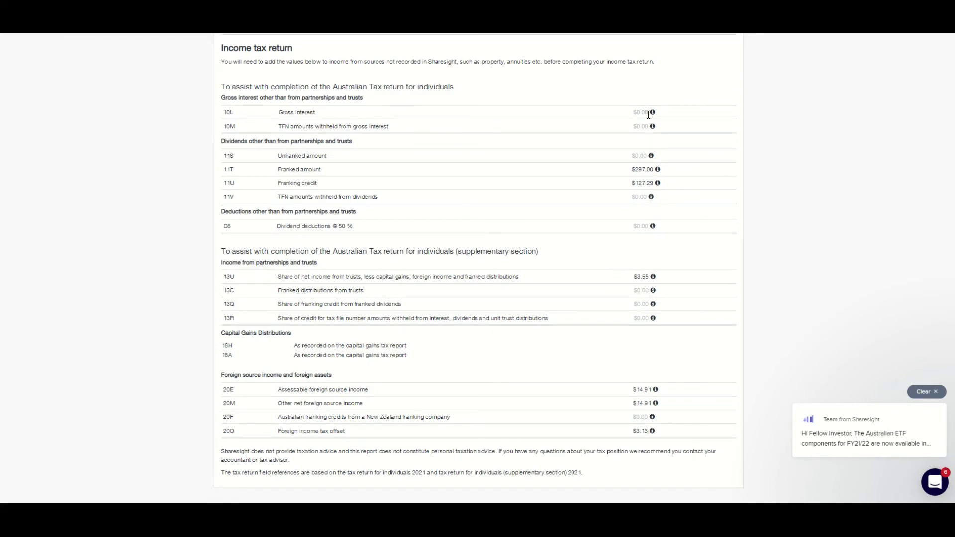
scroll(669, 131, up, 1)
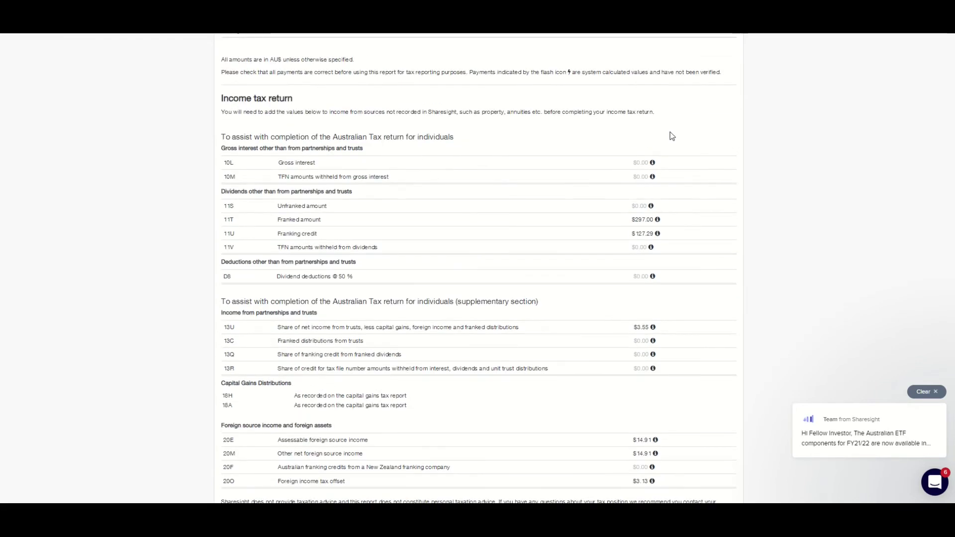
drag(271, 113, 436, 118)
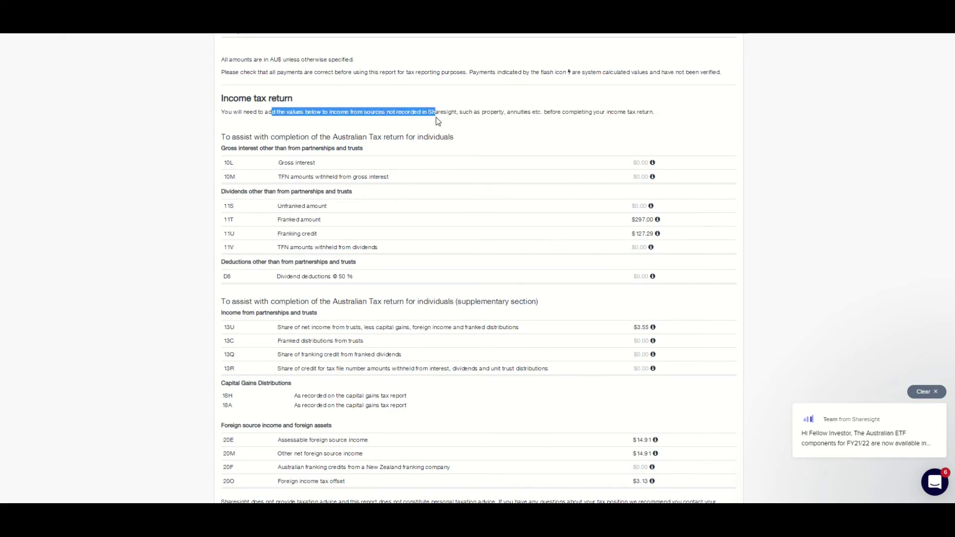
click(447, 140)
scroll(447, 140, down, 1)
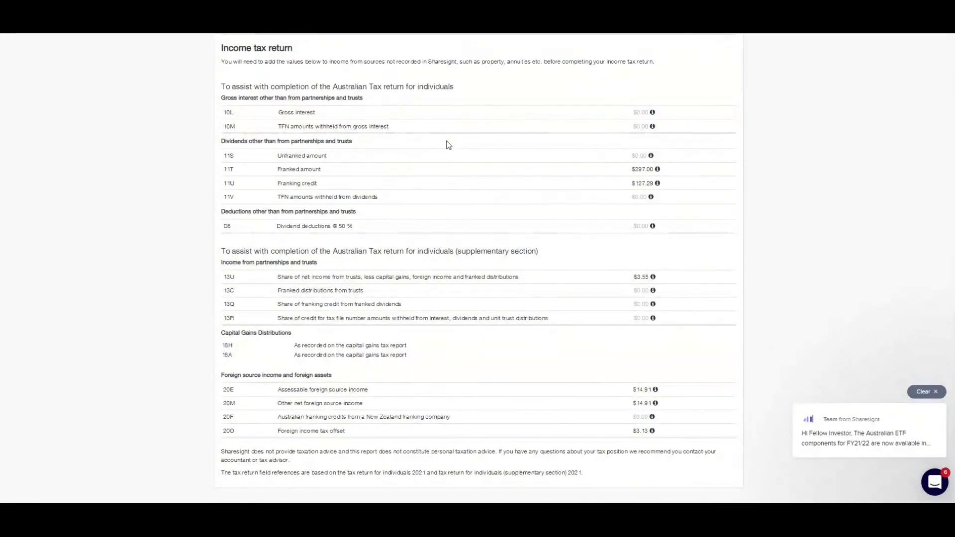
scroll(448, 145, up, 1)
scroll(448, 144, up, 10)
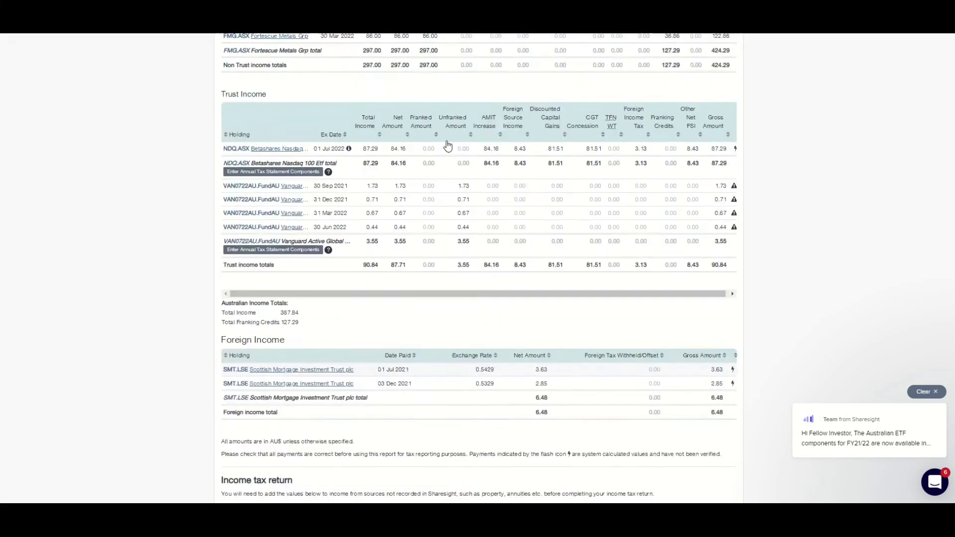
scroll(447, 145, up, 1)
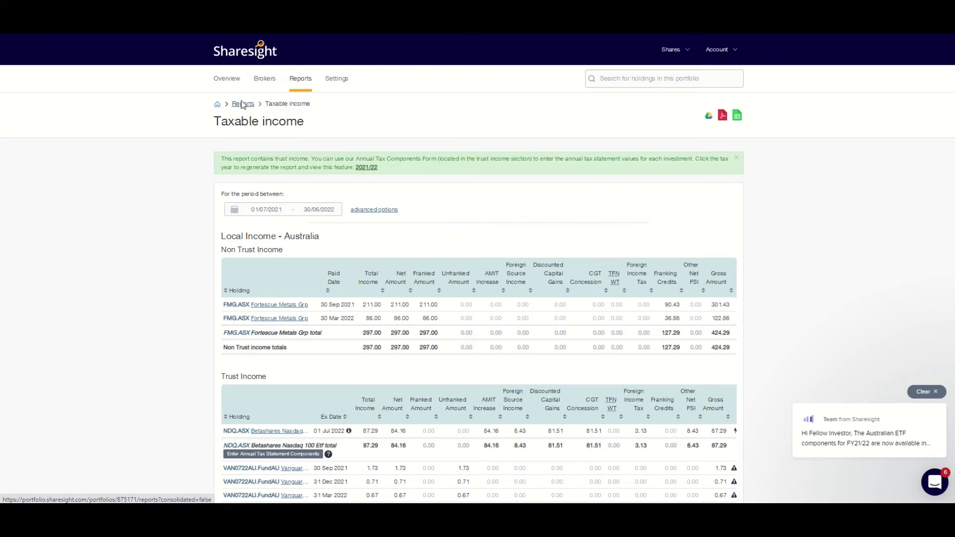
Open the Shares portfolio's Capital gains tax report and examine the discounted capital gain figures in its Summary.
click(305, 85)
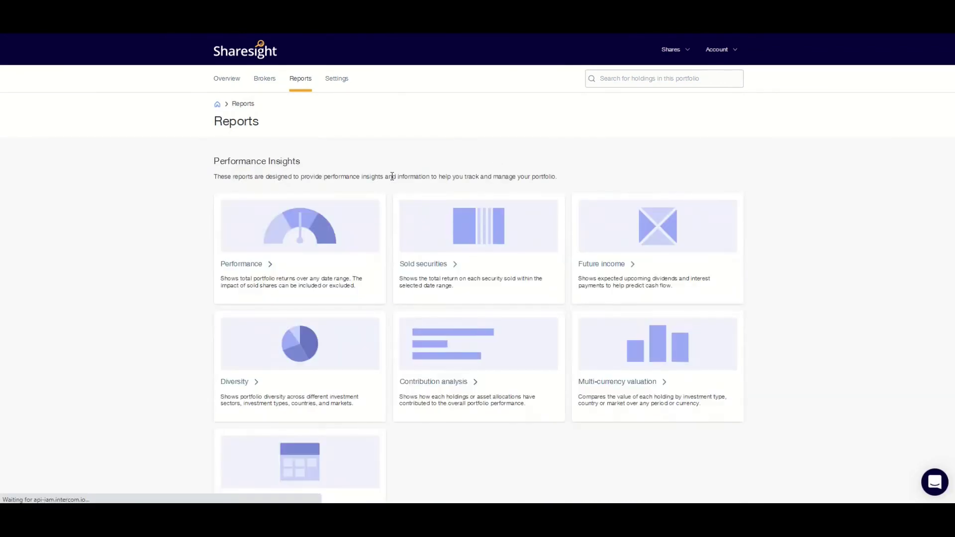
scroll(393, 182, down, 6)
scroll(394, 188, down, 1)
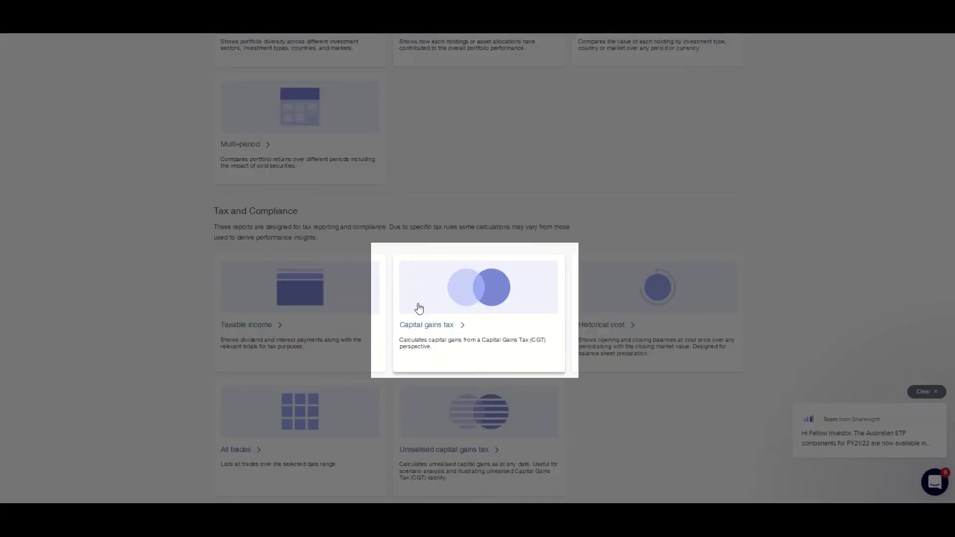
click(439, 331)
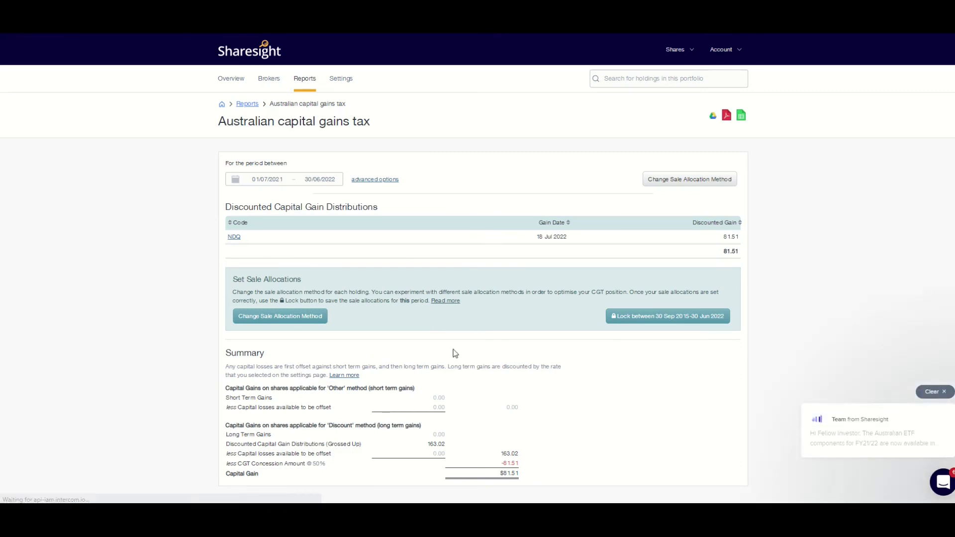
drag(427, 443, 520, 469)
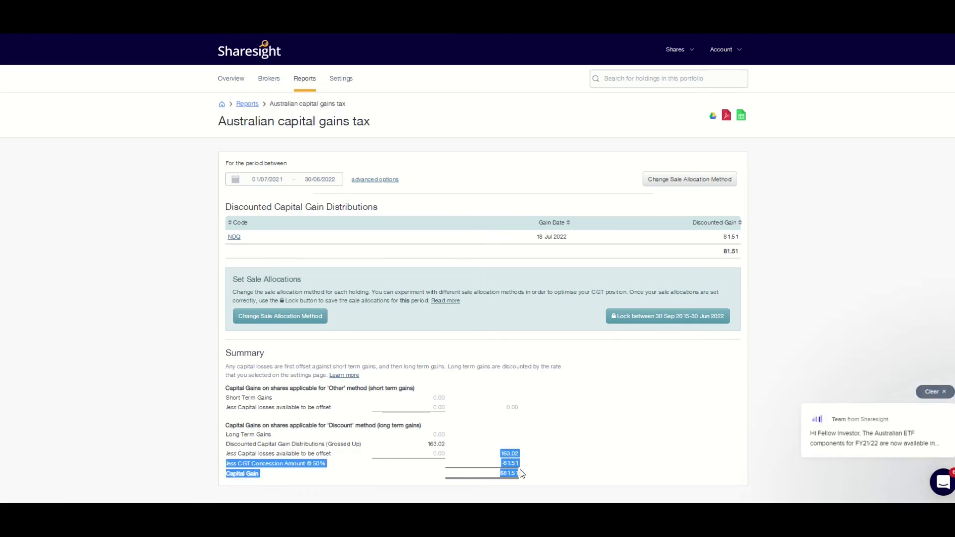
click(523, 477)
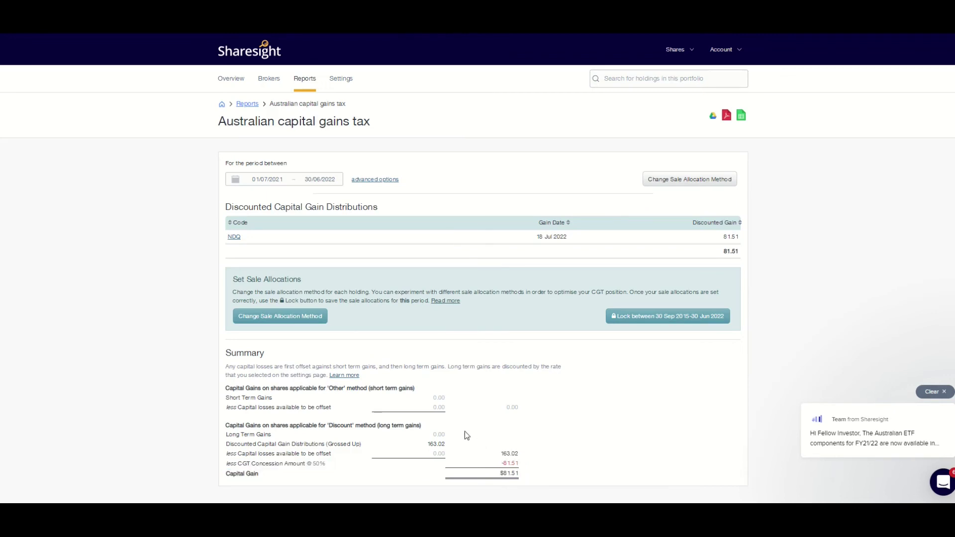
Enter 10000 as the losses carried forward in the capital gains tax report's advanced options.
click(360, 180)
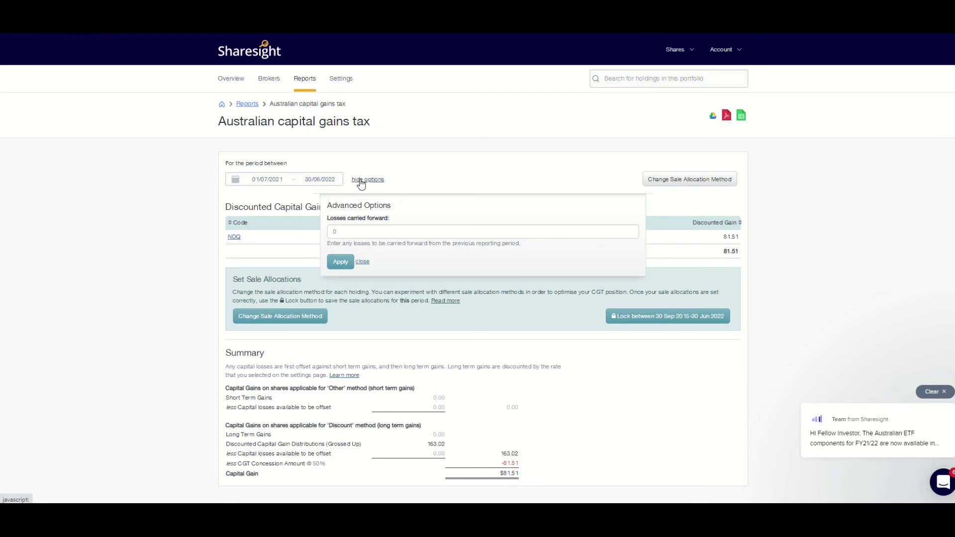
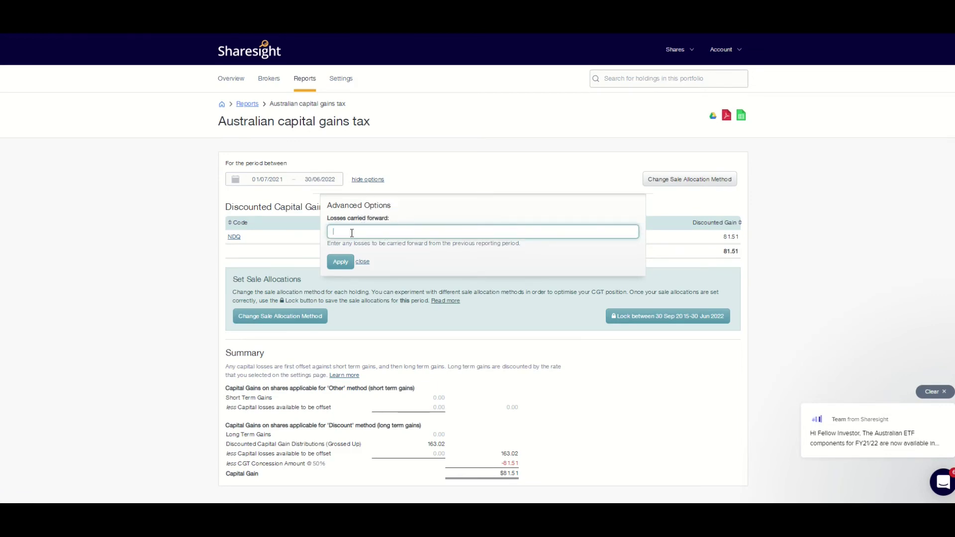
text(10000)
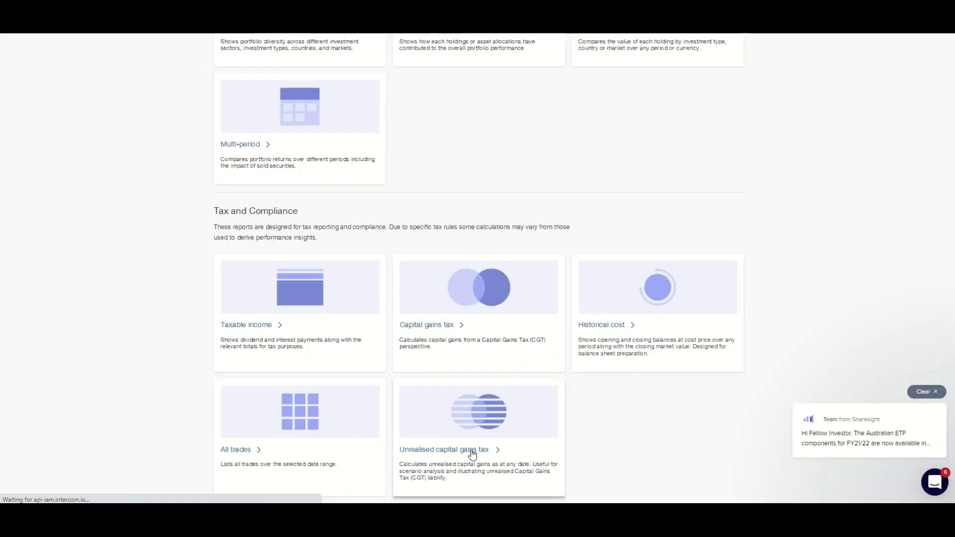
Open the Unrealised capital gains tax report and examine the long-term gains and capital losses by holding.
click(473, 454)
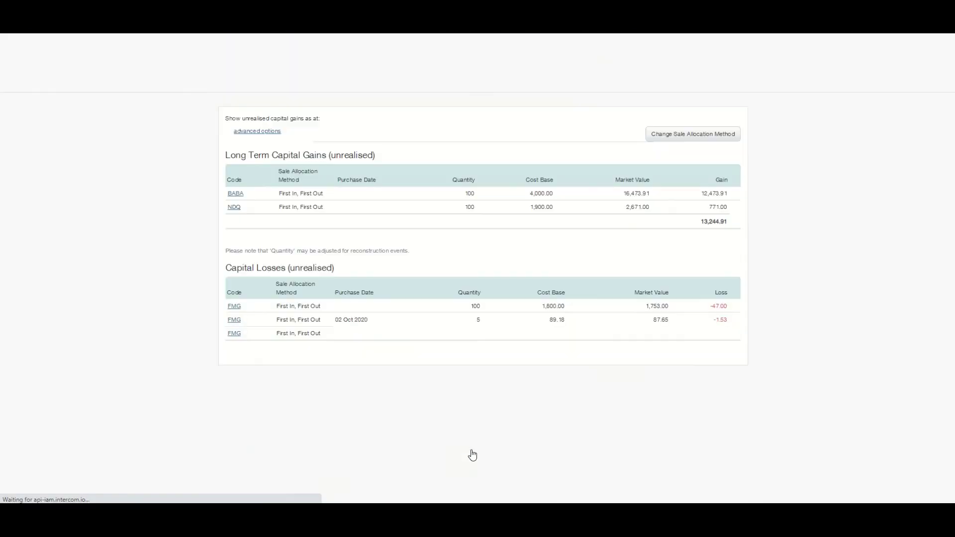
scroll(437, 331, down, 2)
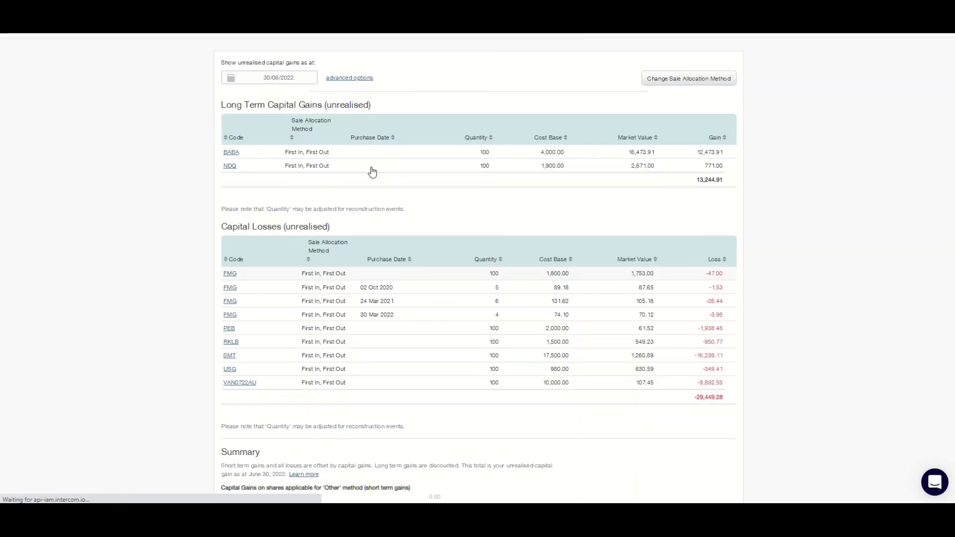
Look at the advanced options of the Unrealised capital gains tax report and examine its Summary of long-term gains and capital losses.
click(350, 78)
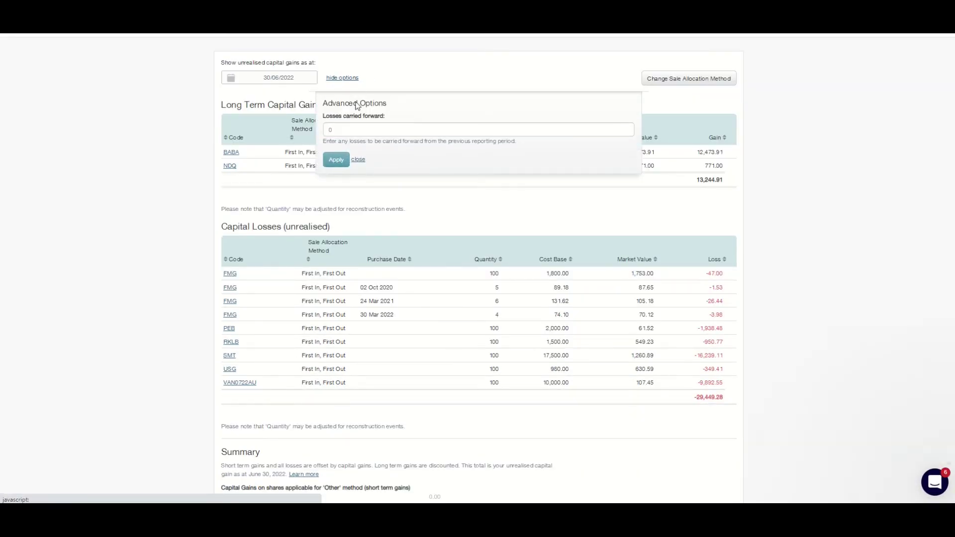
click(356, 161)
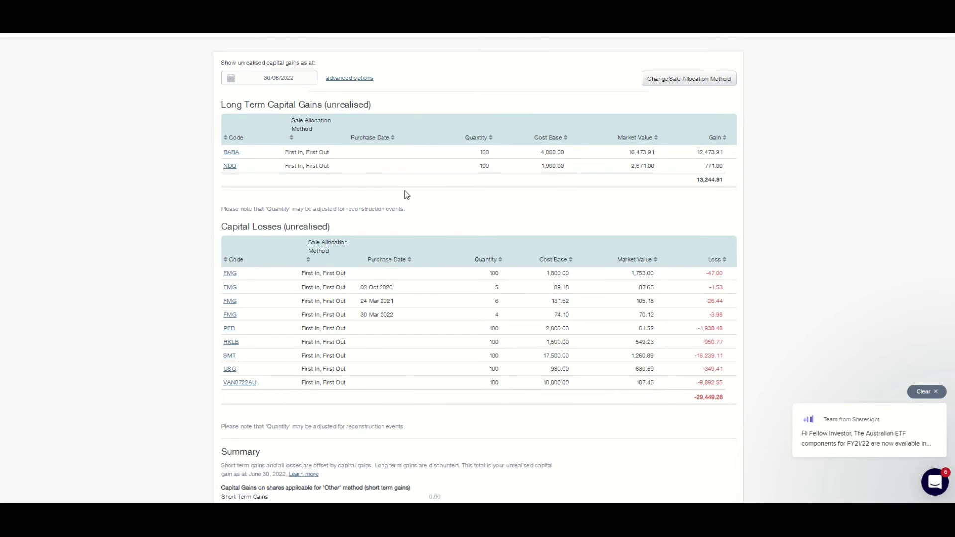
scroll(406, 194, down, 3)
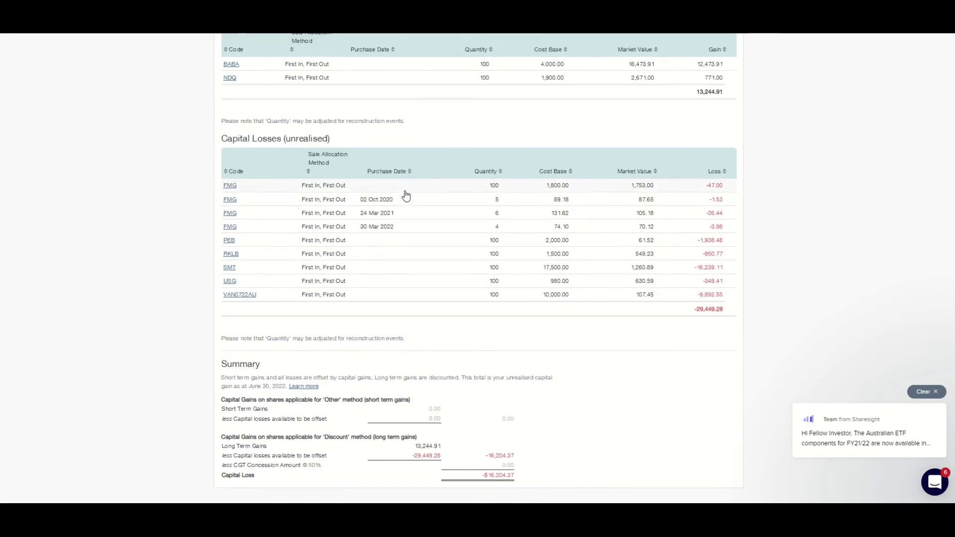
scroll(406, 195, up, 3)
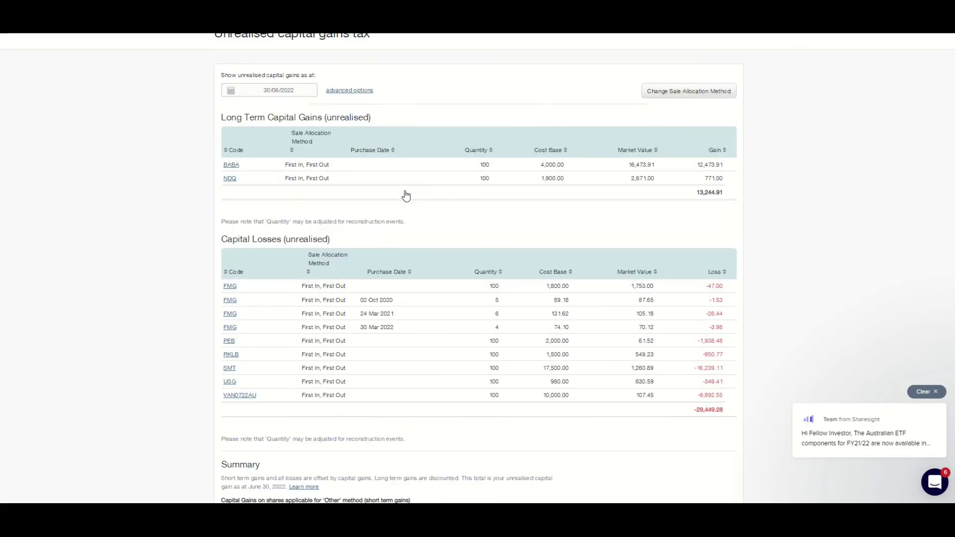
scroll(406, 194, down, 1)
scroll(493, 187, up, 2)
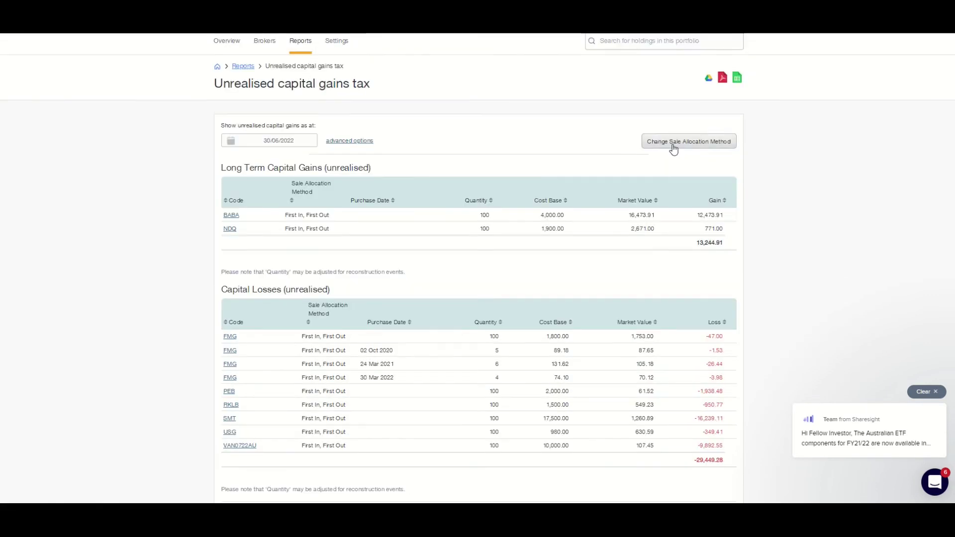
Change the sale allocation method of BABA.NYSE to Minimise CGT and update the current report.
click(674, 141)
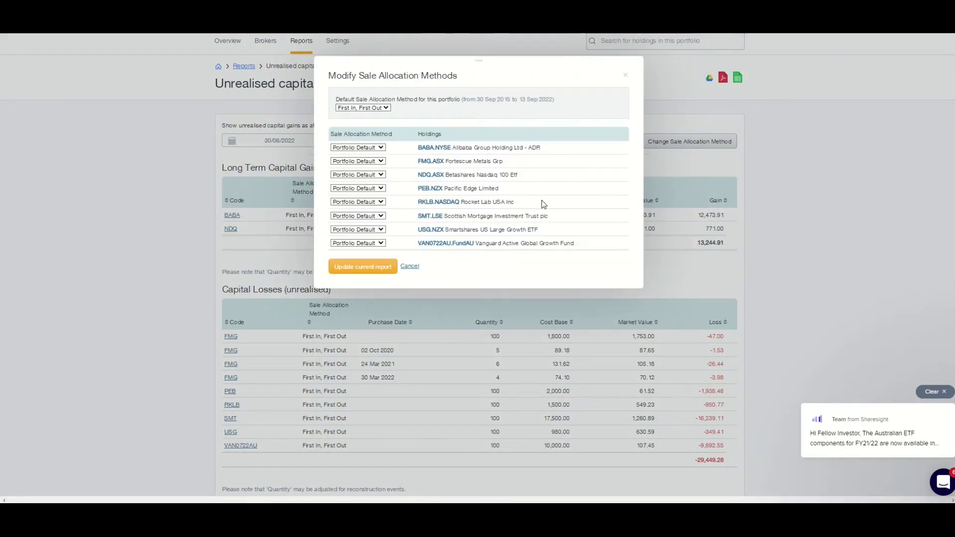
click(383, 147)
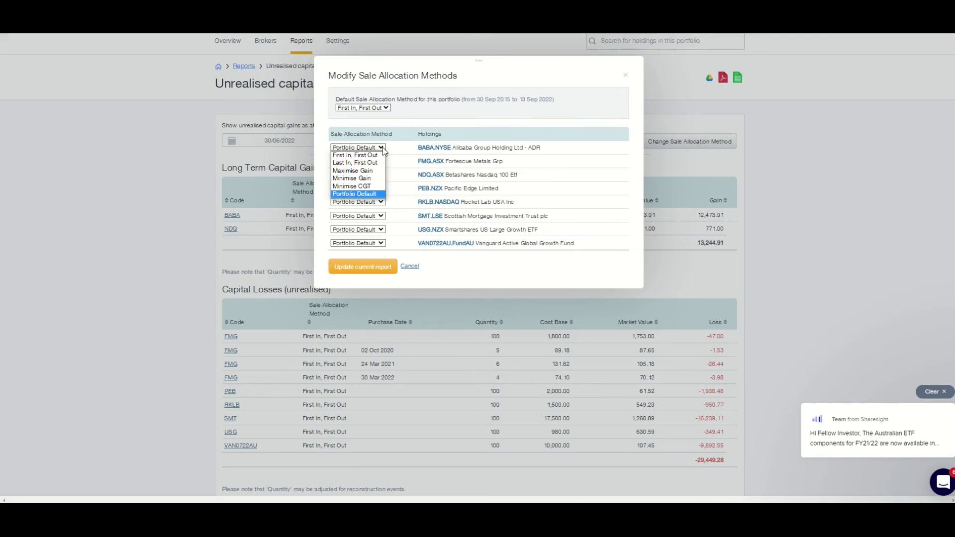
click(376, 186)
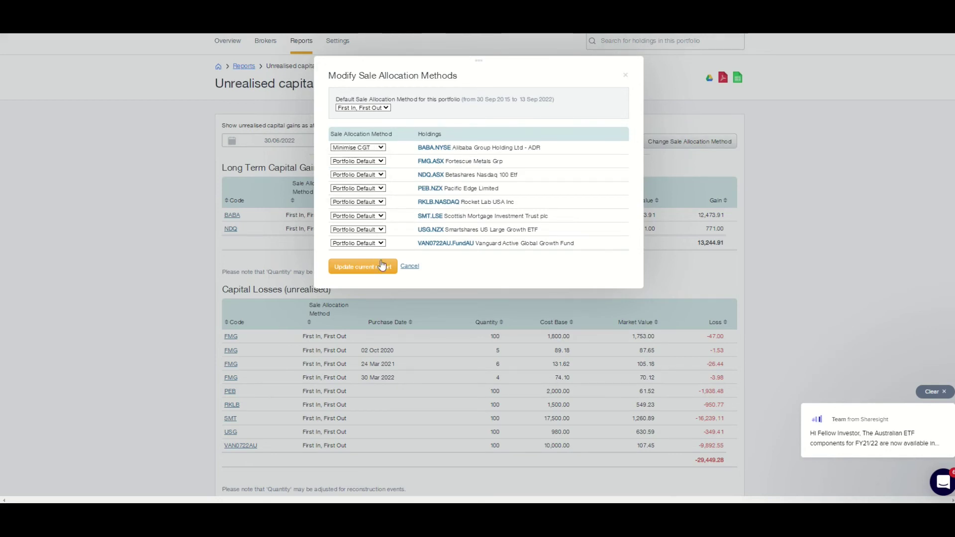
click(363, 266)
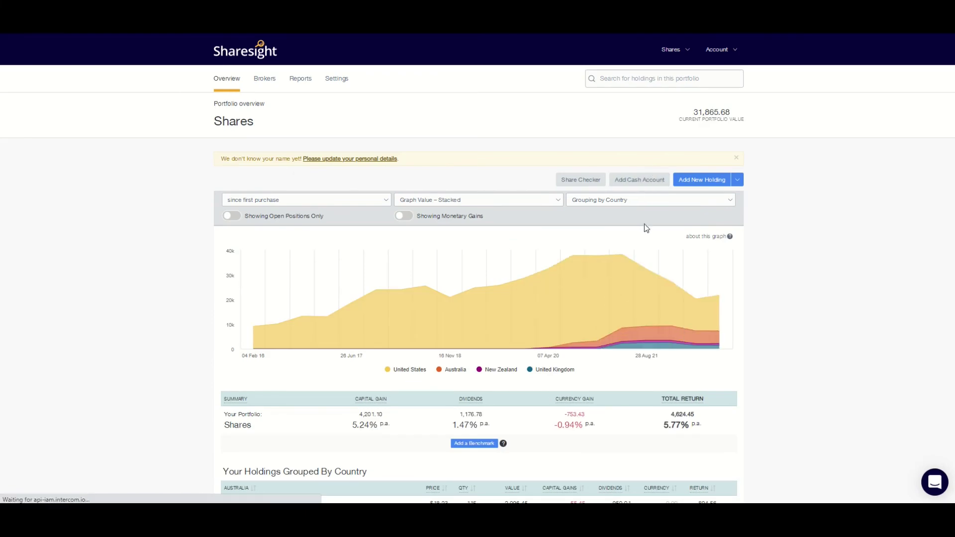
Open the Diversity report and group it by industry classification.
scroll(646, 225, down, 3)
scroll(645, 225, up, 1)
scroll(646, 225, up, 2)
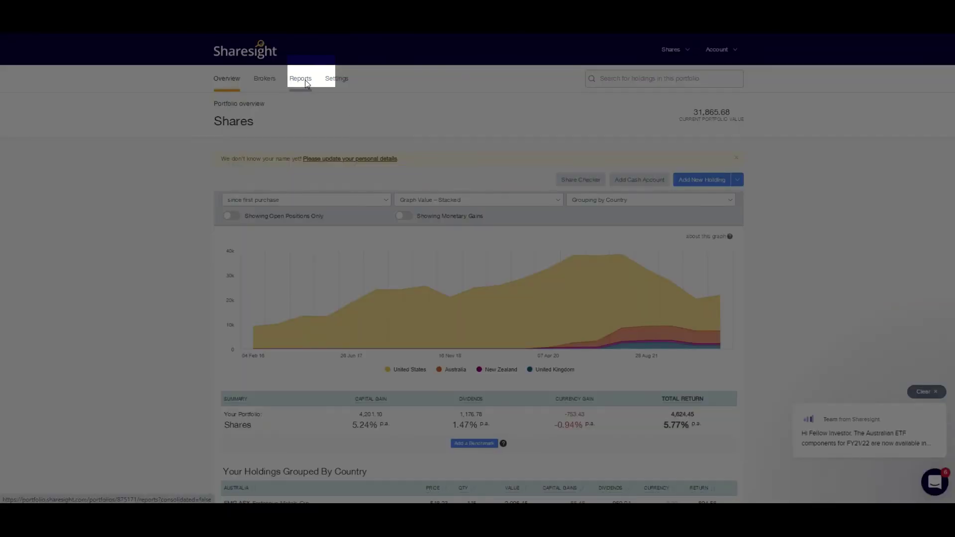
click(306, 82)
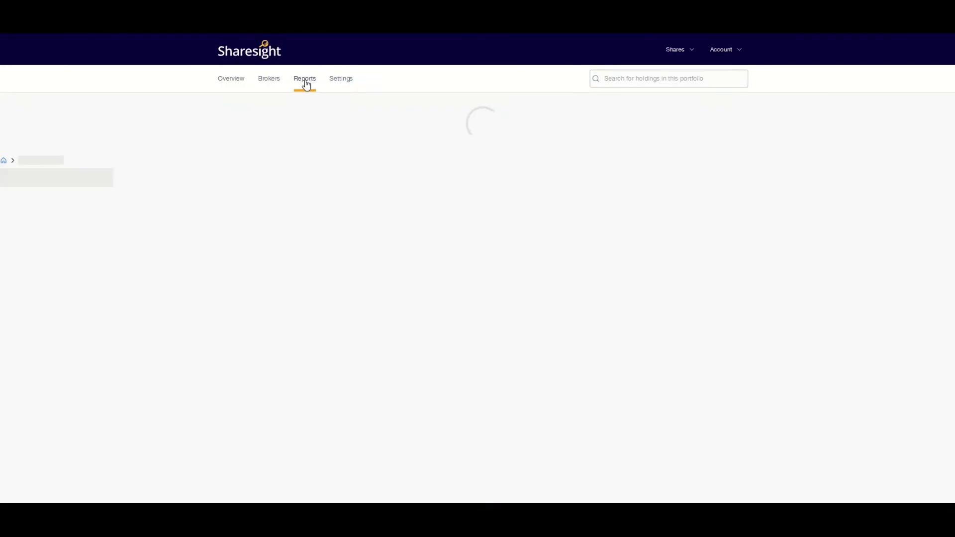
scroll(515, 225, down, 6)
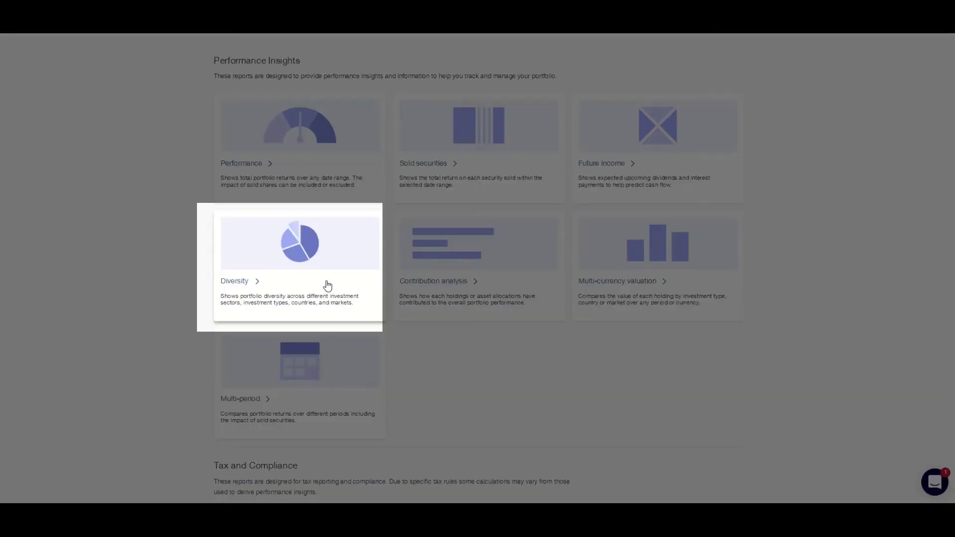
click(327, 285)
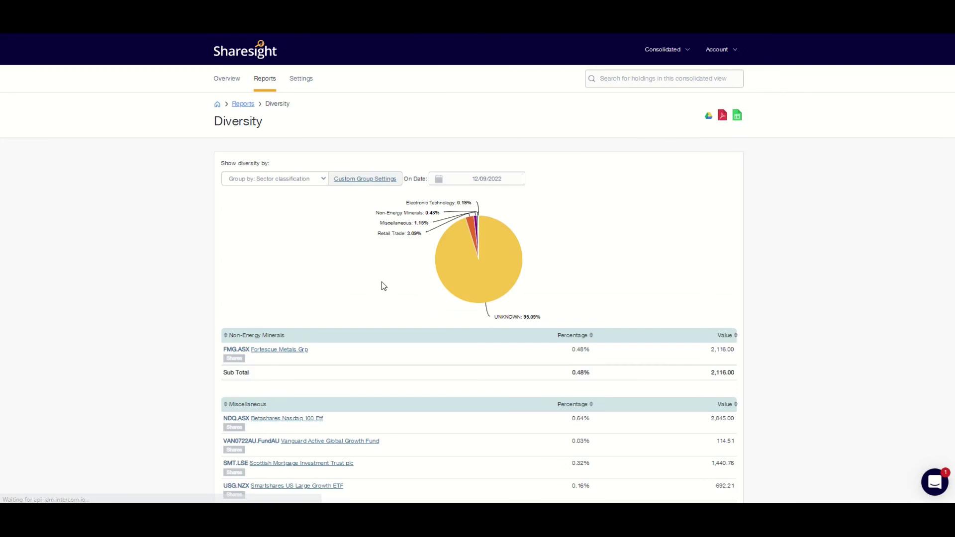
click(324, 180)
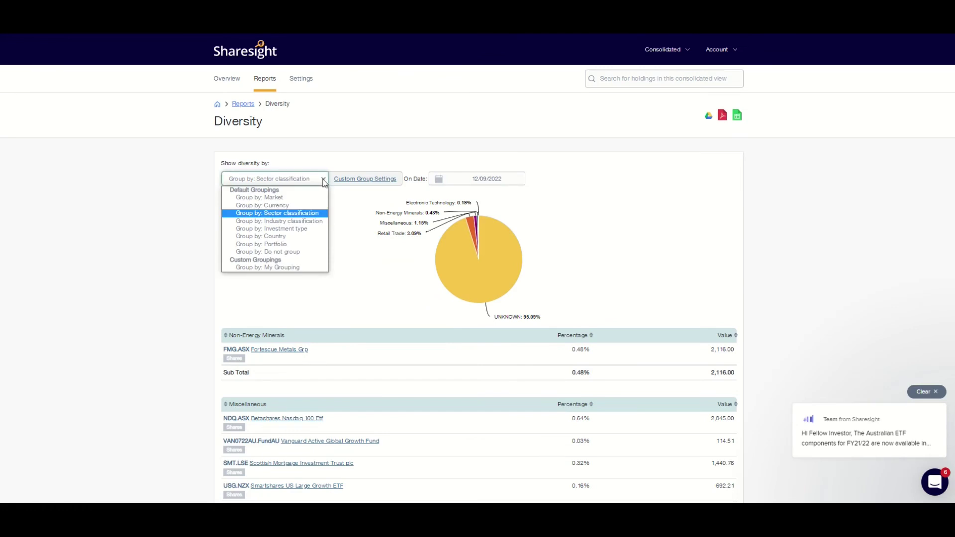
click(314, 221)
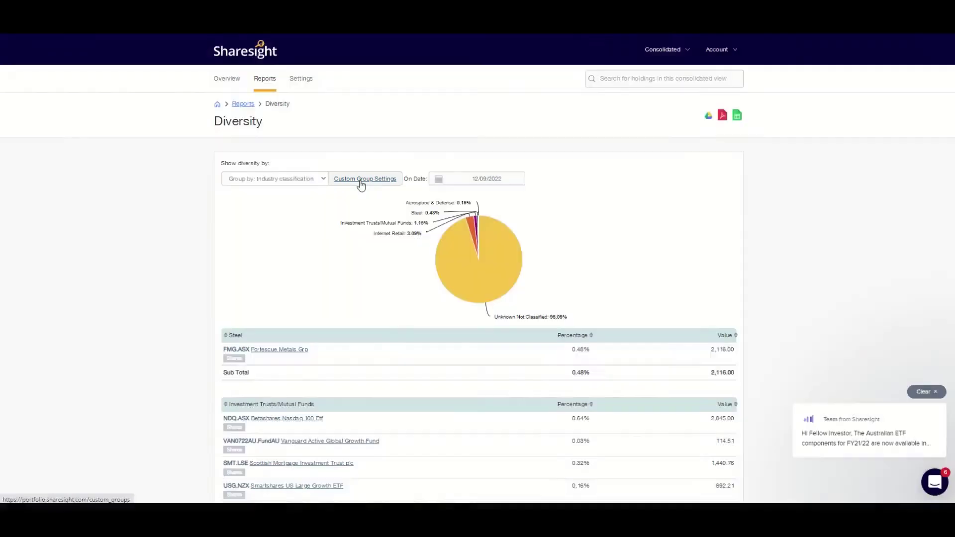
Add a category named "Shares - Domestic" to My Grouping in the custom group settings.
click(361, 180)
click(396, 203)
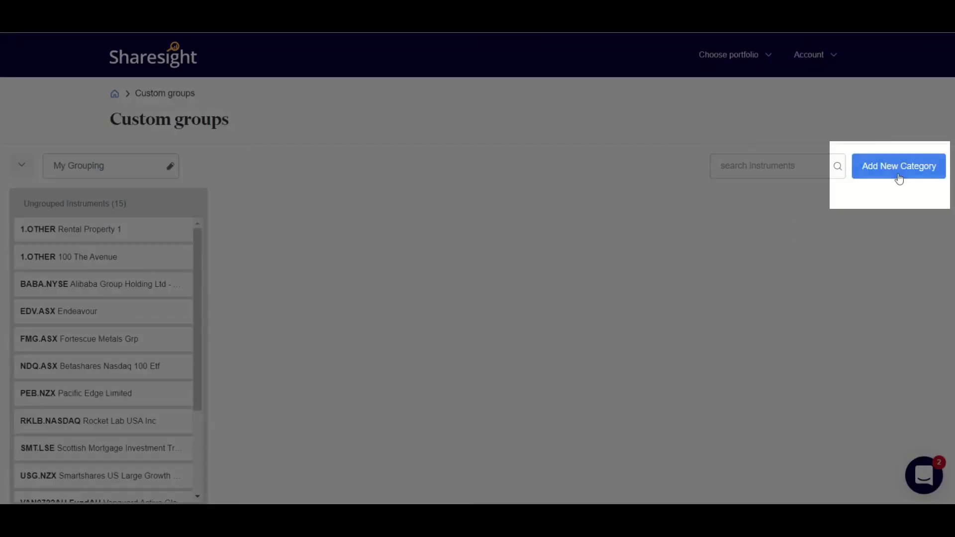
click(894, 176)
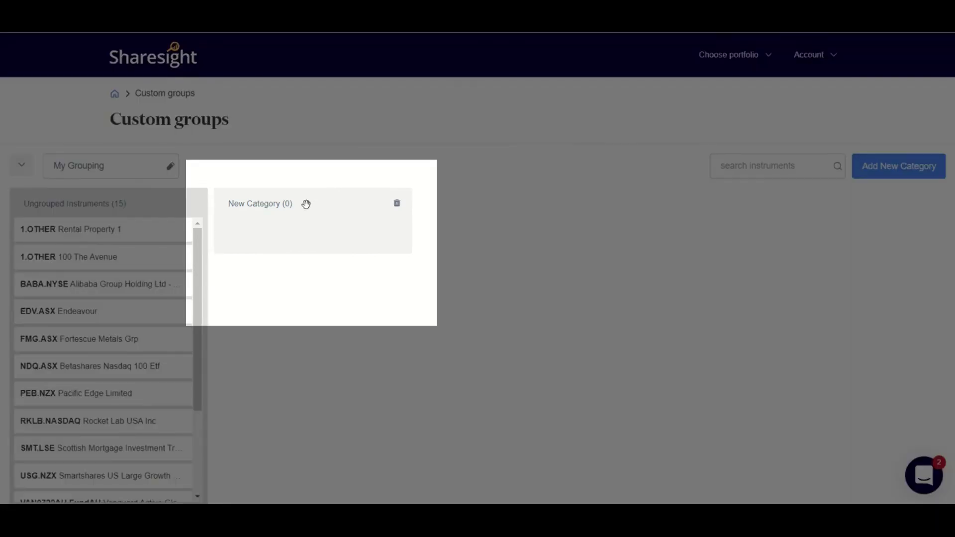
click(306, 204)
drag(299, 204, 208, 189)
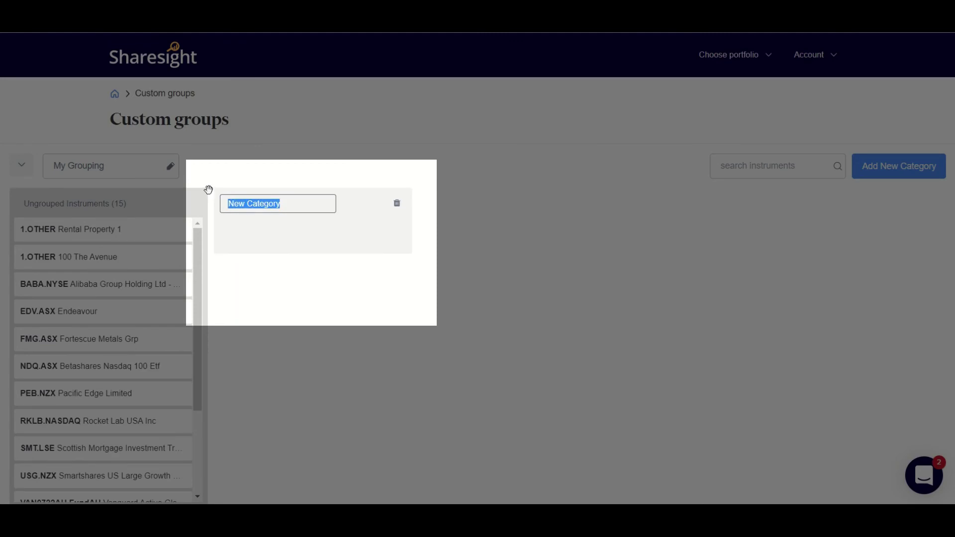
text(Domestic)
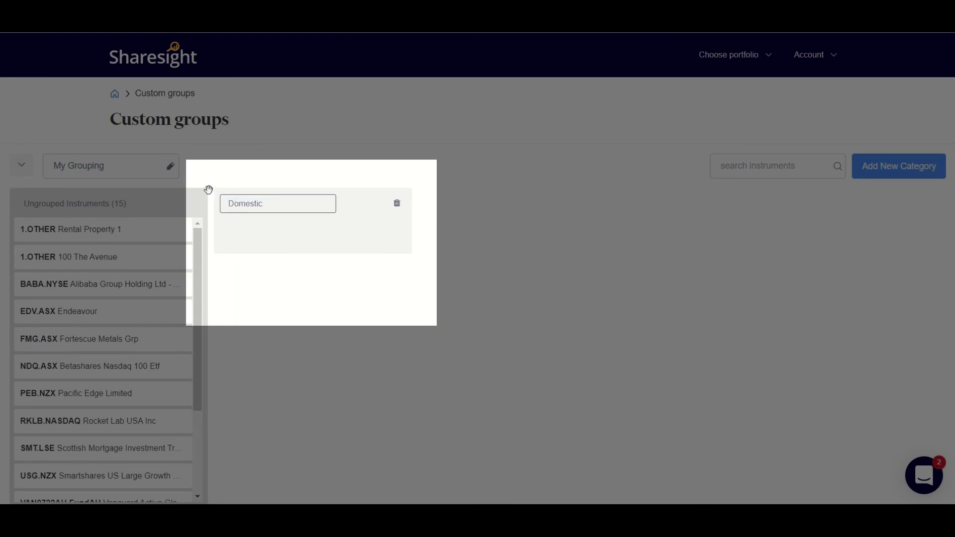
key(BackSpace)
key(BackSpace)
key(BackSpace)
key(BackSpace)
key(BackSpace)
key(BackSpace)
key(BackSpace)
key(BackSpace)
text(Shares - Domestic)
click(283, 174)
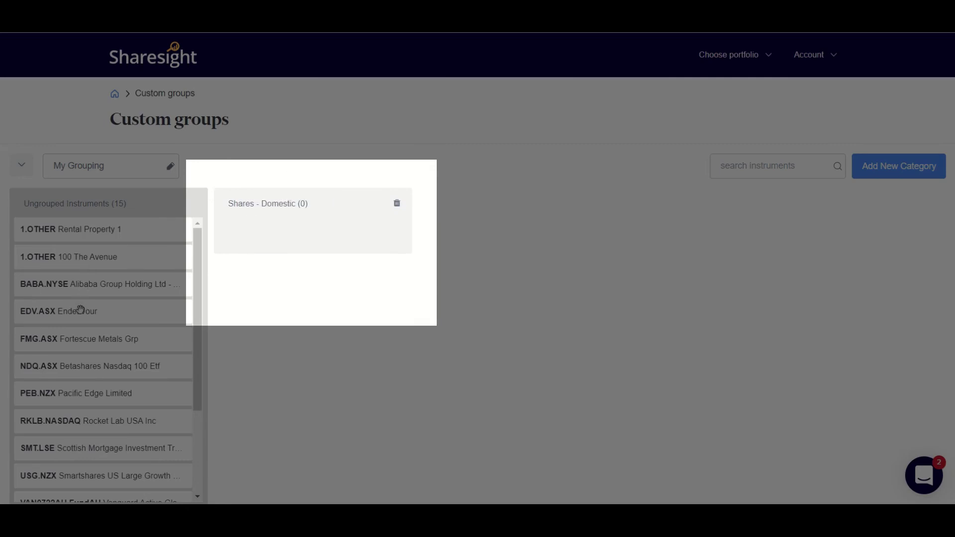
Assign EDV.ASX Endeavour and FMG.ASX Fortescue Metals Grp to the Shares - Domestic category.
drag(76, 309, 258, 230)
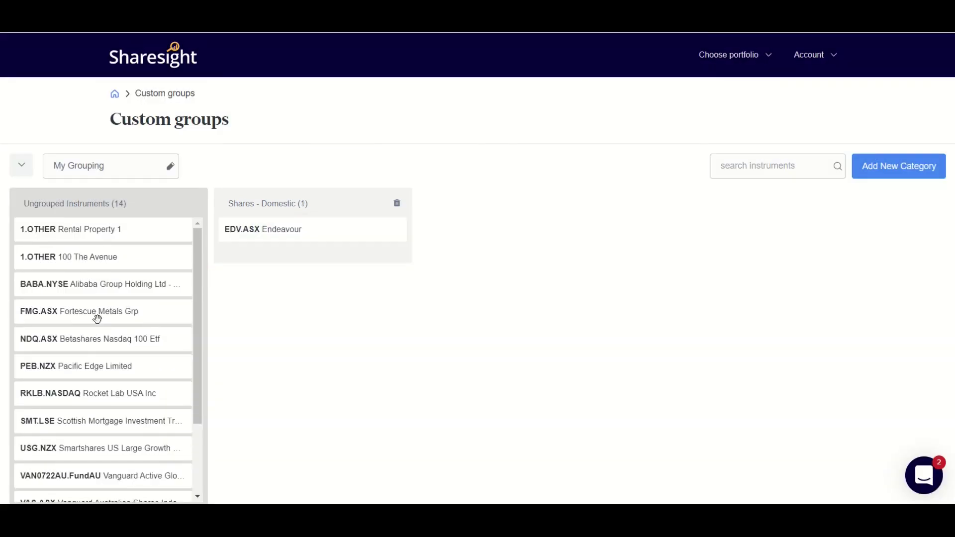
drag(94, 313, 296, 257)
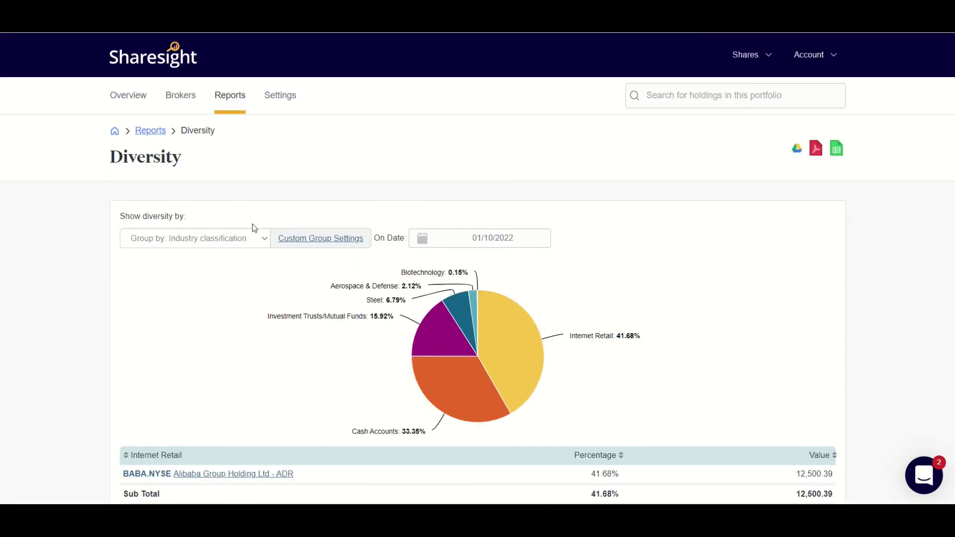
Group the Shares portfolio's Diversity report by My Grouping and examine the holdings listed under each category.
click(262, 243)
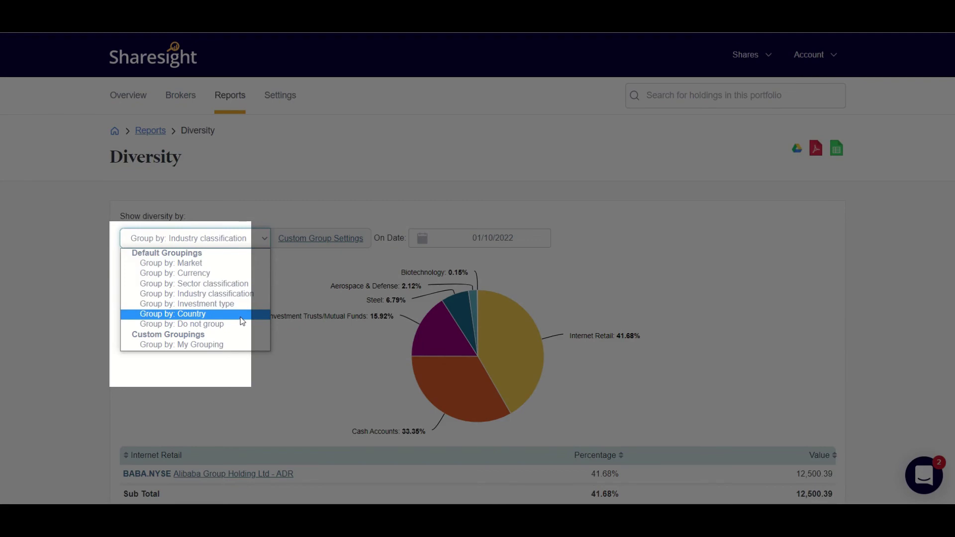
click(238, 345)
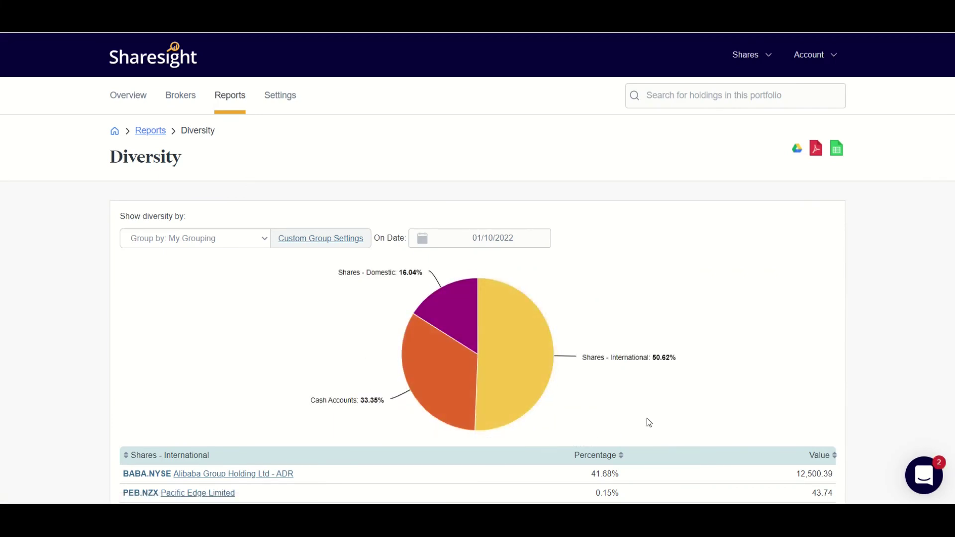
scroll(647, 418, down, 1)
scroll(648, 415, down, 5)
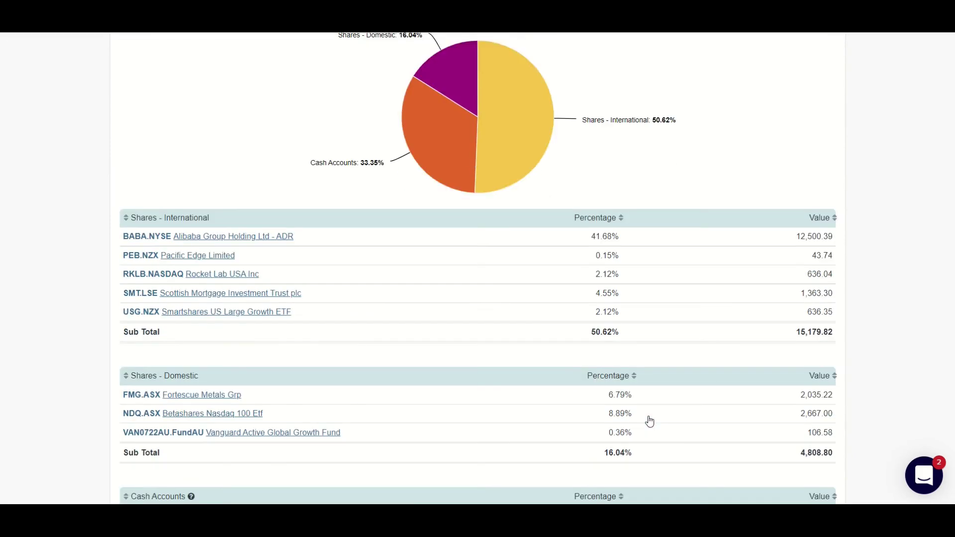
scroll(648, 420, down, 2)
scroll(649, 415, up, 1)
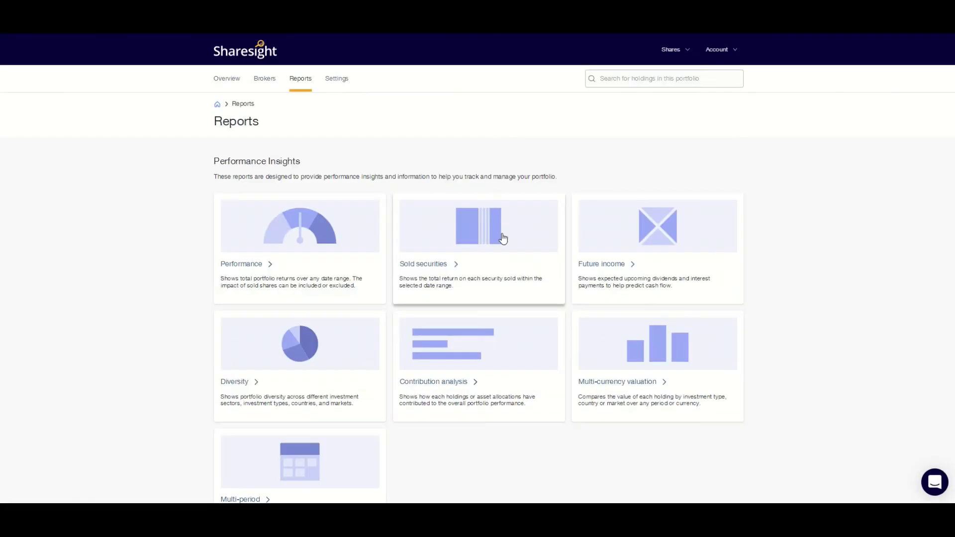
Open the Shares portfolio's Contribution analysis report and examine the performance contribution by market.
scroll(505, 243, down, 3)
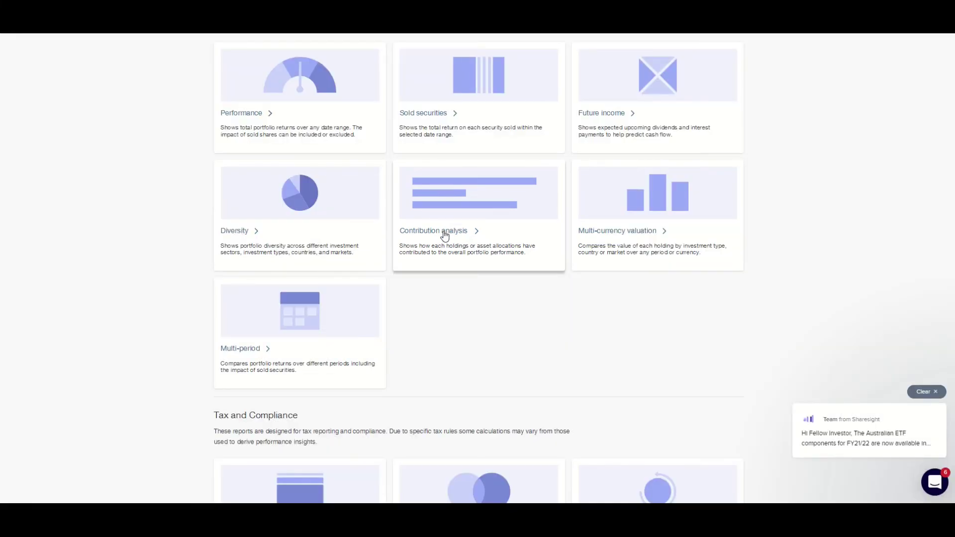
click(444, 235)
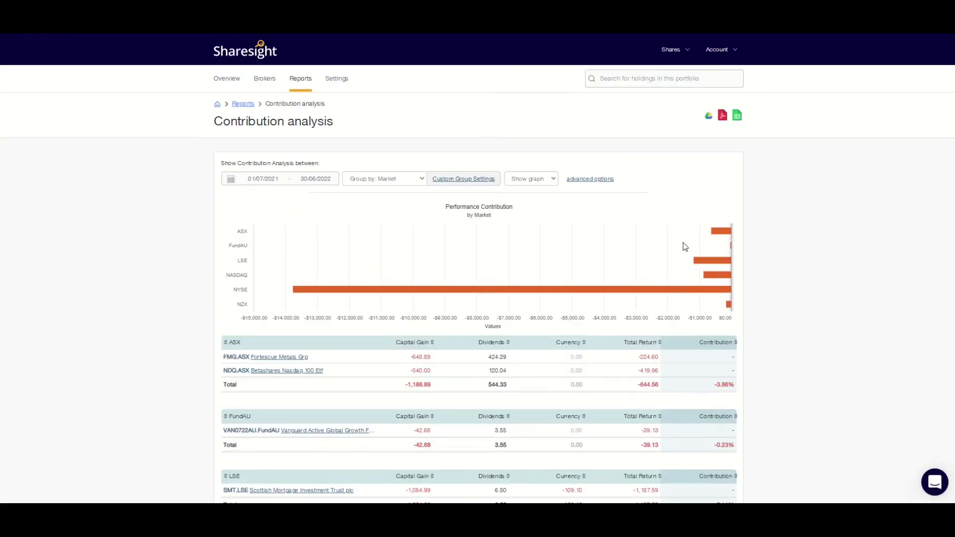
mouse_move(426, 288)
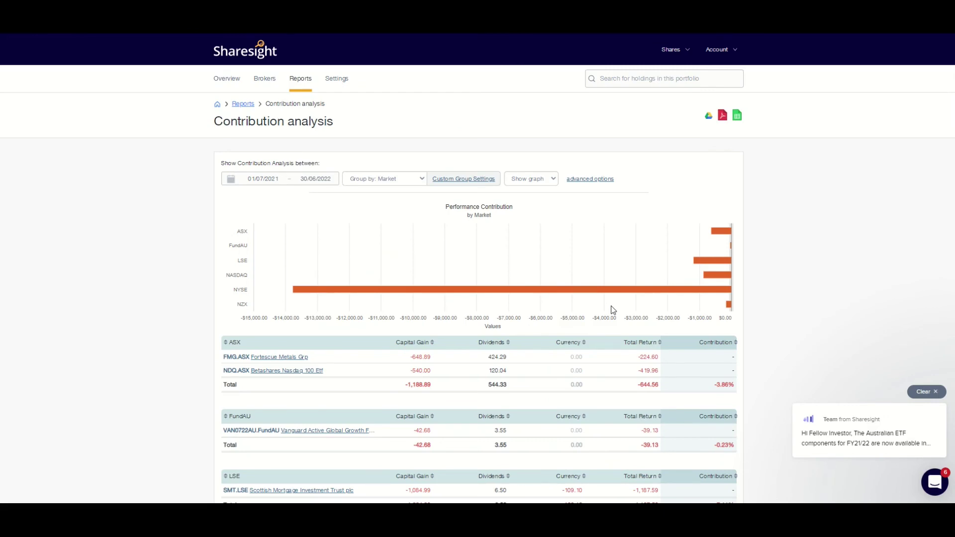
Open the Multi-Currency Valuation report and examine each holding's value, exchange rate and AUD value by market.
click(242, 104)
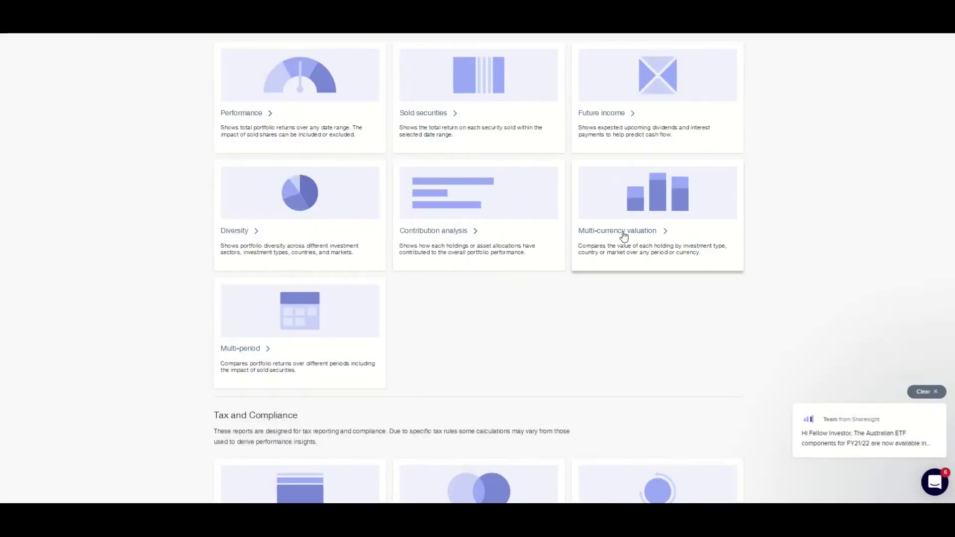
click(624, 232)
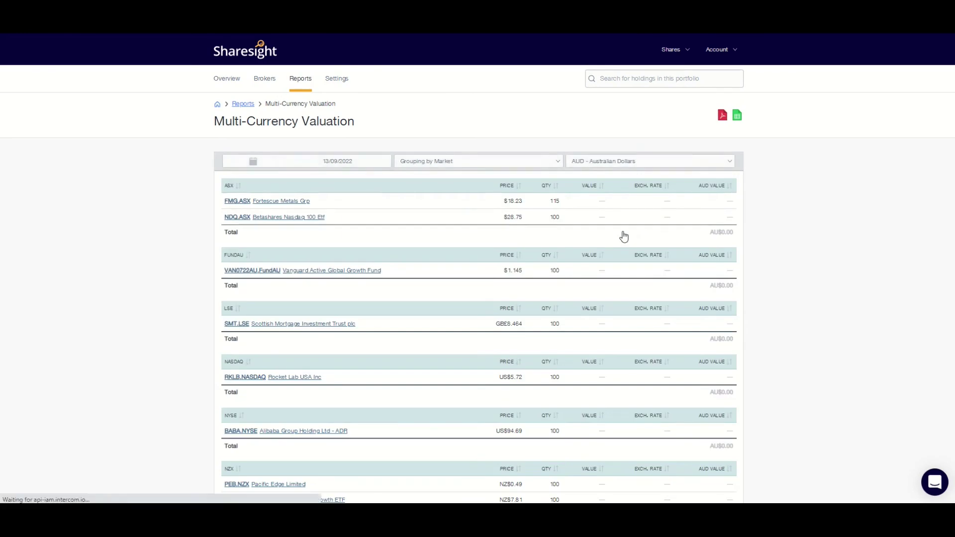
scroll(618, 241, down, 1)
scroll(618, 241, down, 1)
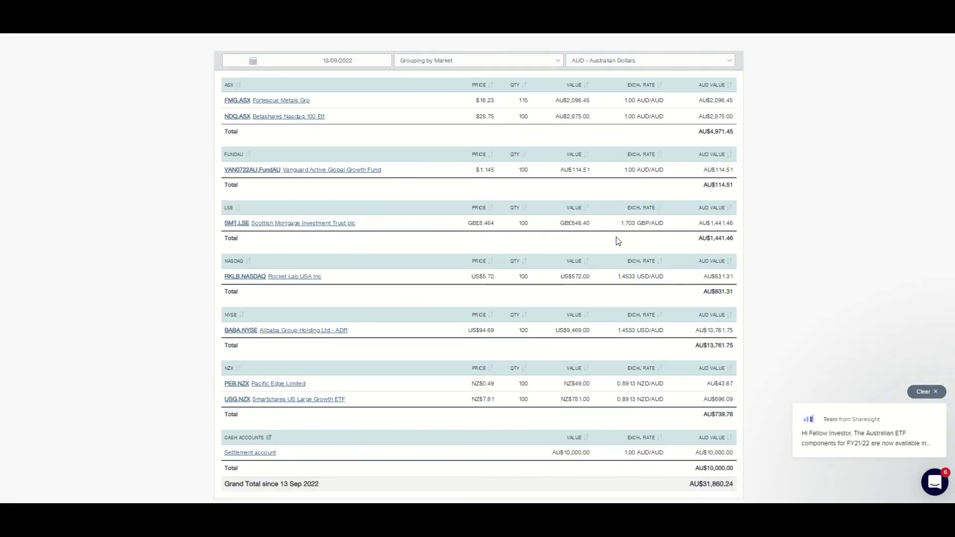
scroll(618, 241, down, 1)
scroll(617, 241, up, 3)
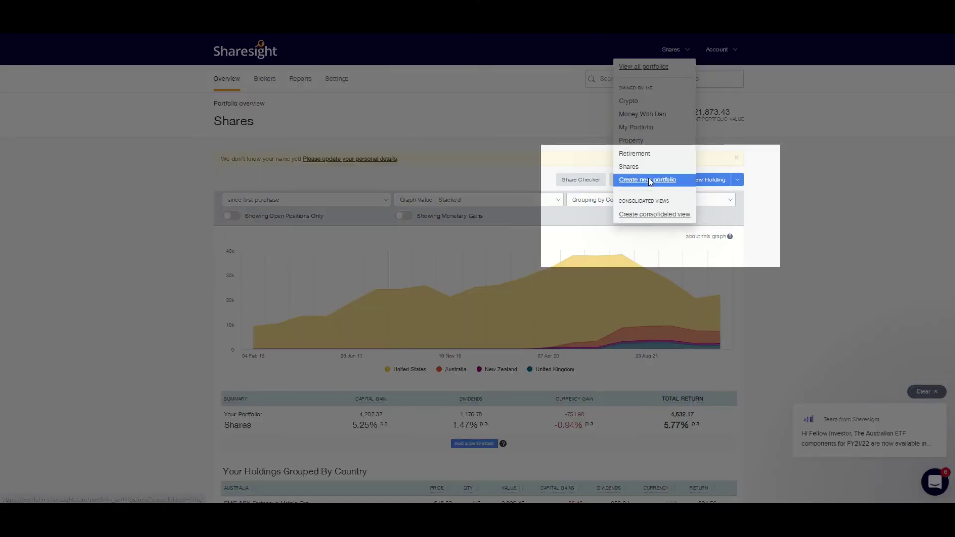
Create a new portfolio named Consolidated.
click(648, 181)
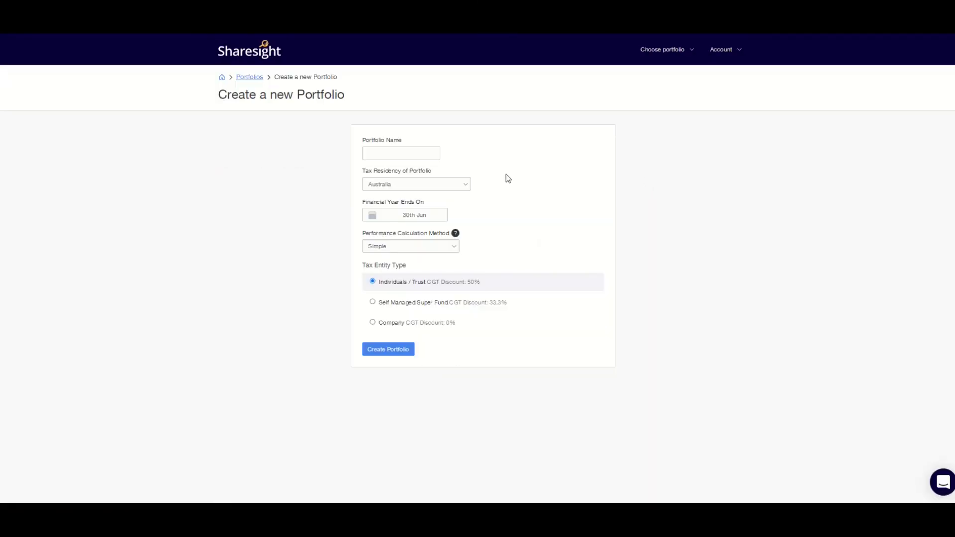
click(398, 149)
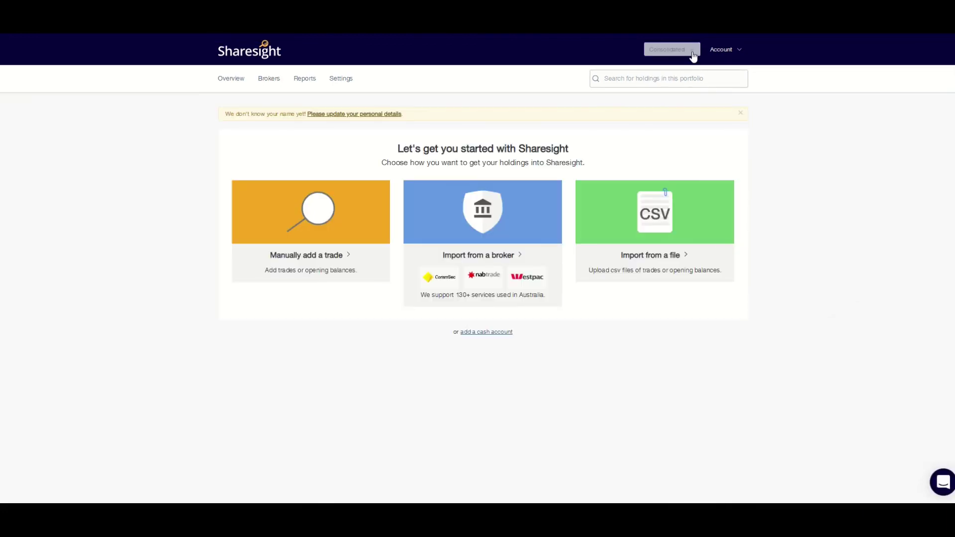
Start a new consolidated view and name it Consolidated.
click(691, 49)
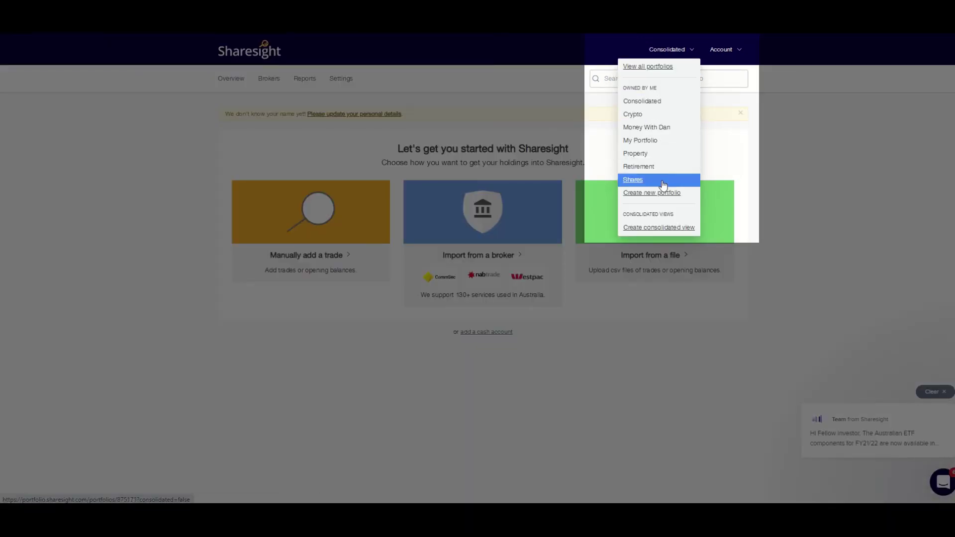
click(668, 229)
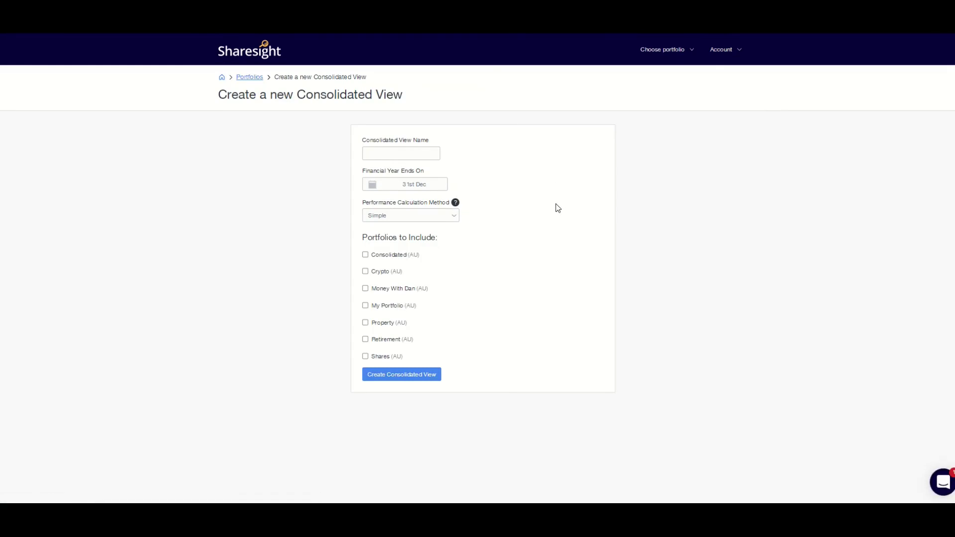
click(394, 154)
text(C)
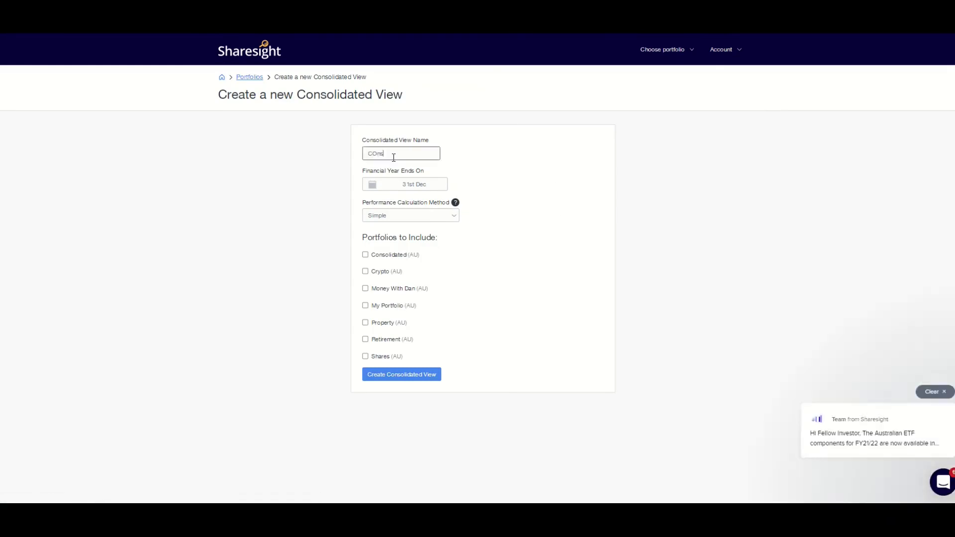
text(ons)
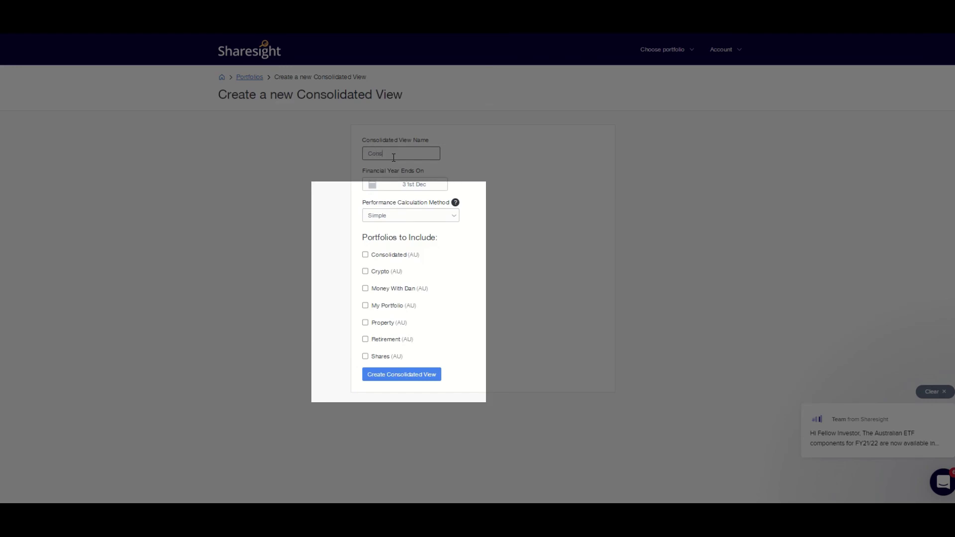
text(olidated)
Include the Crypto, Property and Shares portfolios in the new consolidated view.
click(365, 272)
click(365, 322)
click(365, 356)
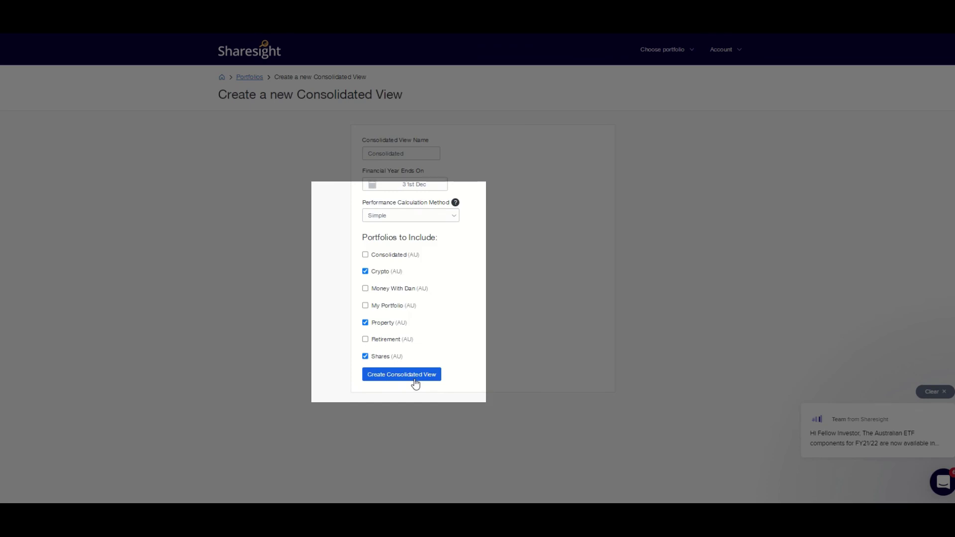
Set the consolidated view's financial year end to 30th Jun and create the view.
click(434, 185)
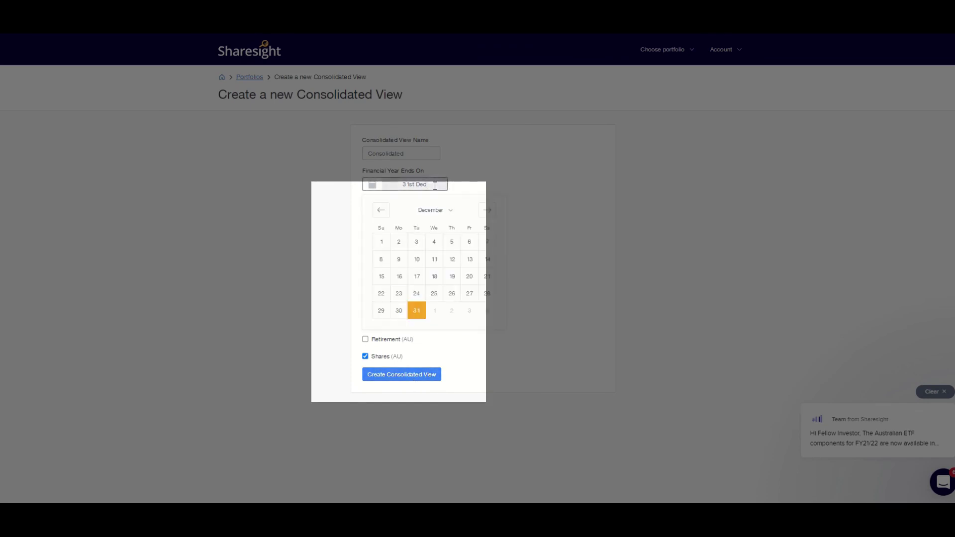
click(447, 214)
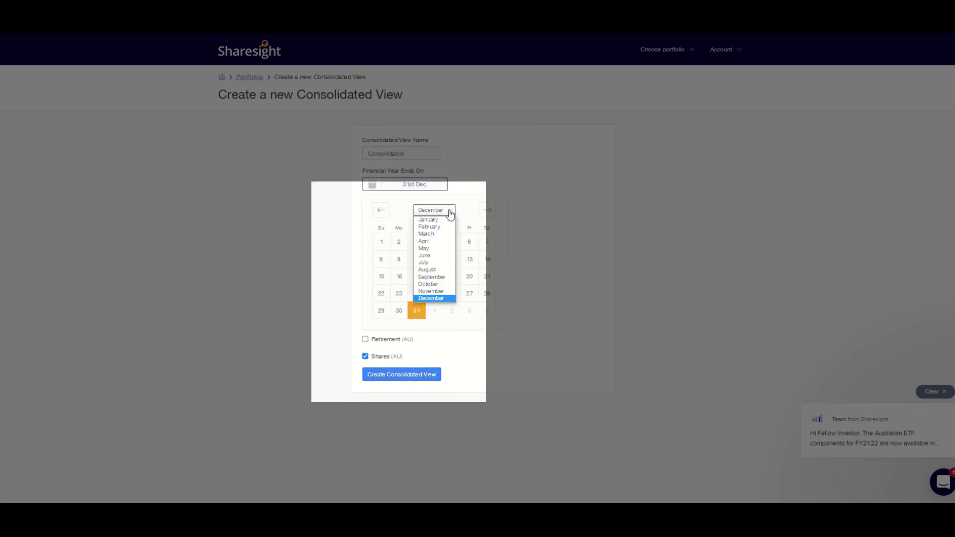
click(437, 255)
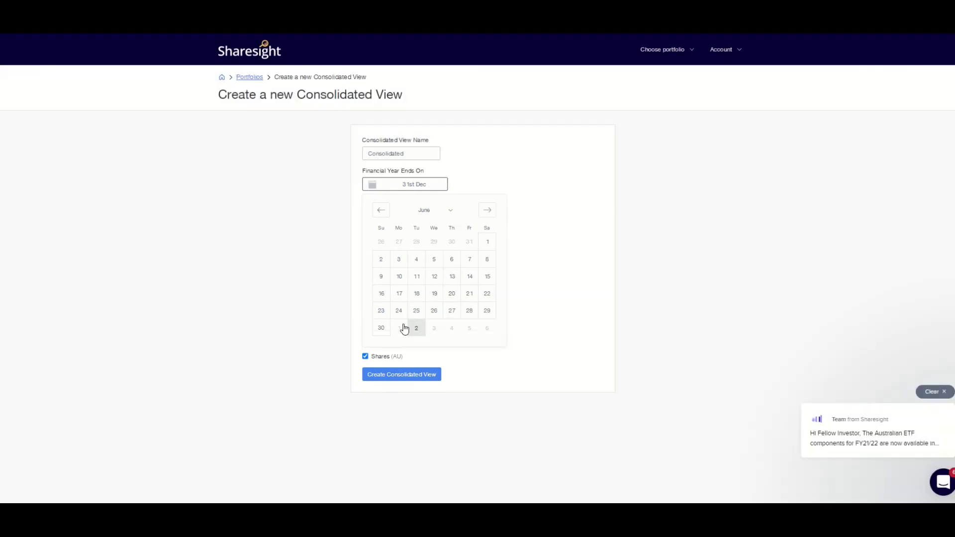
click(381, 328)
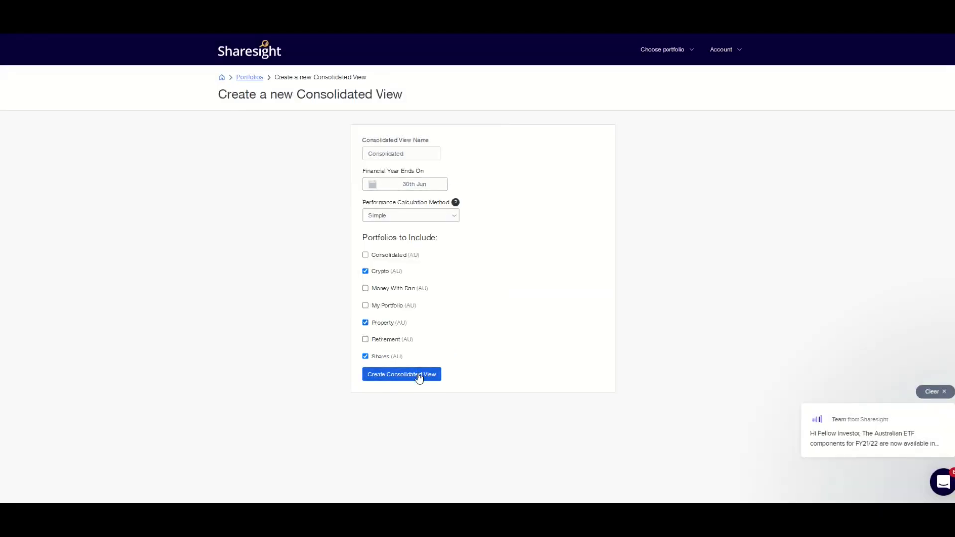
click(418, 374)
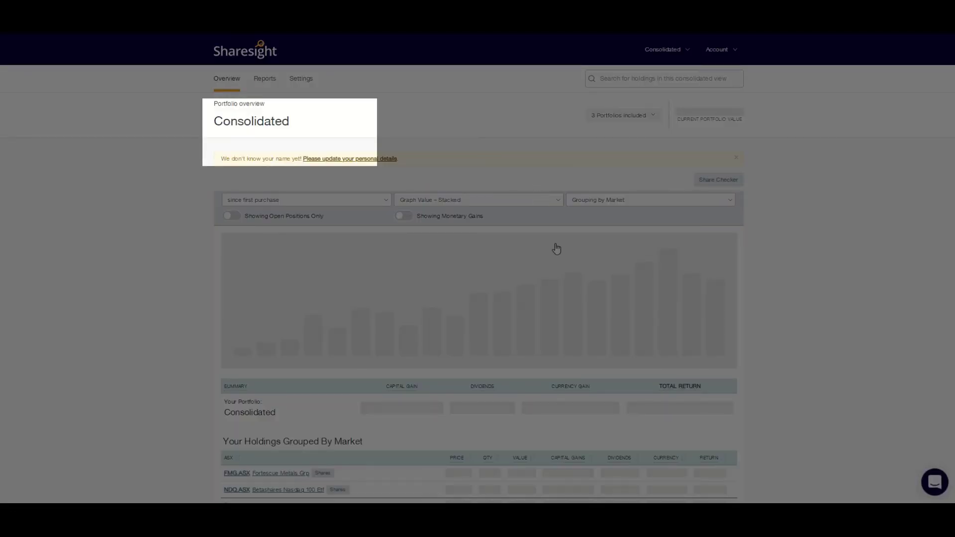
Examine the Consolidated view's value graph, return summary and holdings grouped by market down to the grand total.
scroll(556, 250, down, 2)
scroll(581, 249, down, 2)
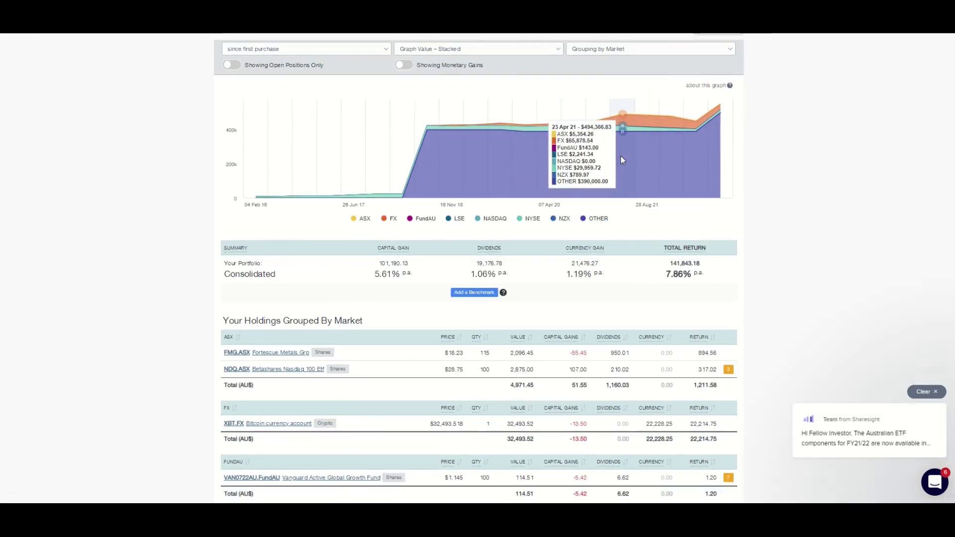
scroll(622, 159, down, 3)
scroll(621, 159, down, 4)
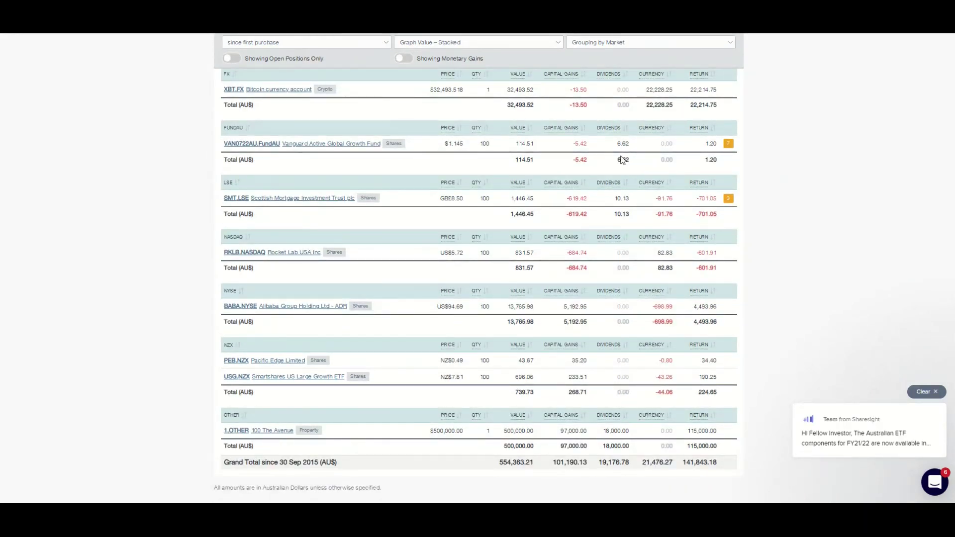
scroll(621, 159, up, 4)
scroll(622, 159, up, 5)
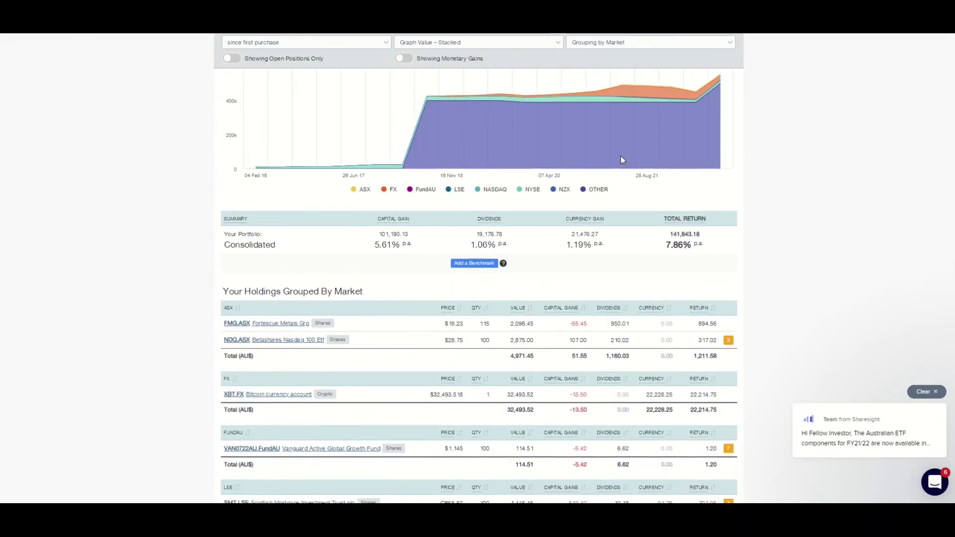